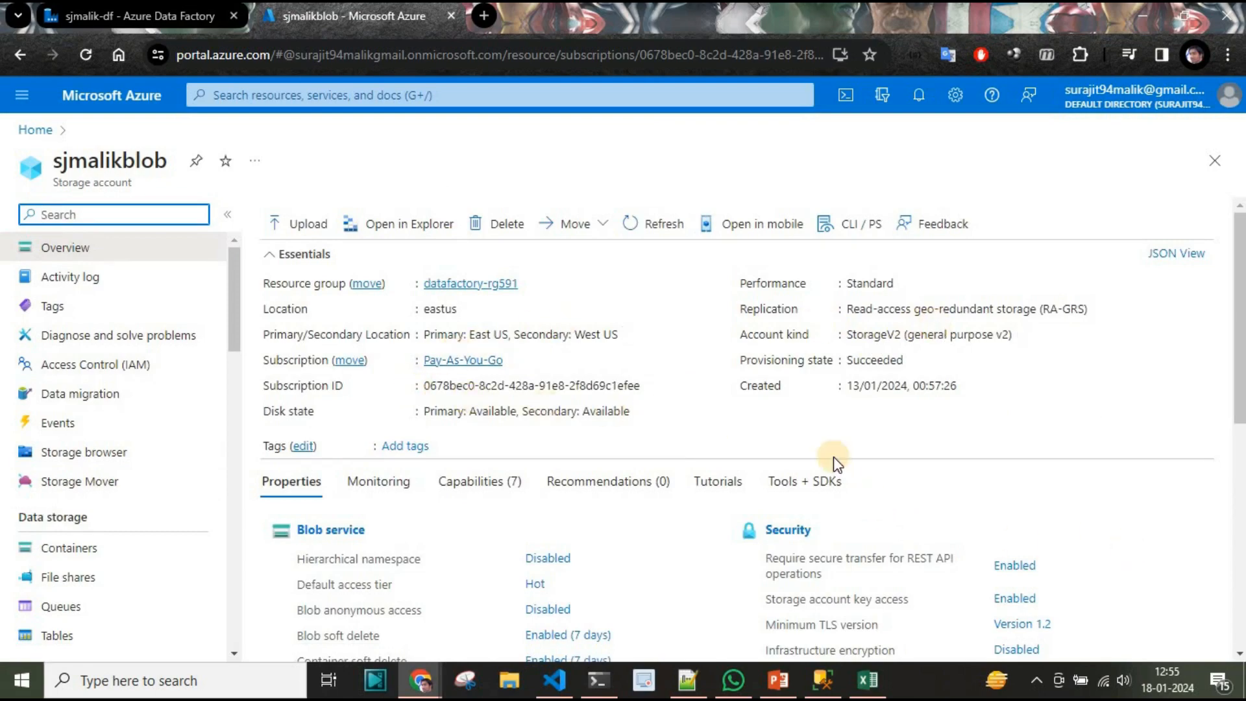
Step: Confirm SalesDataToSQL.csv is in the storage account's demosales container
scroll(834, 463, "down", 5)
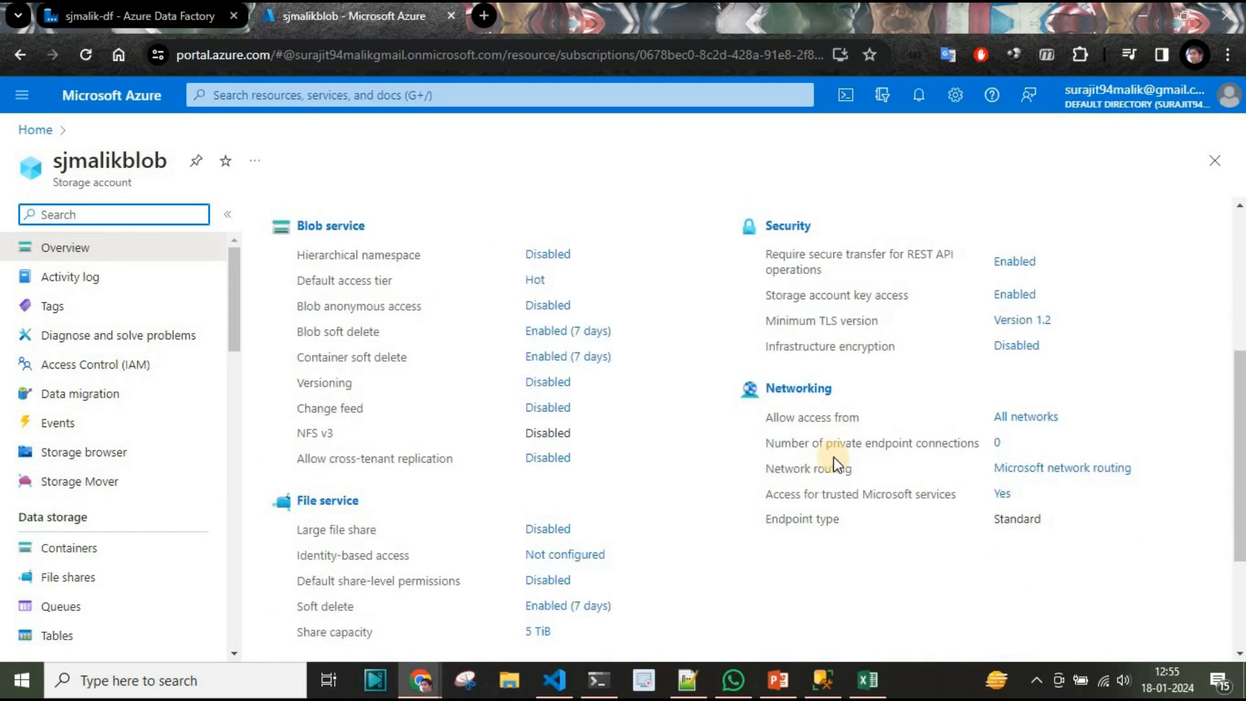
scroll(834, 462, "up", 5)
left_click(70, 549)
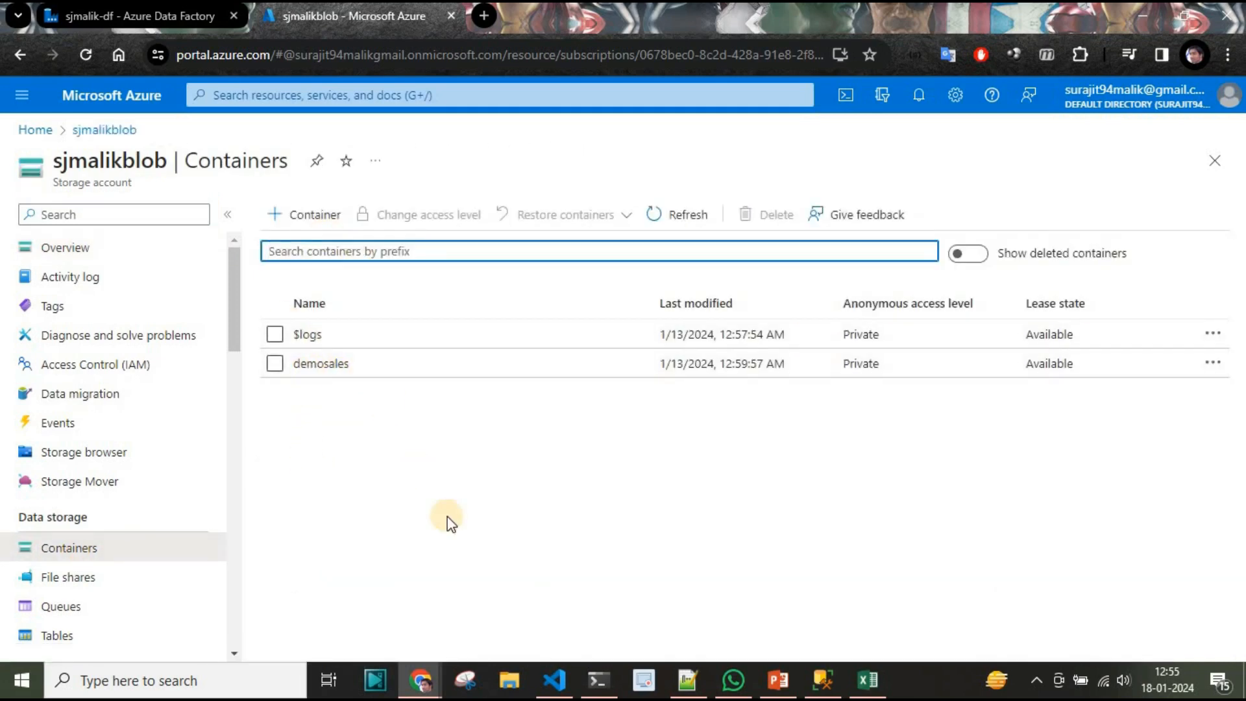
left_click(326, 367)
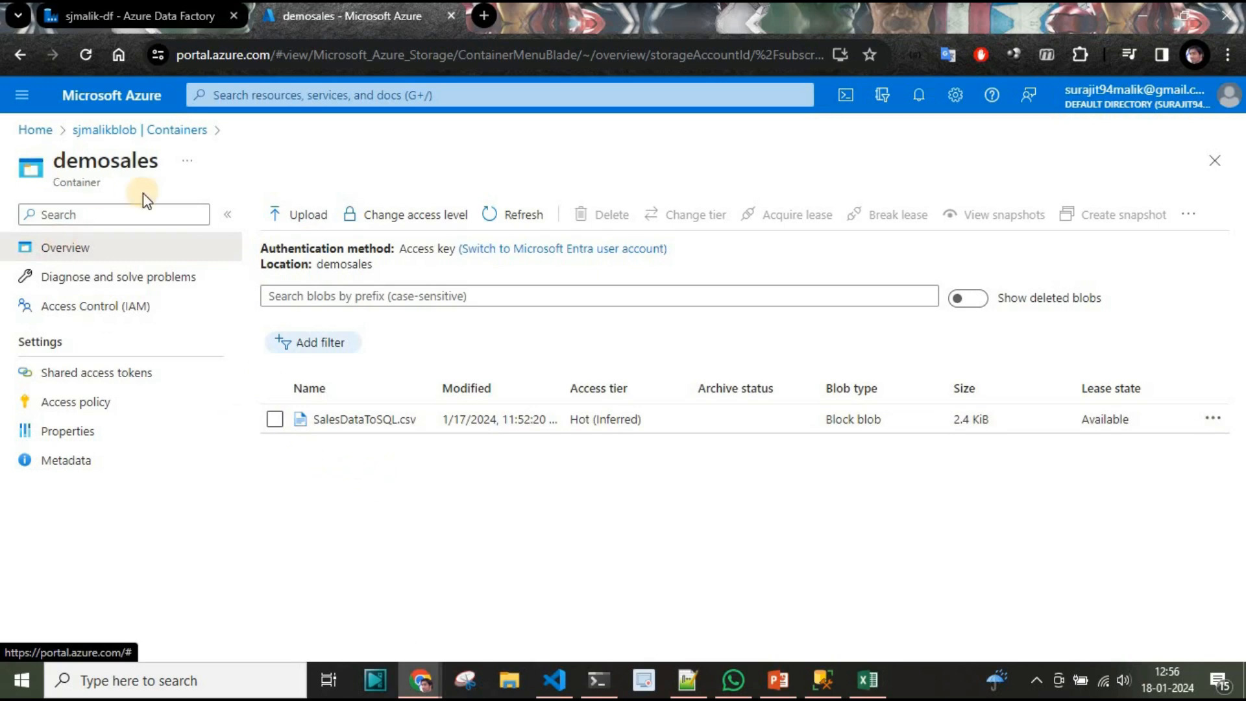
left_click(106, 129)
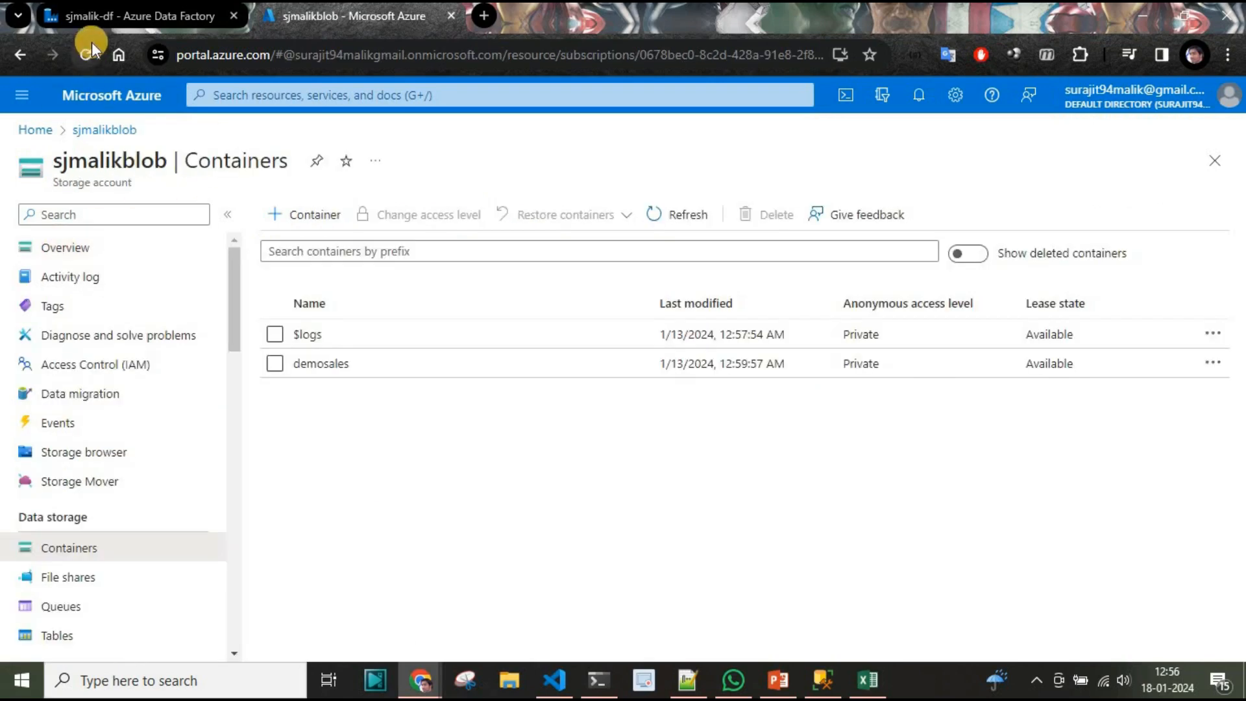
Step: Go to the sjmalik-df data factory home page
left_click(126, 16)
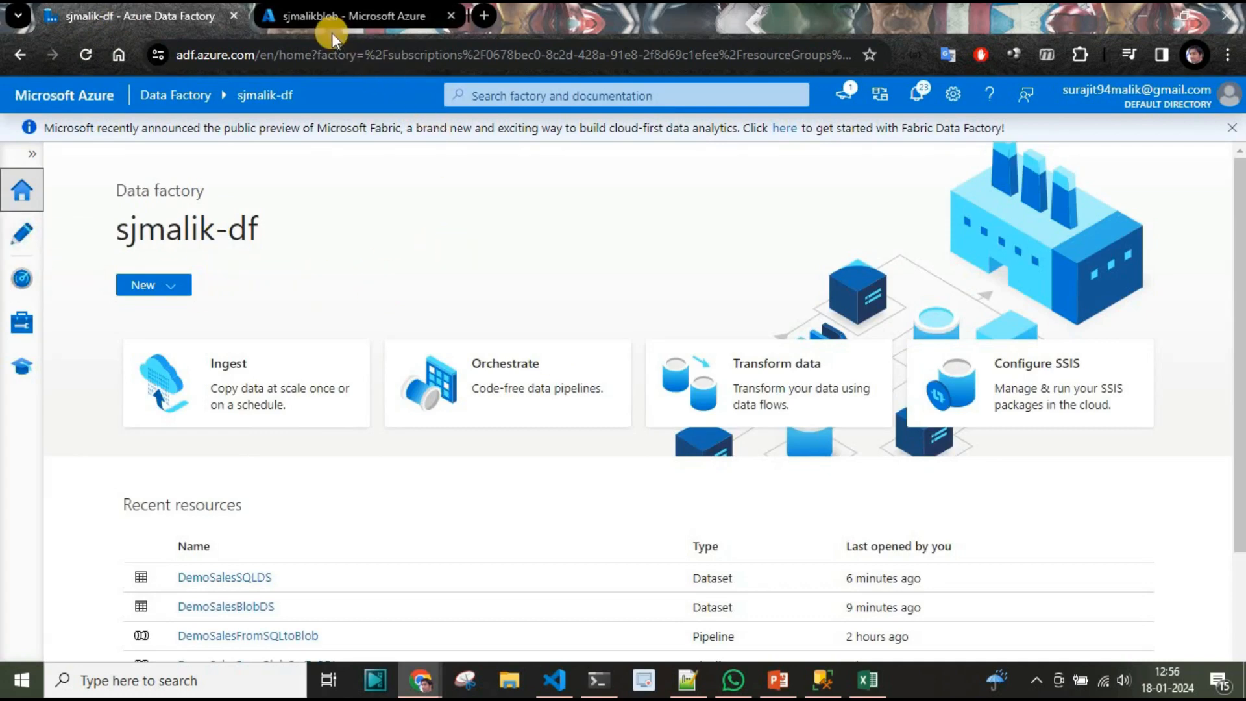
left_click(317, 18)
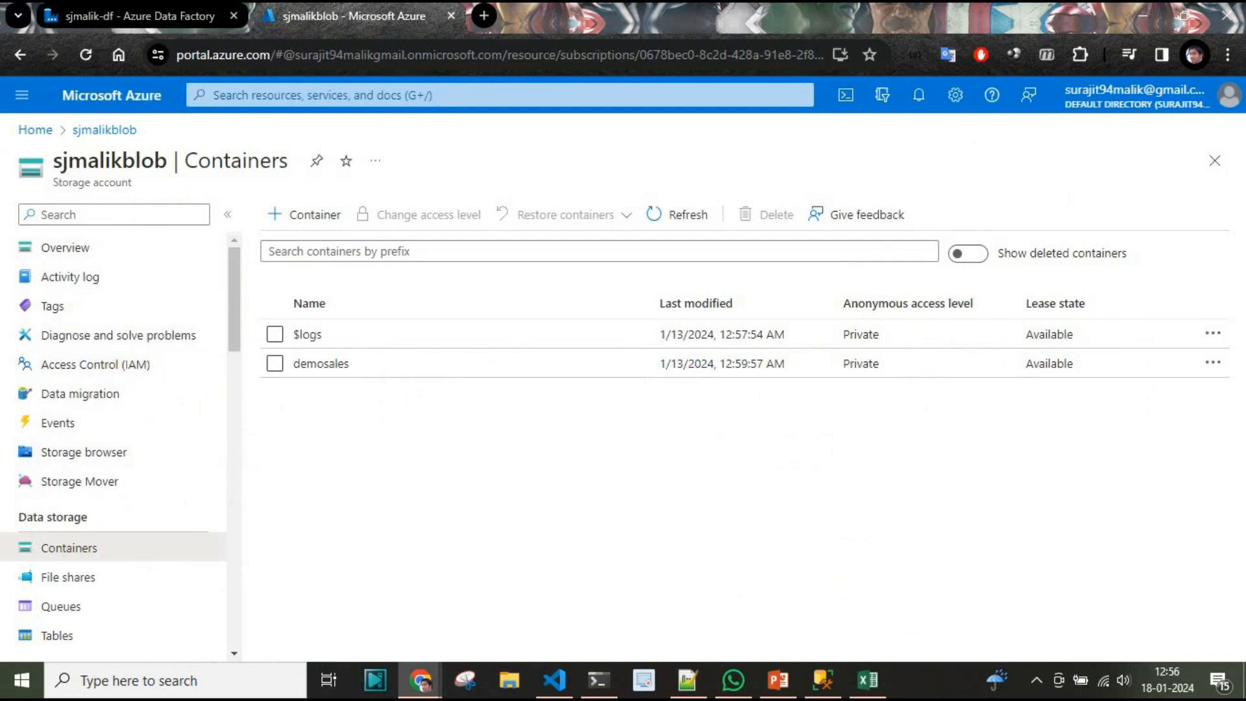
left_click(140, 16)
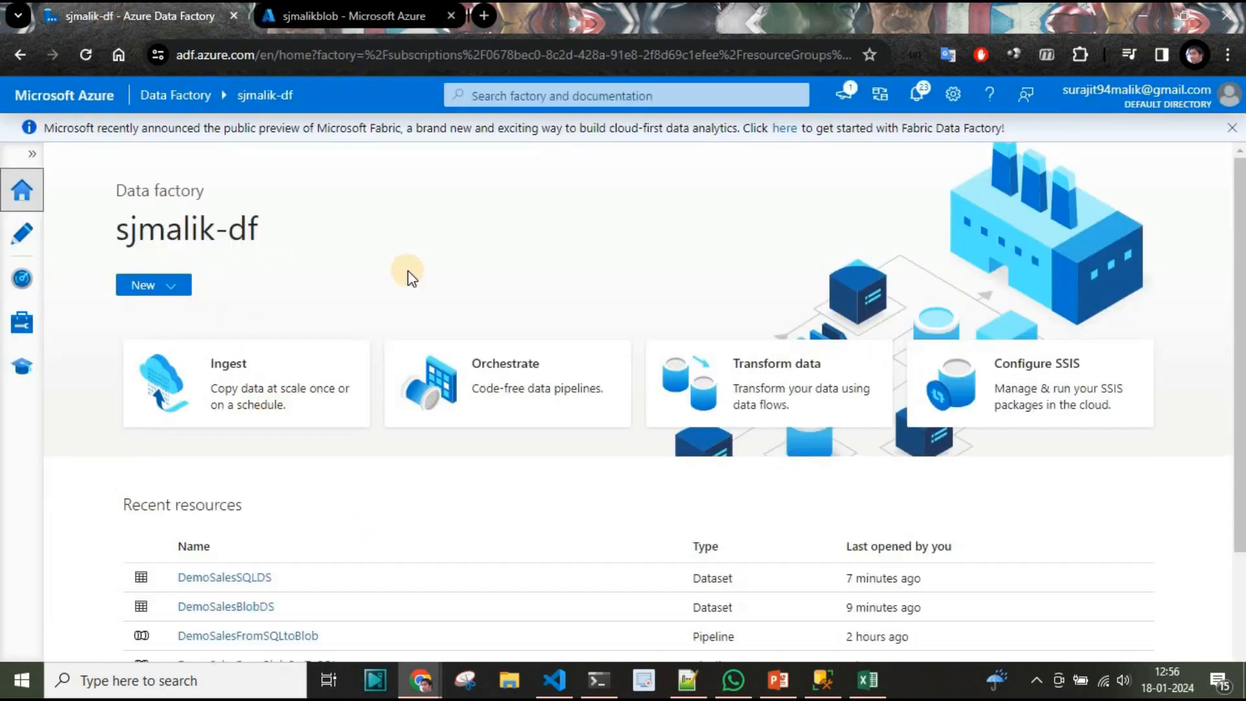
Step: Start a new linked service using the Azure Blob Storage connector
left_click(24, 321)
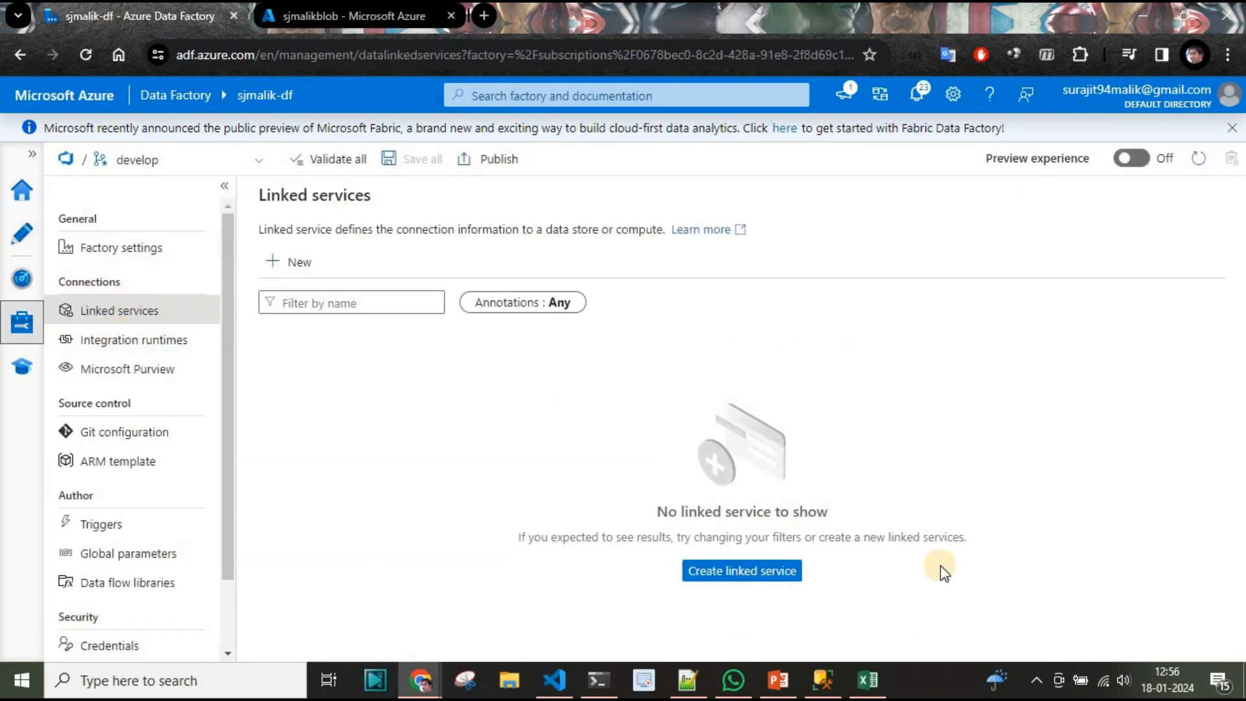
left_click(758, 574)
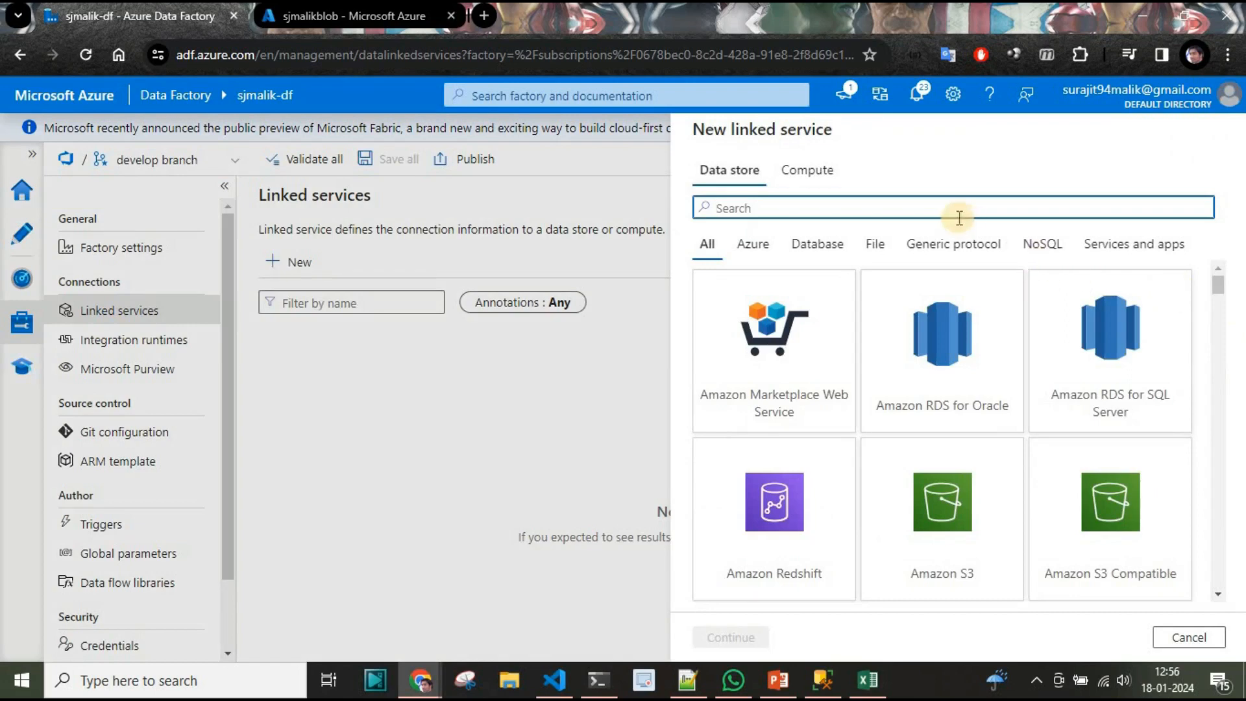
type("b;")
key("BackSpace")
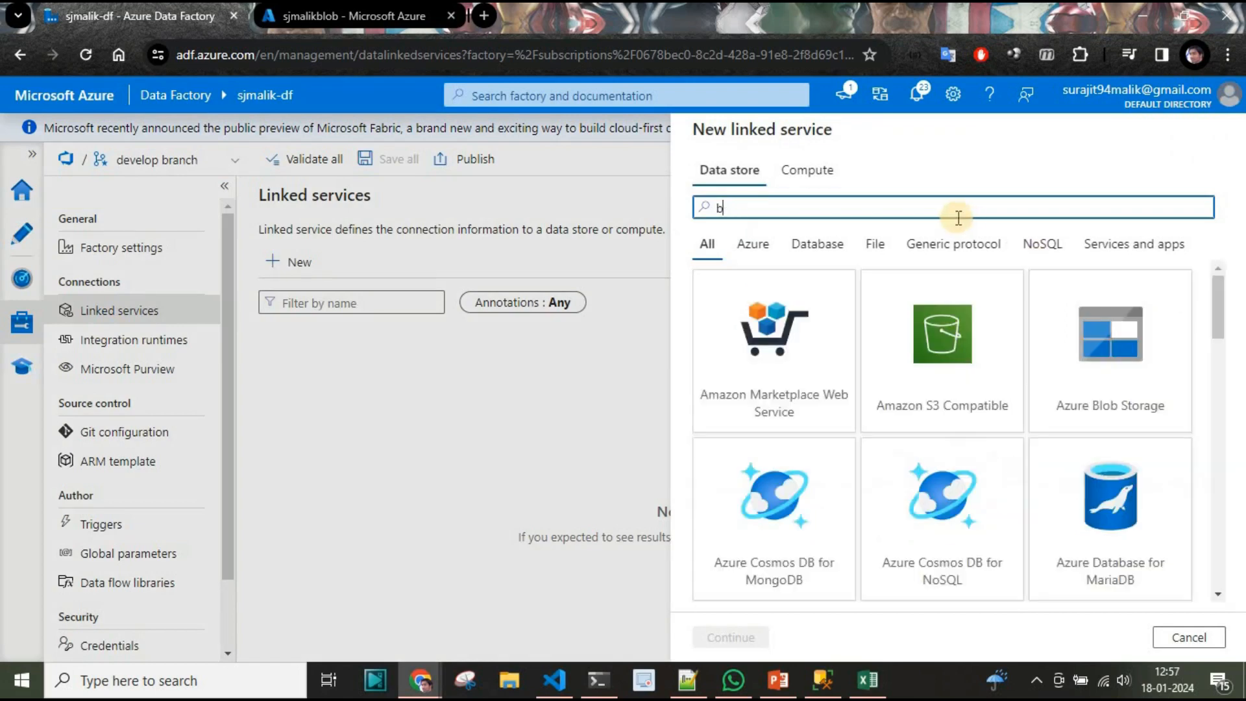
type("lob")
left_click(809, 397)
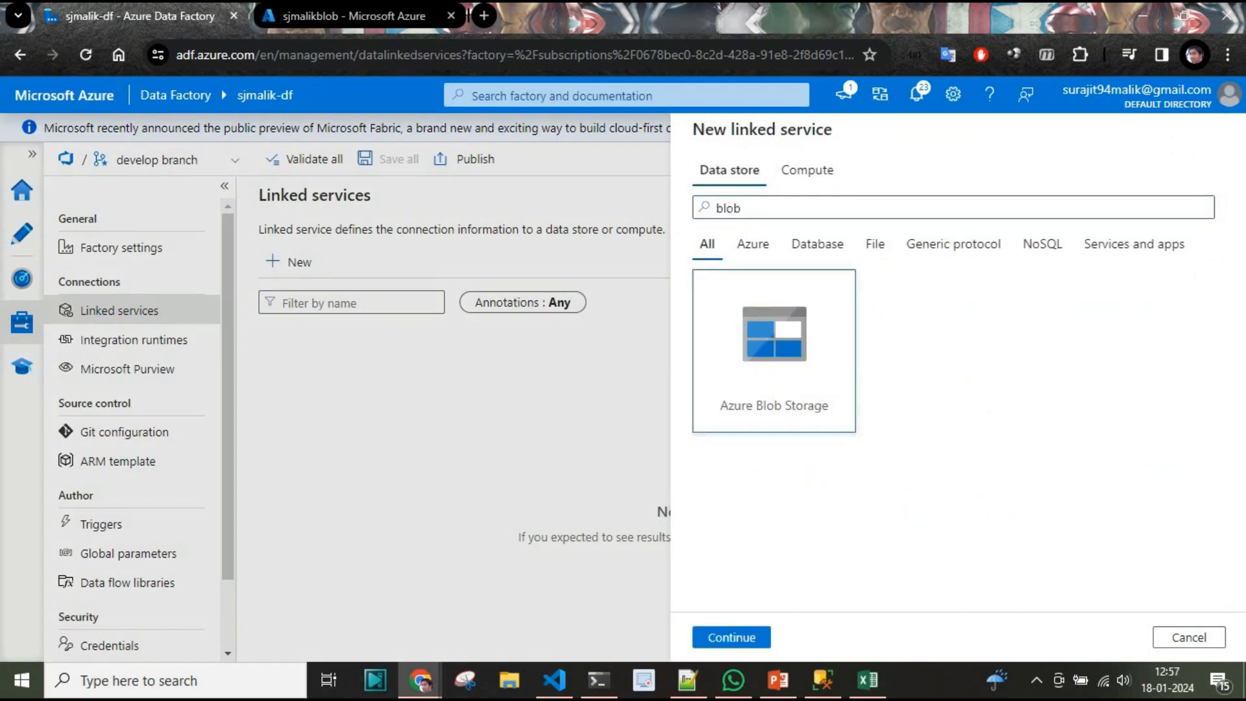
left_click(718, 638)
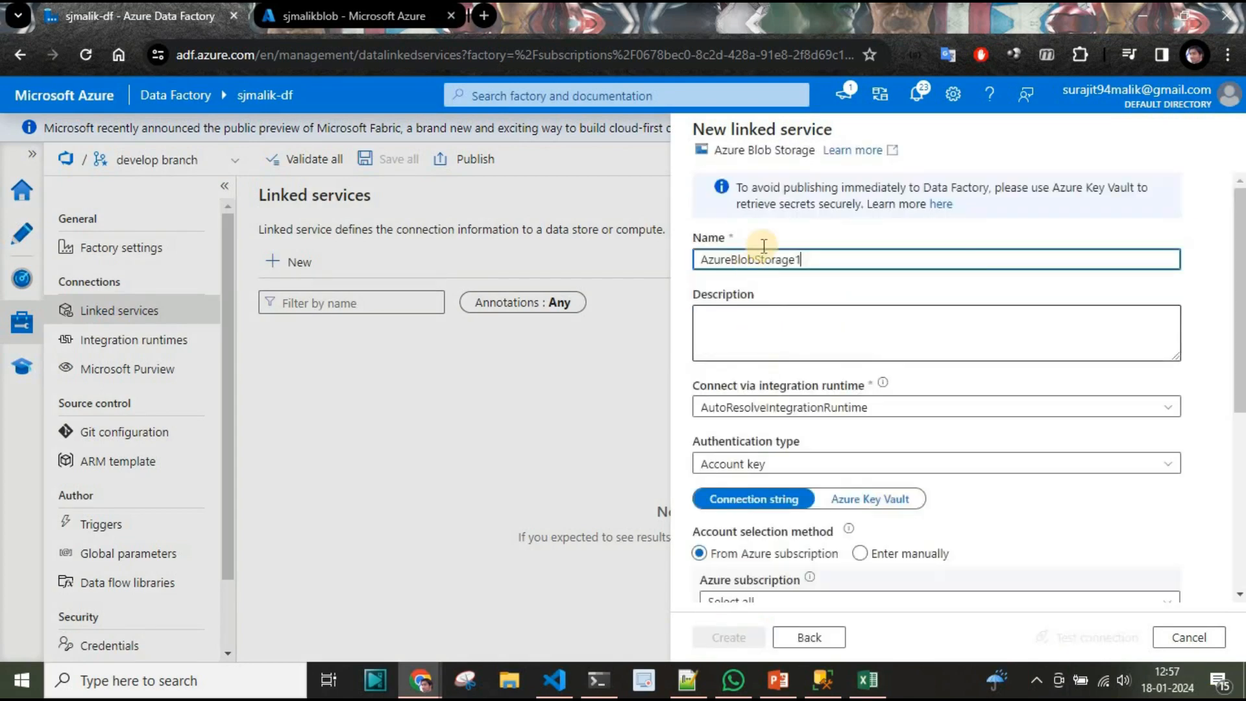
Step: Name it AzureBlobStorageLS, using the Pay-As-You-Go subscription and the sjmalikblob storage account
left_click_drag(824, 263, 688, 245)
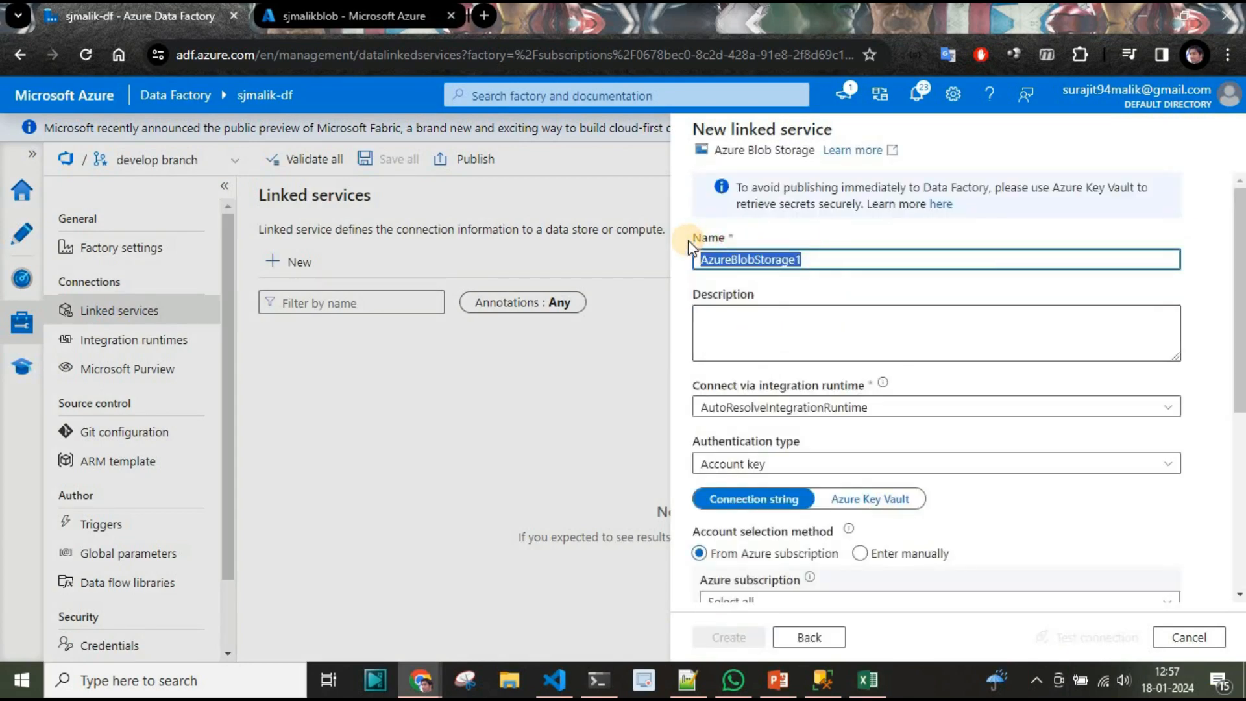
type("AzureBlobStorageLS")
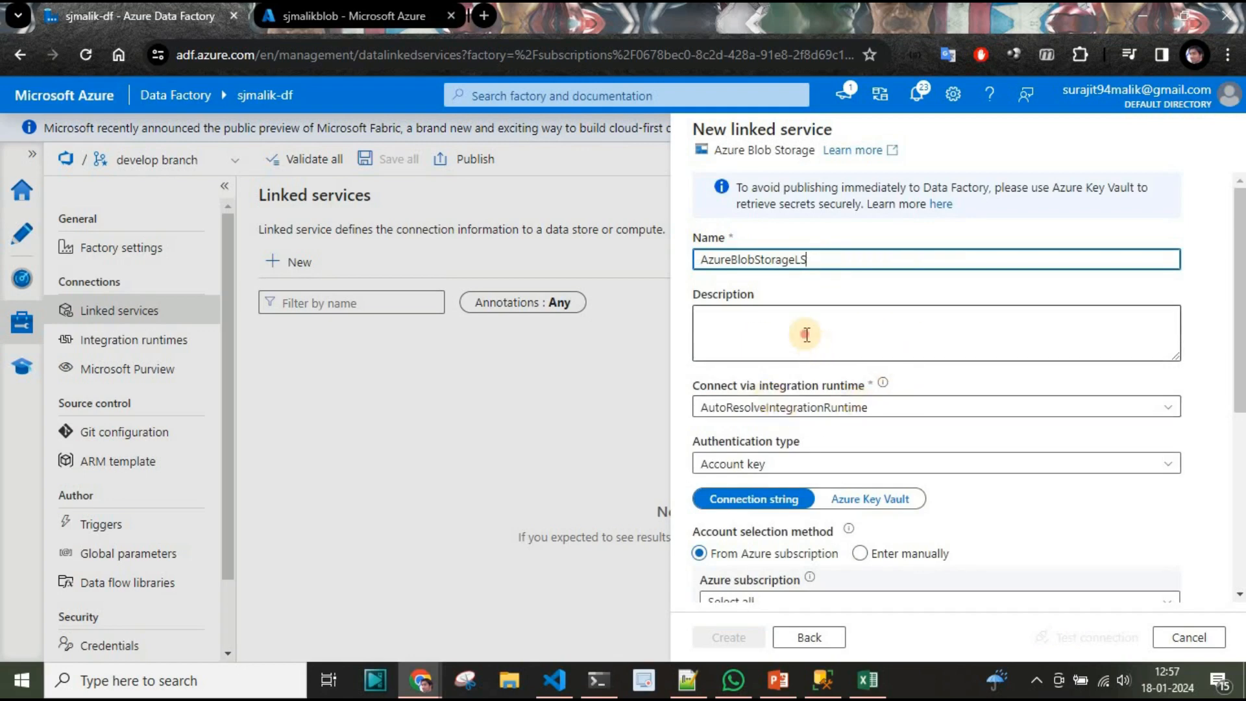
key("Tab")
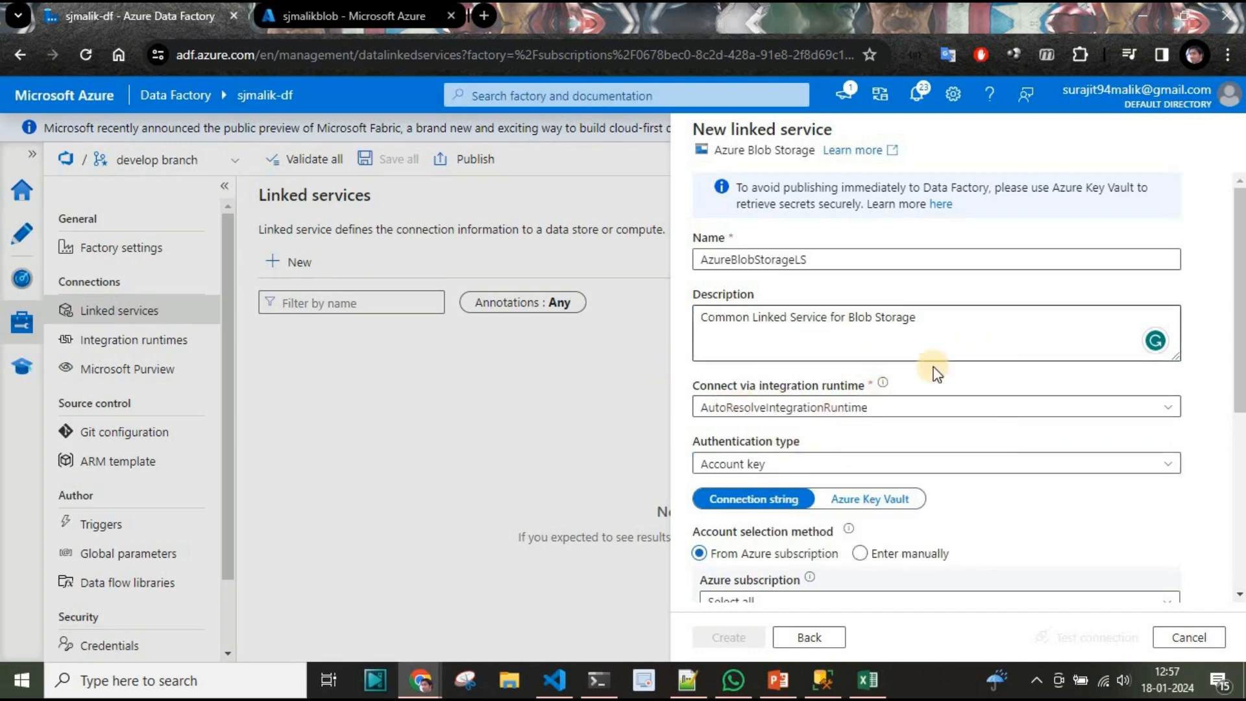
scroll(890, 409, "down", 2)
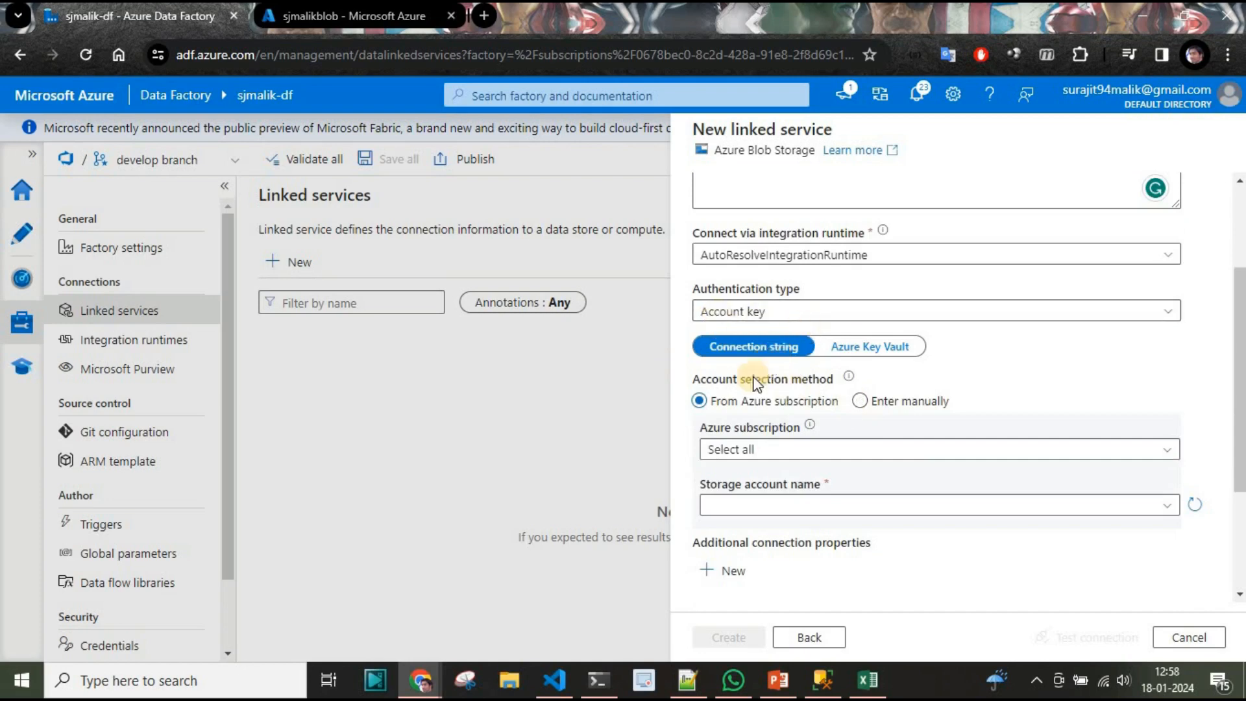
scroll(811, 389, "down", 2)
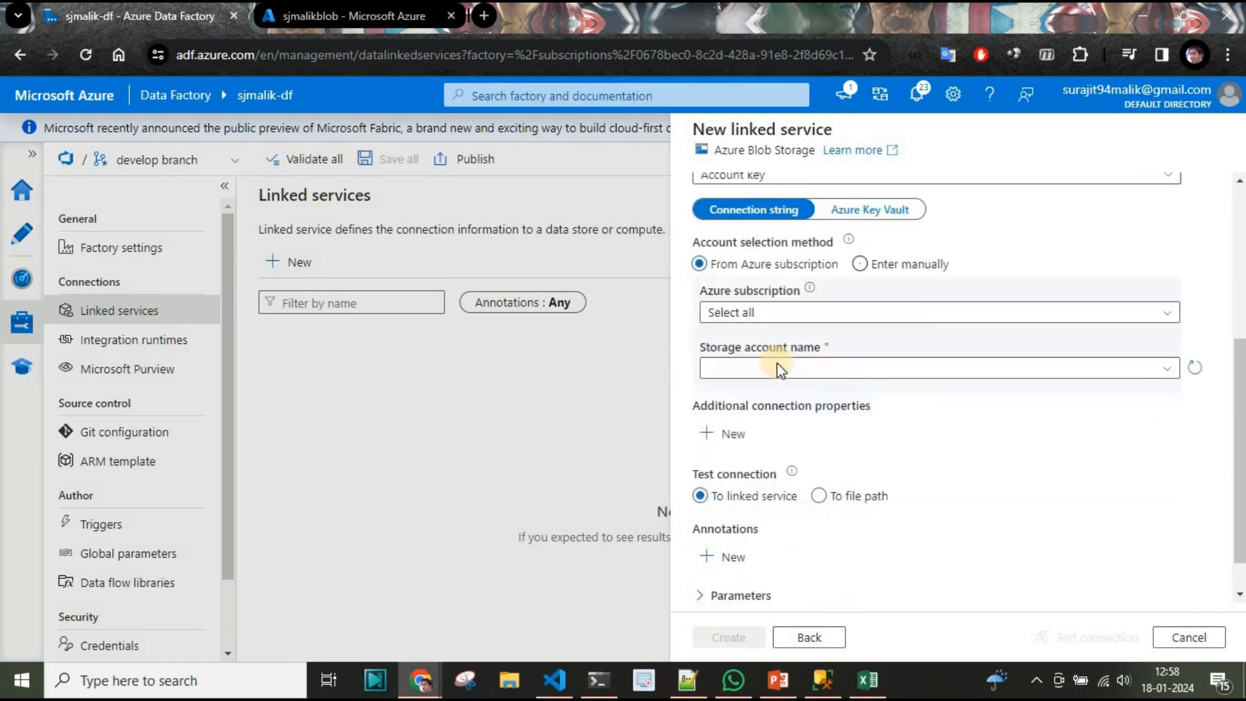
scroll(779, 368, "down", 1)
left_click(900, 298)
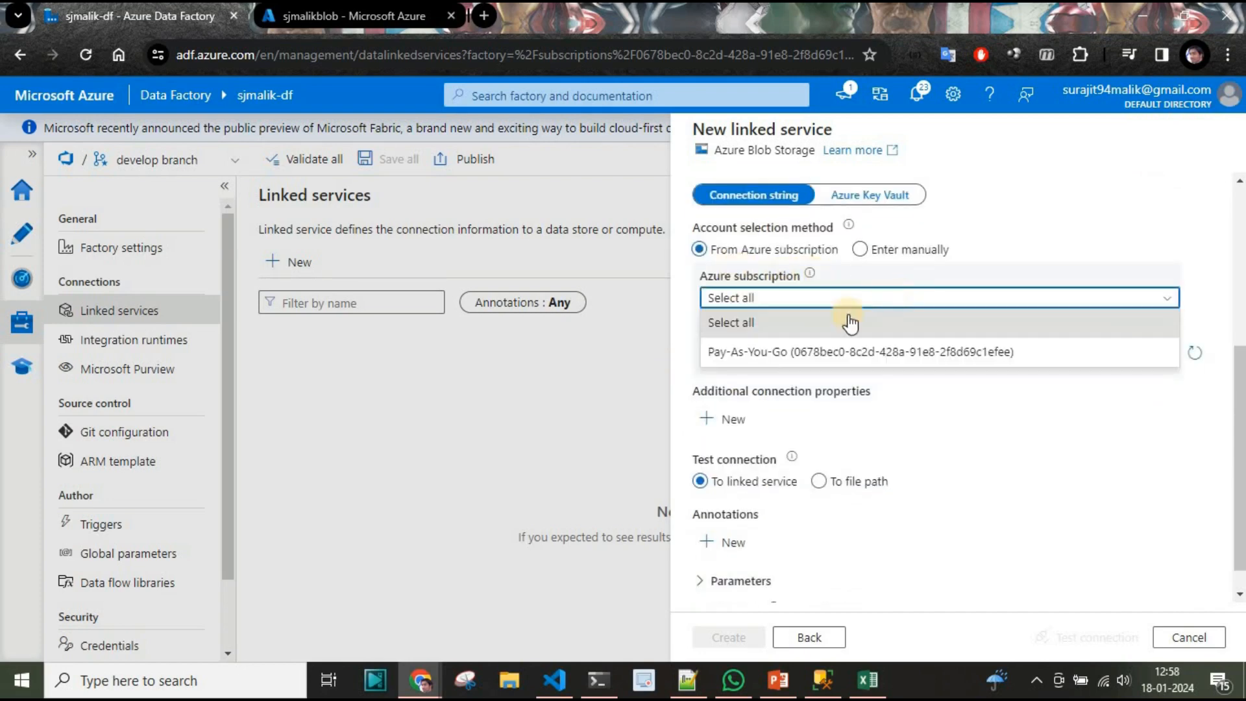
left_click(746, 354)
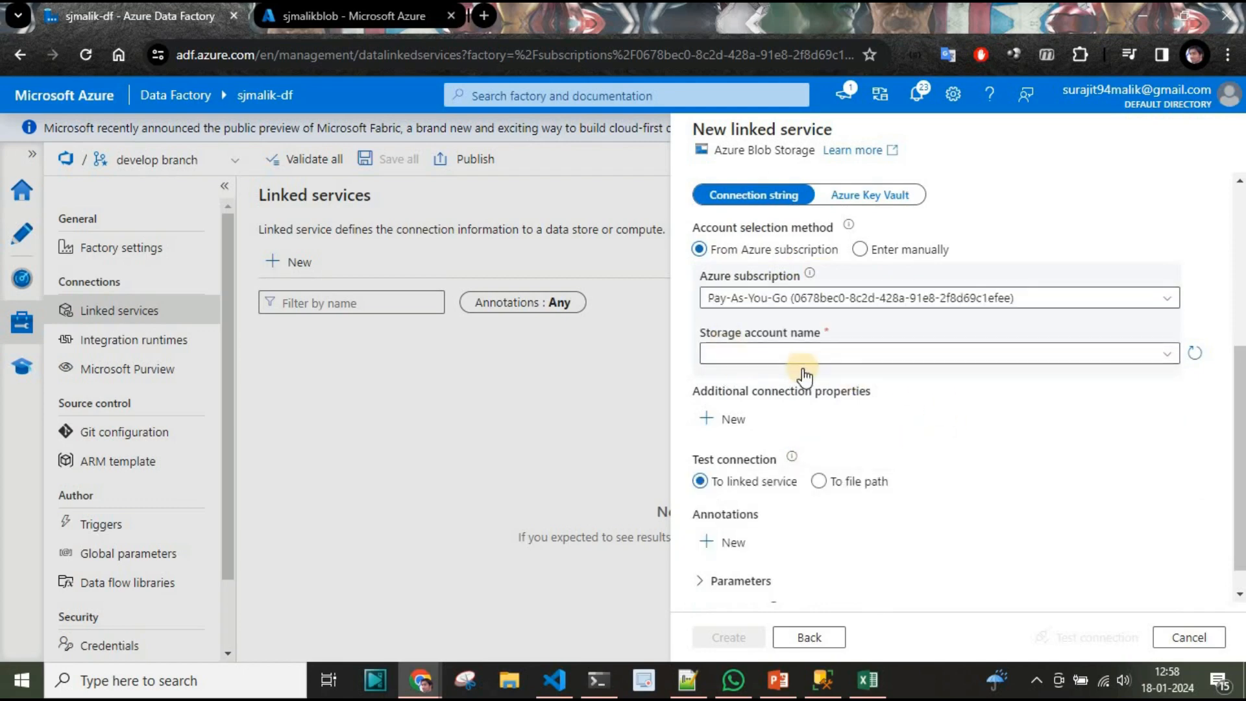
left_click(848, 357)
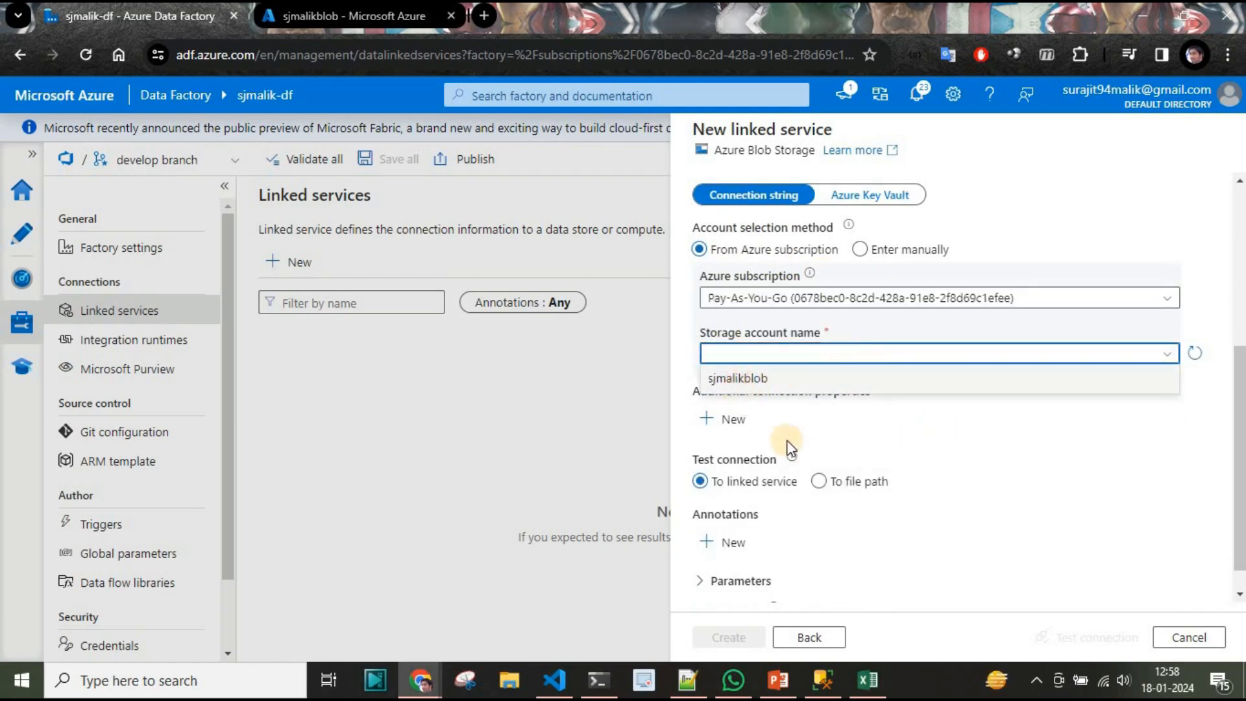
left_click(744, 379)
Step: Test the connection and create the AzureBlobStorageLS linked service
scroll(765, 445, "down", 1)
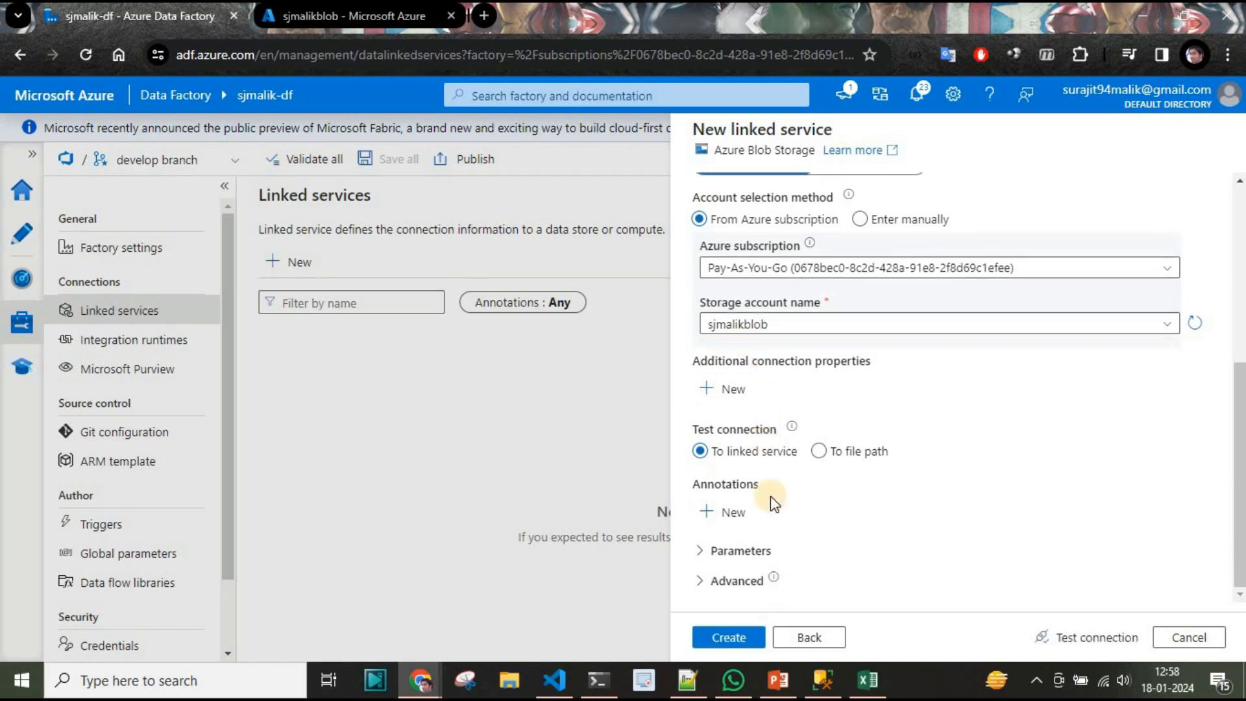
left_click(1088, 643)
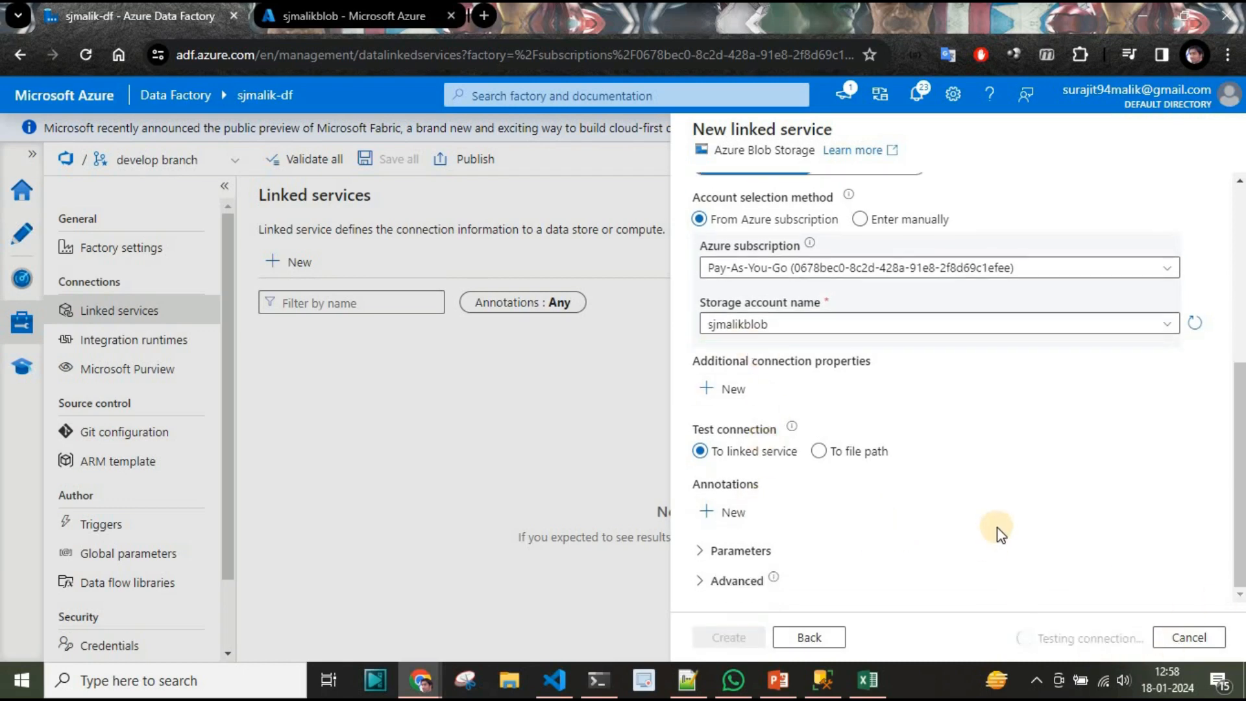
scroll(770, 551, "down", 1)
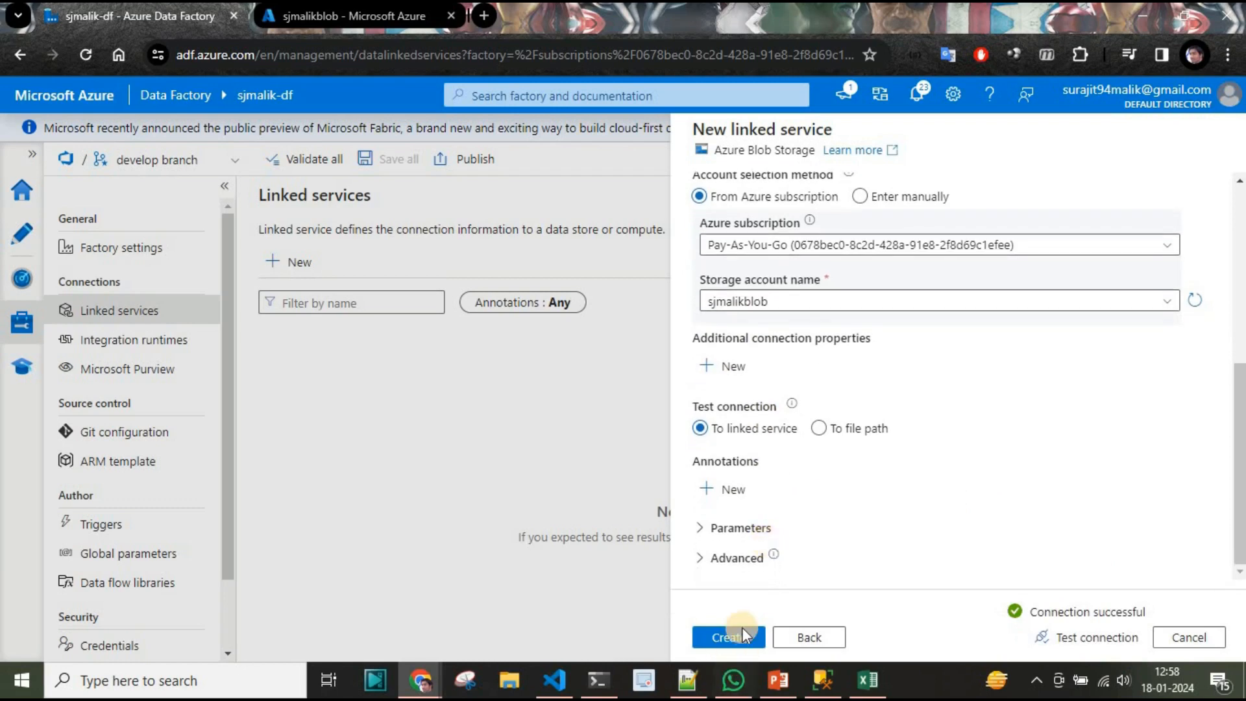
left_click(742, 633)
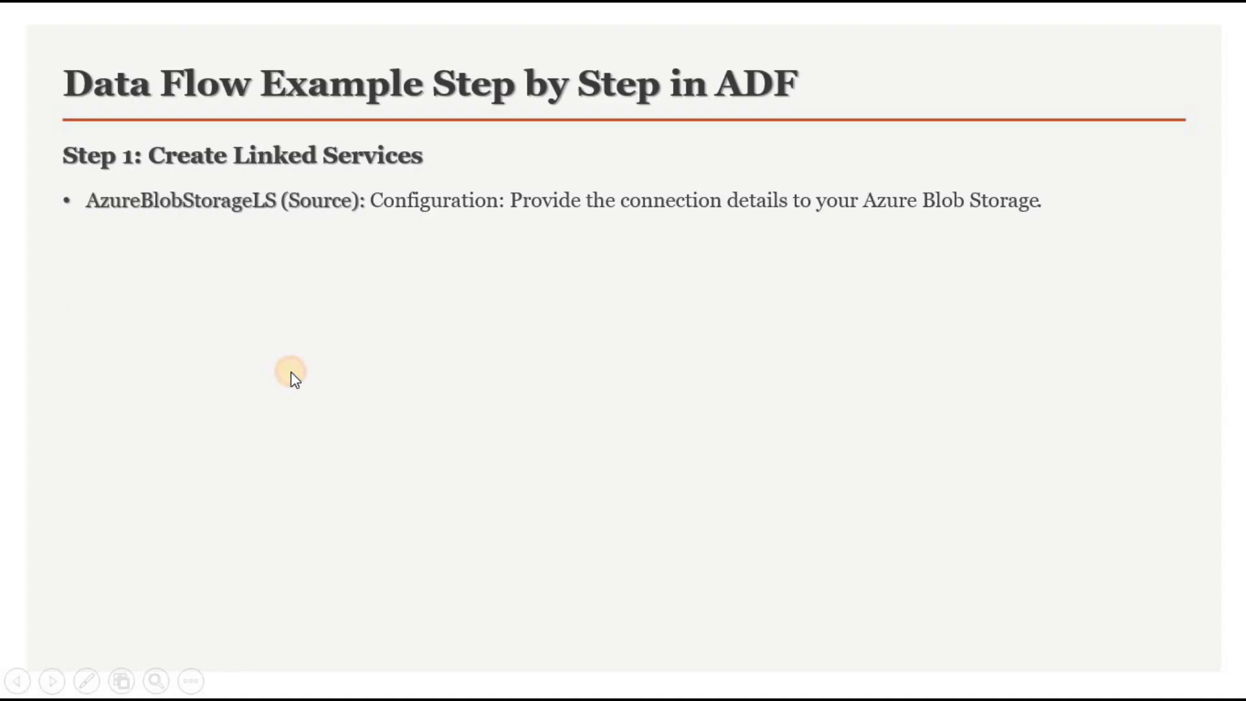
left_click(291, 371)
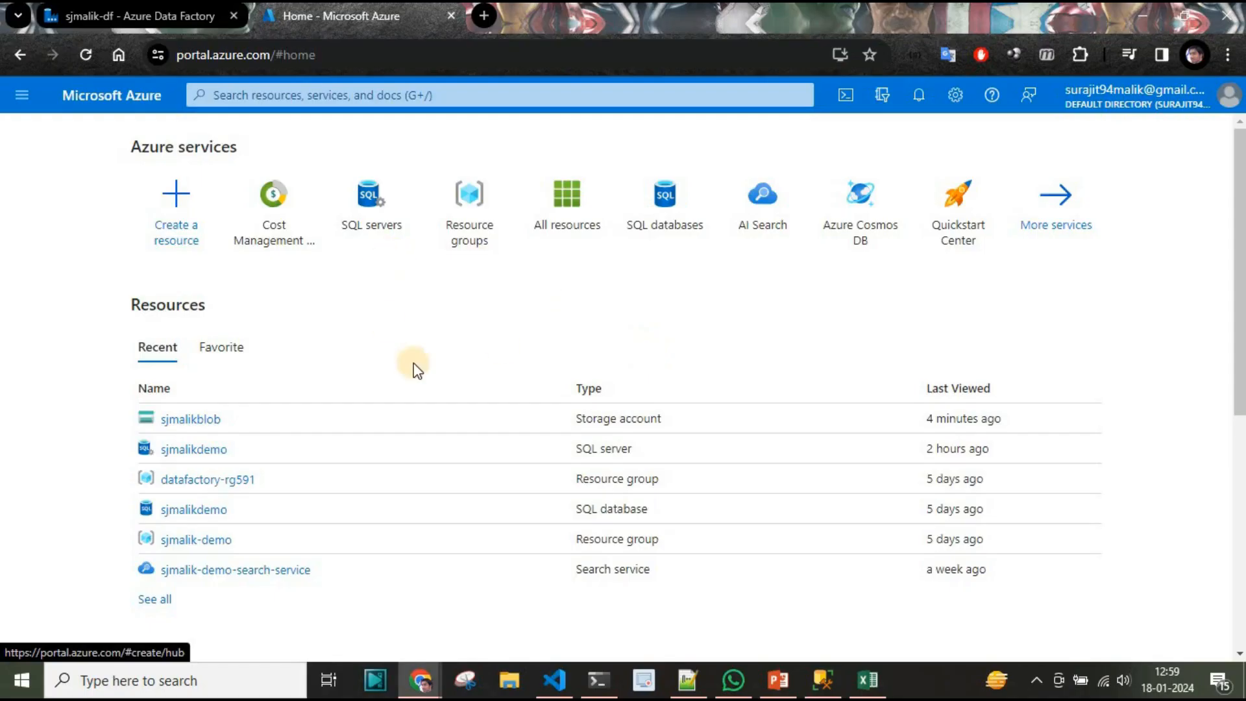
Step: Review the sjmalikdemo SQL server's Overview, then return to the Data Factory linked services
left_click(172, 451)
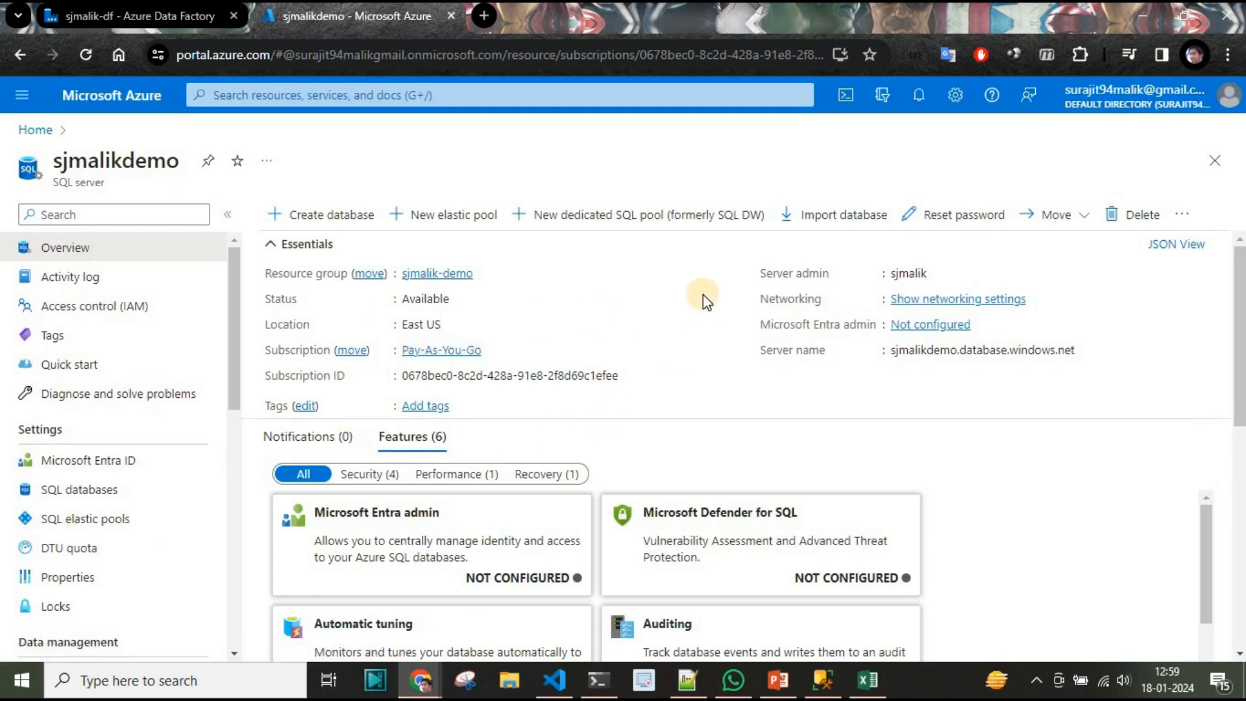
left_click(128, 17)
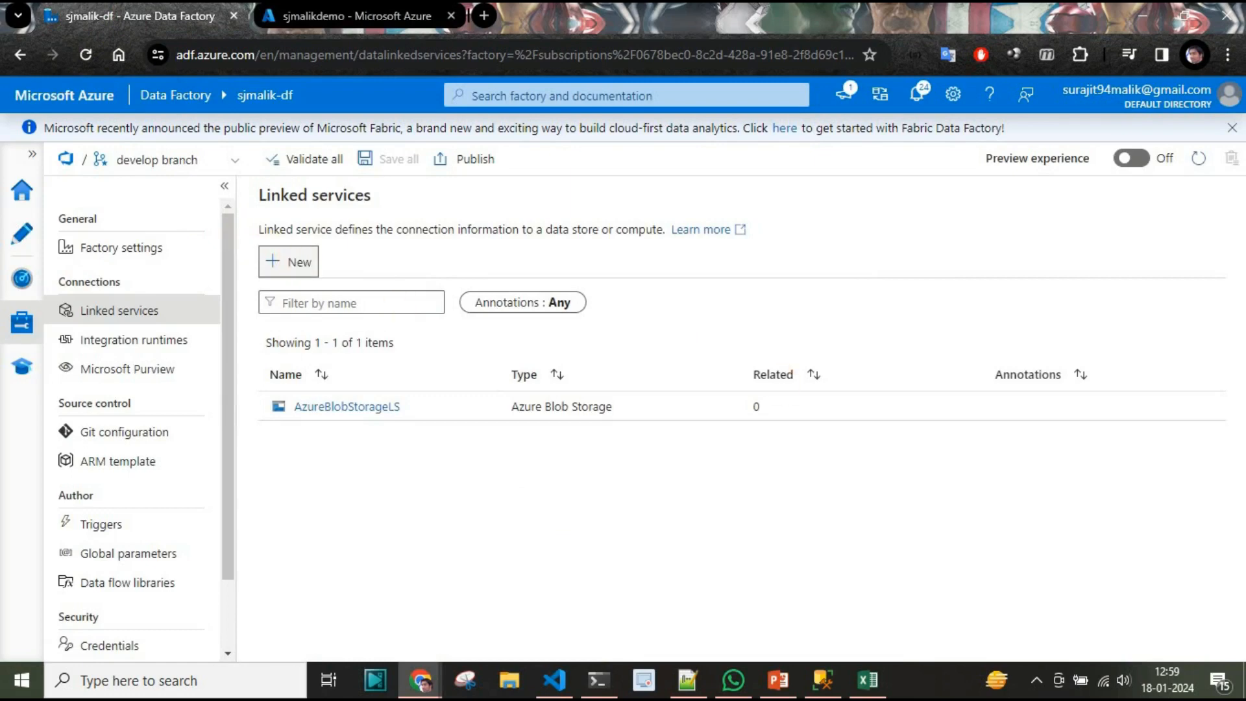
Step: Start a new linked service and search the data store connectors for 'azure sql'
left_click(288, 261)
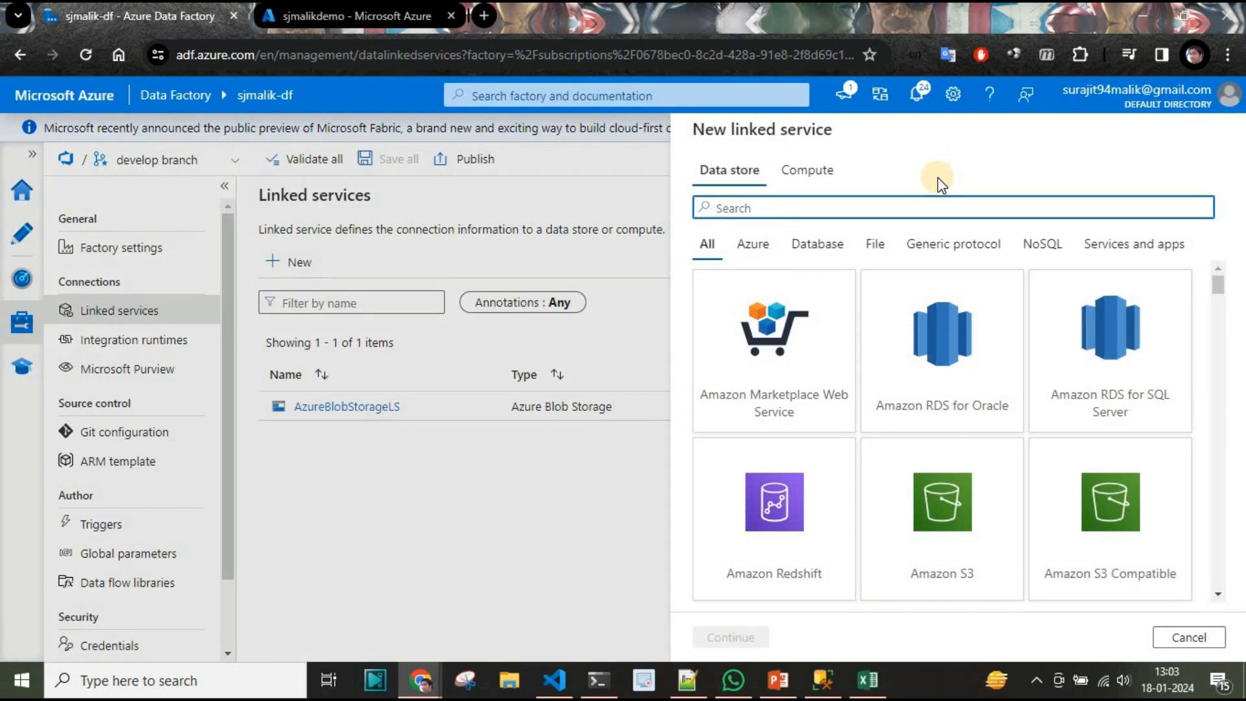
type("synap")
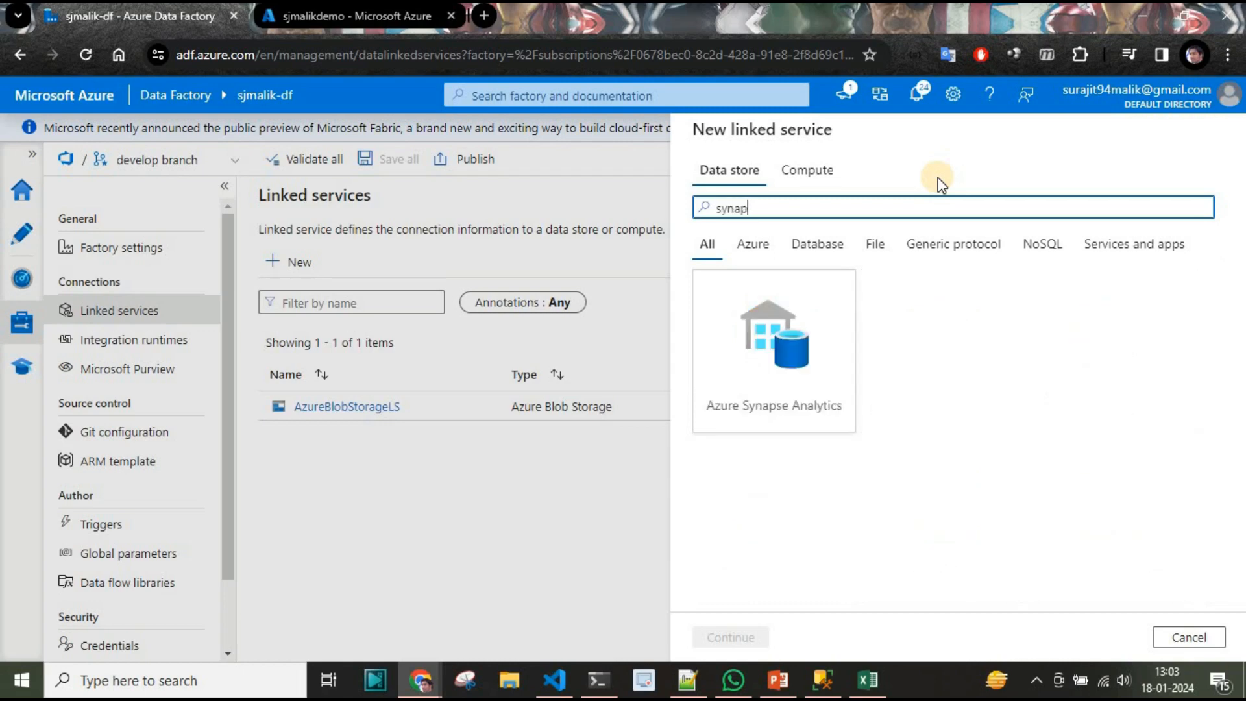
key("BackSpace")
key("BackSpace")
key("BackSpace")
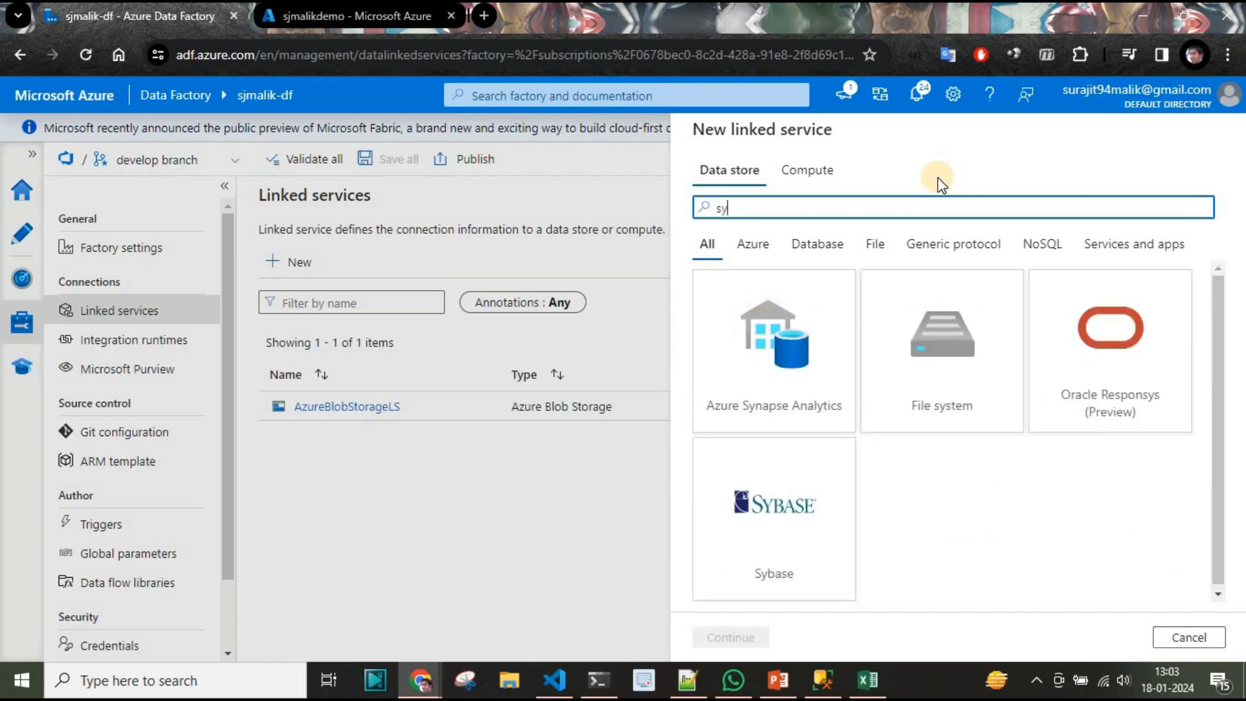
key("BackSpace")
key("BackSpace")
type("azur")
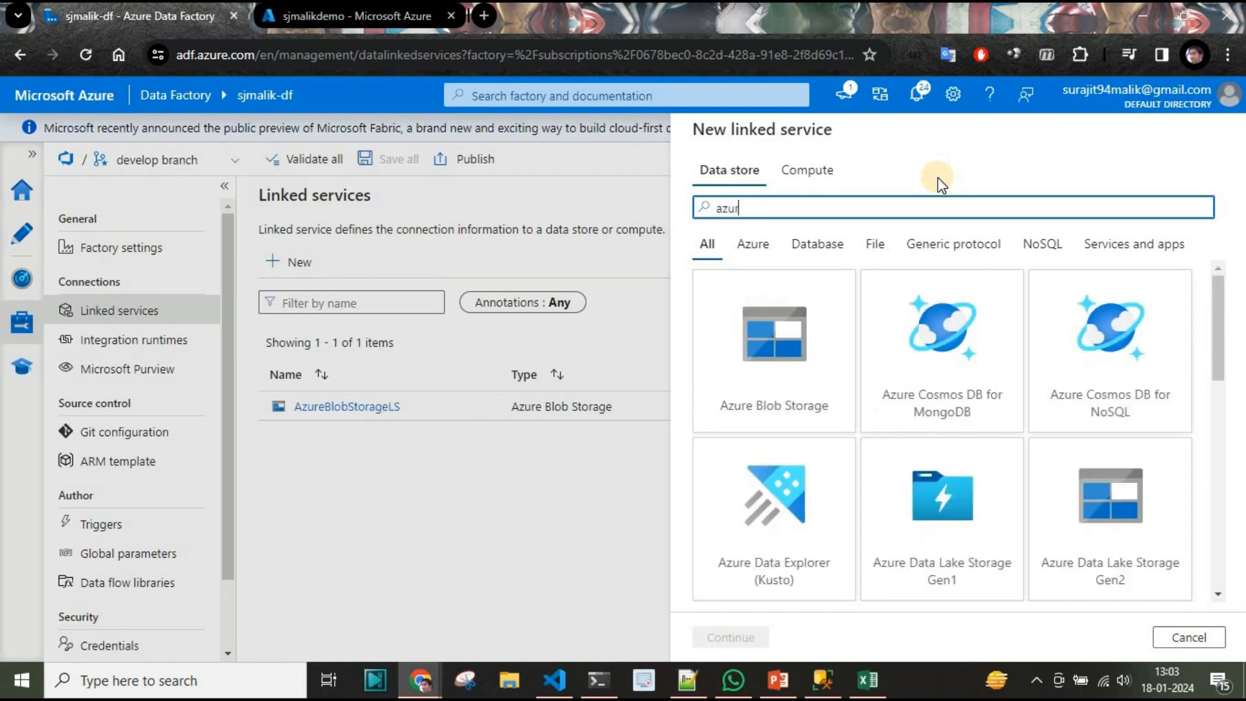
type("e sql")
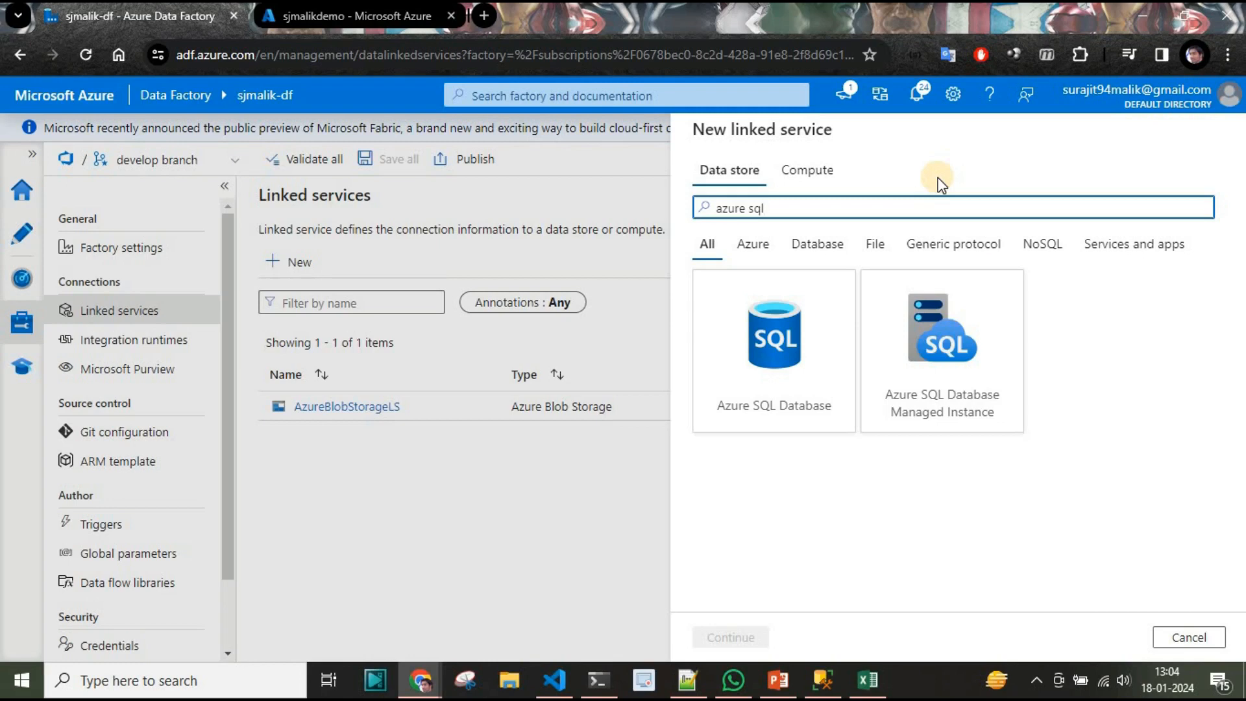
Step: Pick the Azure SQL Database connector and name the linked service AzureSQLDbLS
left_click(801, 356)
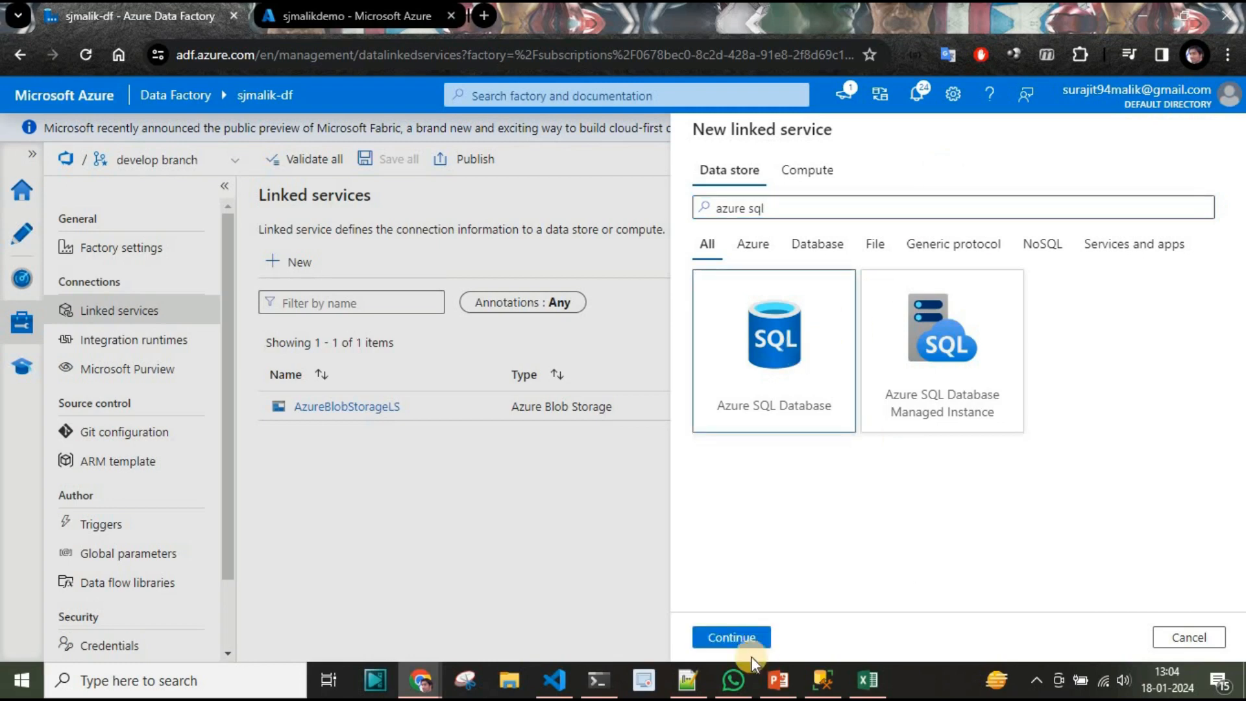
left_click(741, 646)
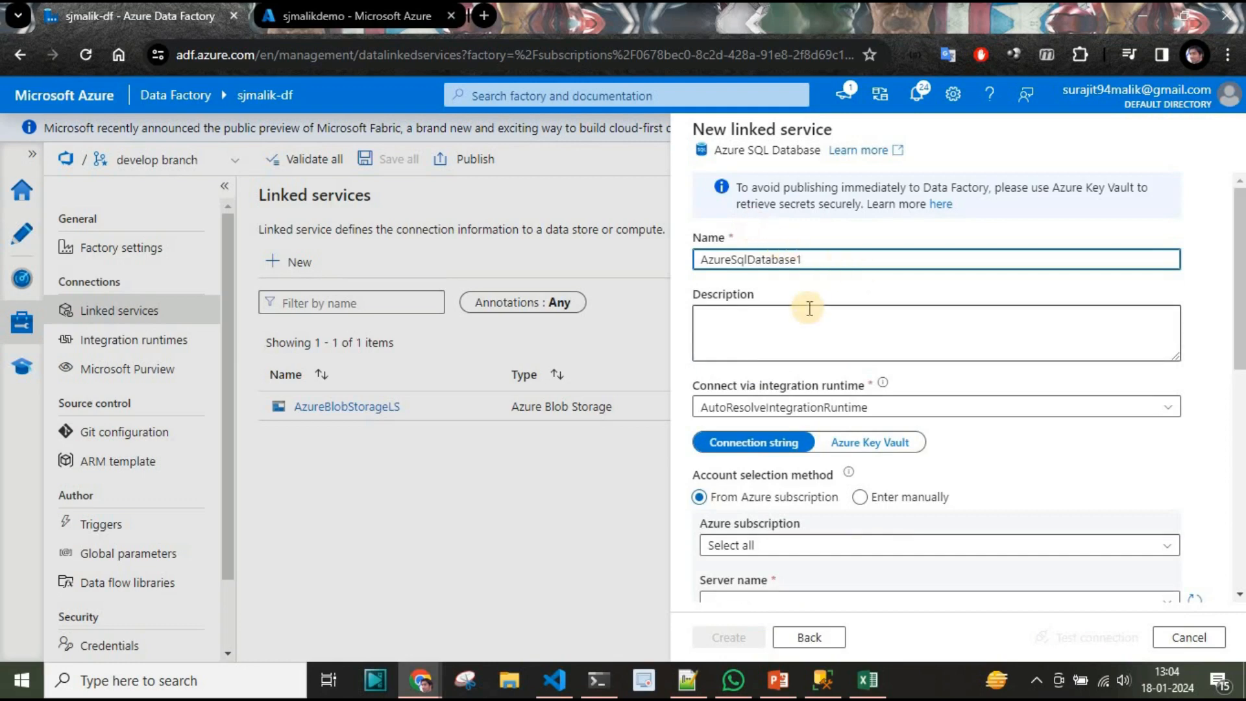
double_click(820, 254)
type("AzureSQLDbLS")
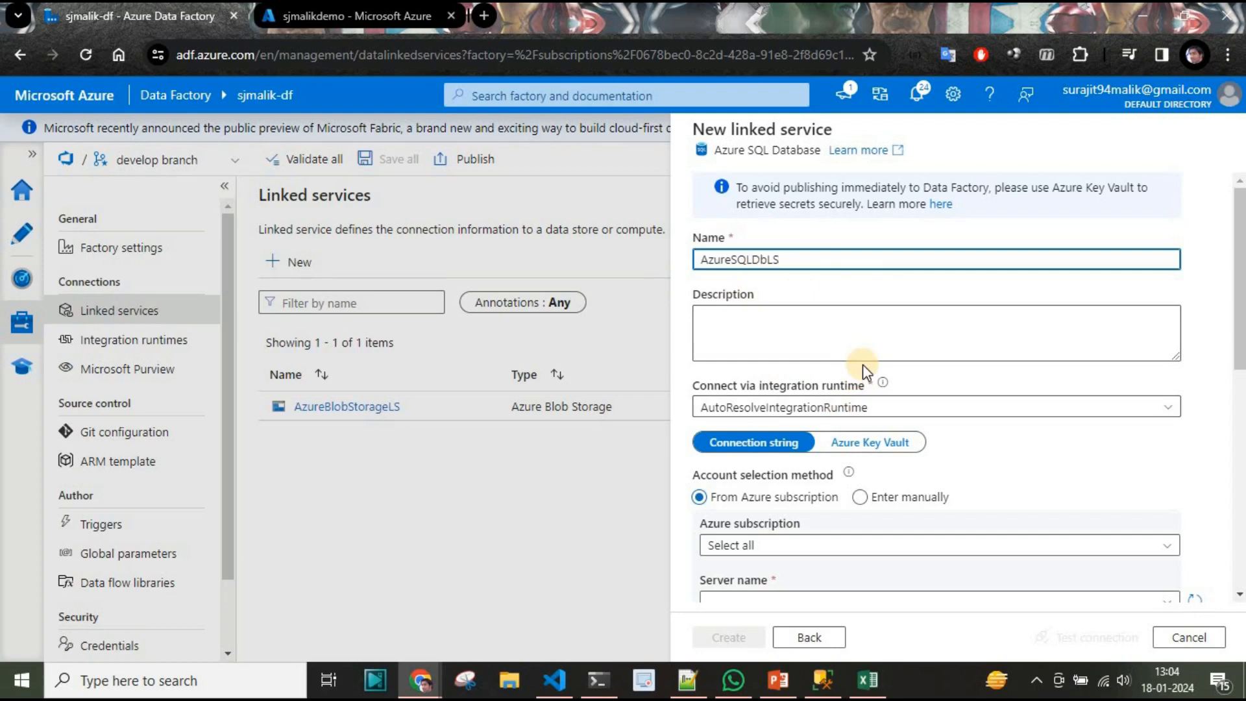
scroll(1015, 446, "down", 1)
scroll(1015, 445, "down", 3)
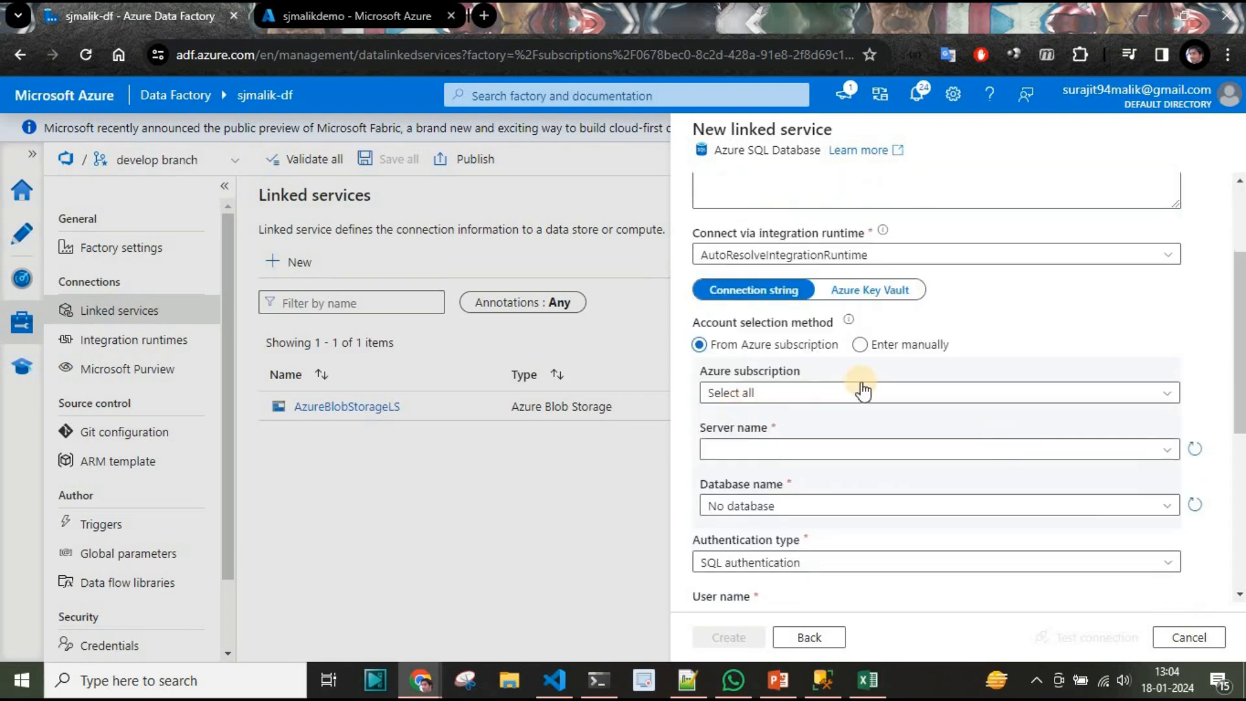
Step: Select the Pay-As-You-Go subscription, the demo SQL server and the demo database
left_click(799, 394)
left_click(864, 444)
scroll(1052, 280, "down", 3)
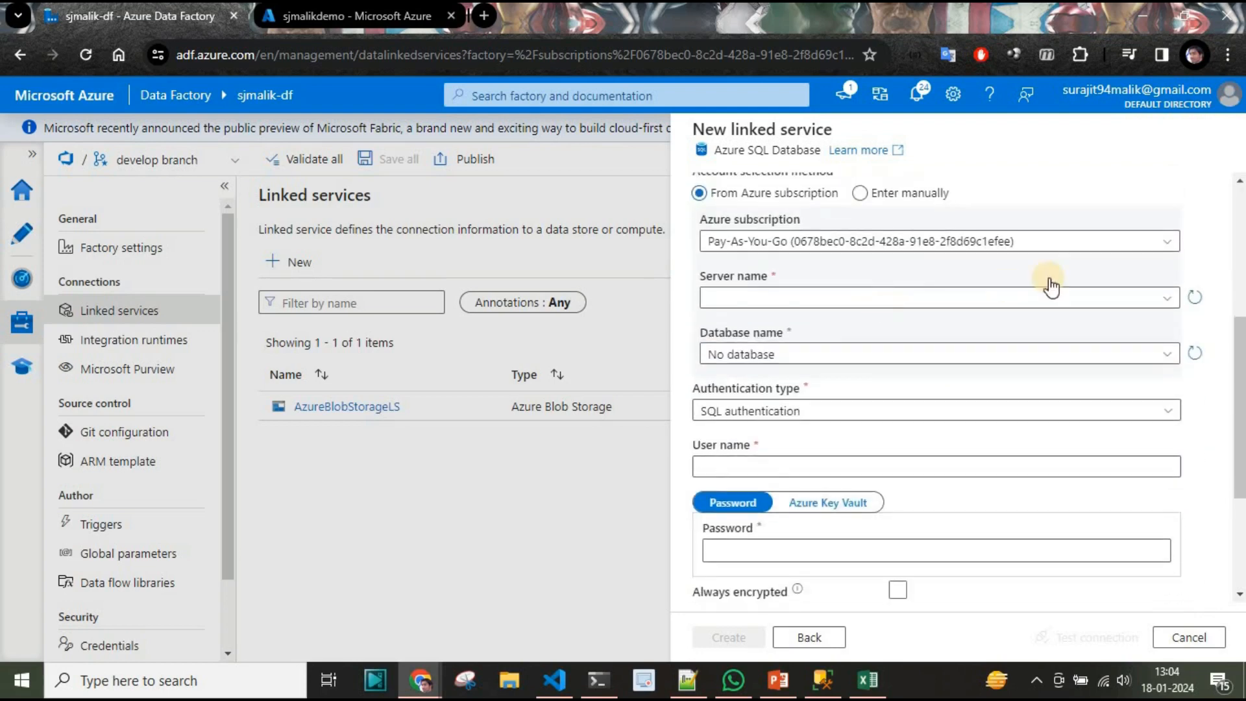
left_click(1065, 297)
left_click(747, 323)
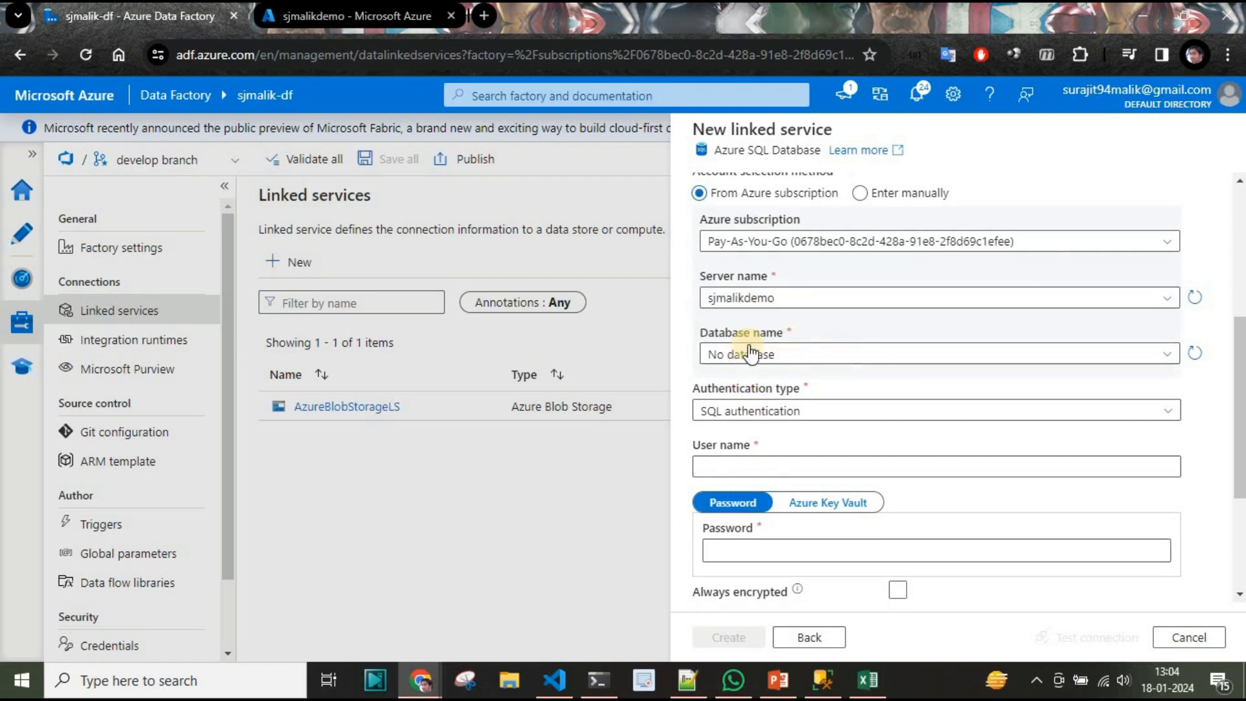
left_click(785, 354)
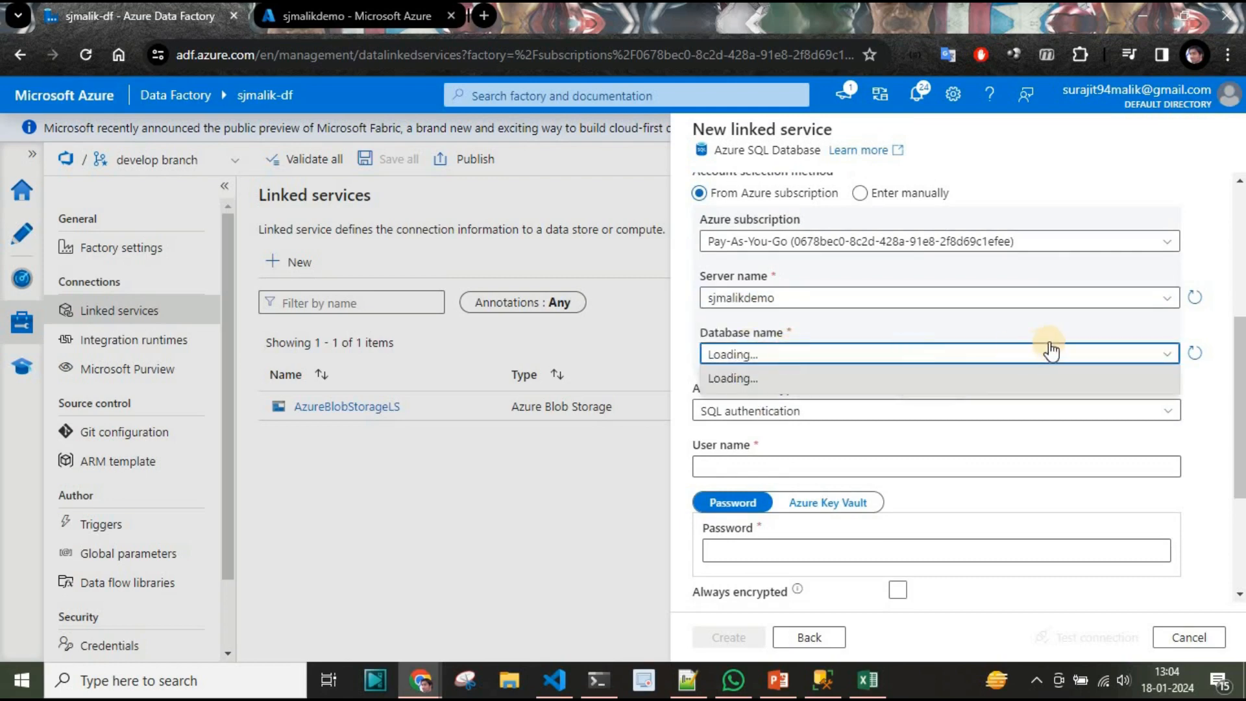
left_click(952, 350)
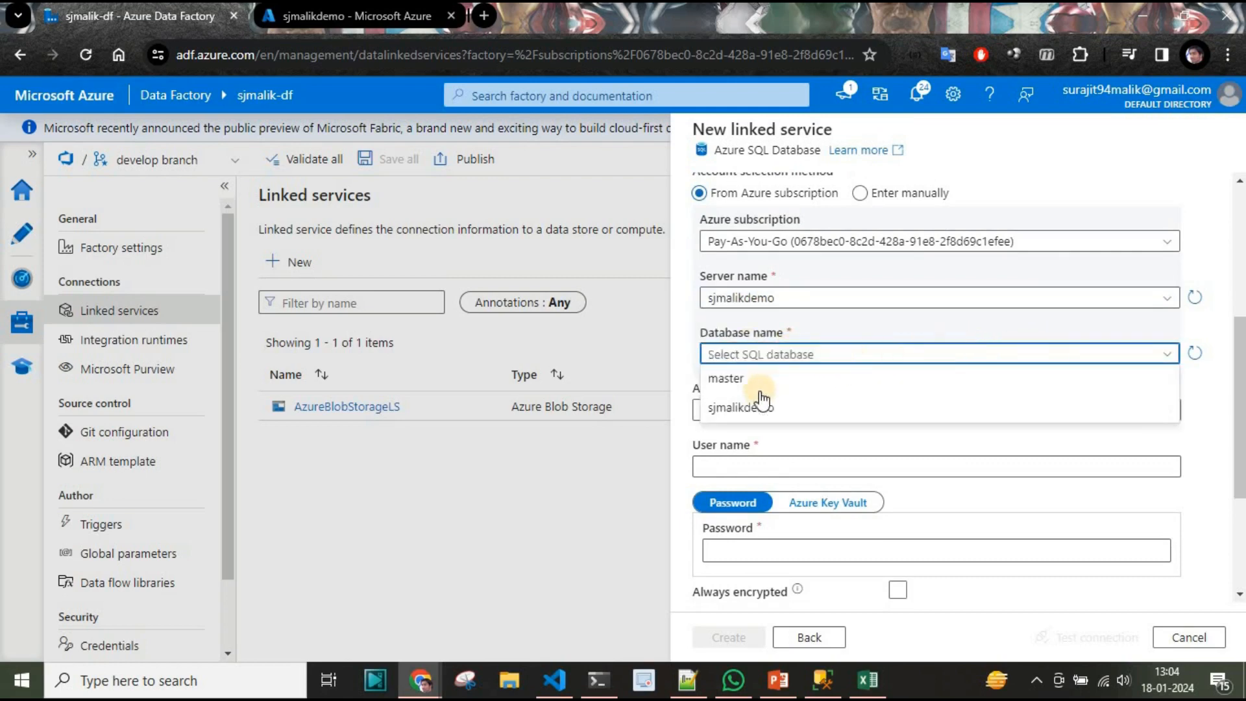
left_click(747, 407)
scroll(928, 396, "down", 3)
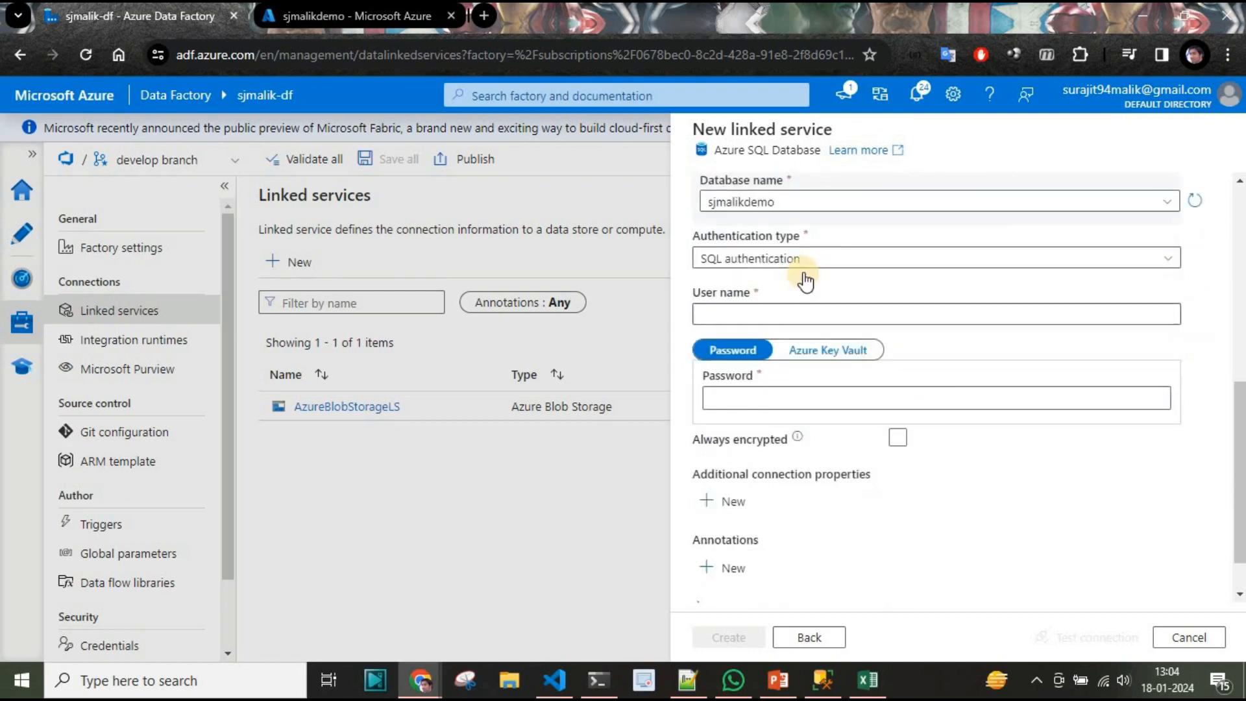
Step: Enter the SQL login user name, test the connection and create the linked service
left_click(891, 313)
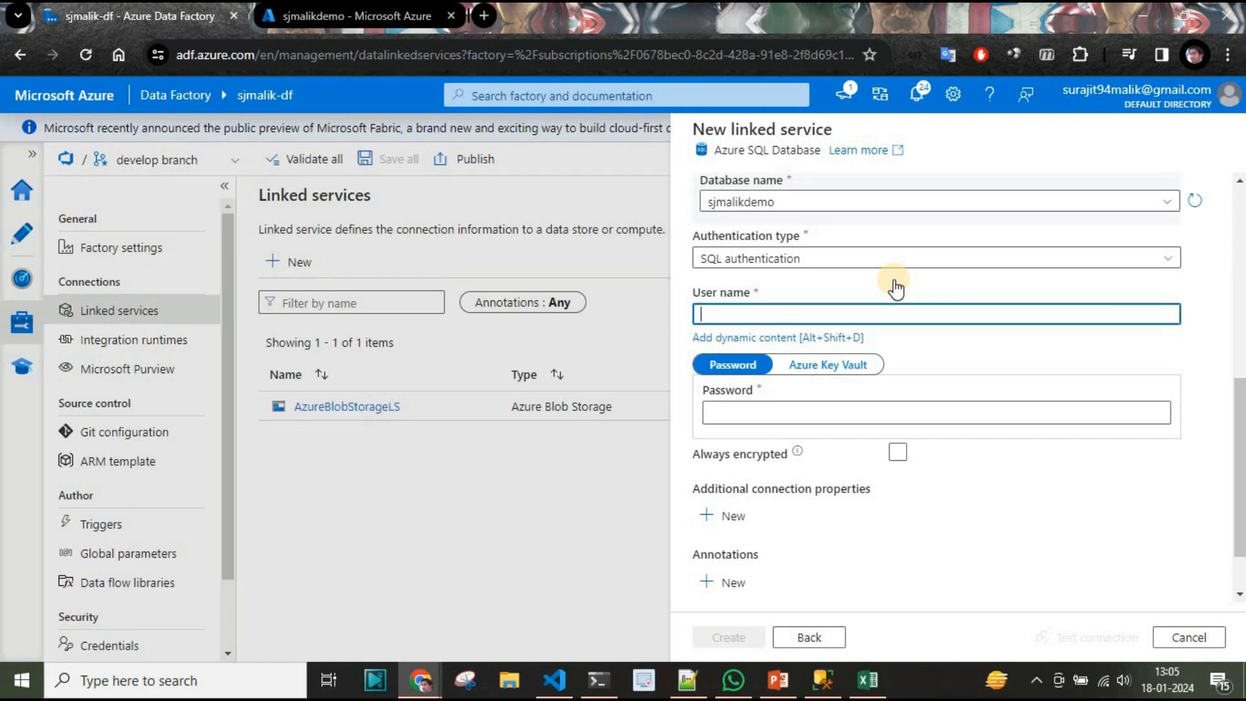
type("sja")
double_click(785, 321)
key("BackSpace")
type("sjm")
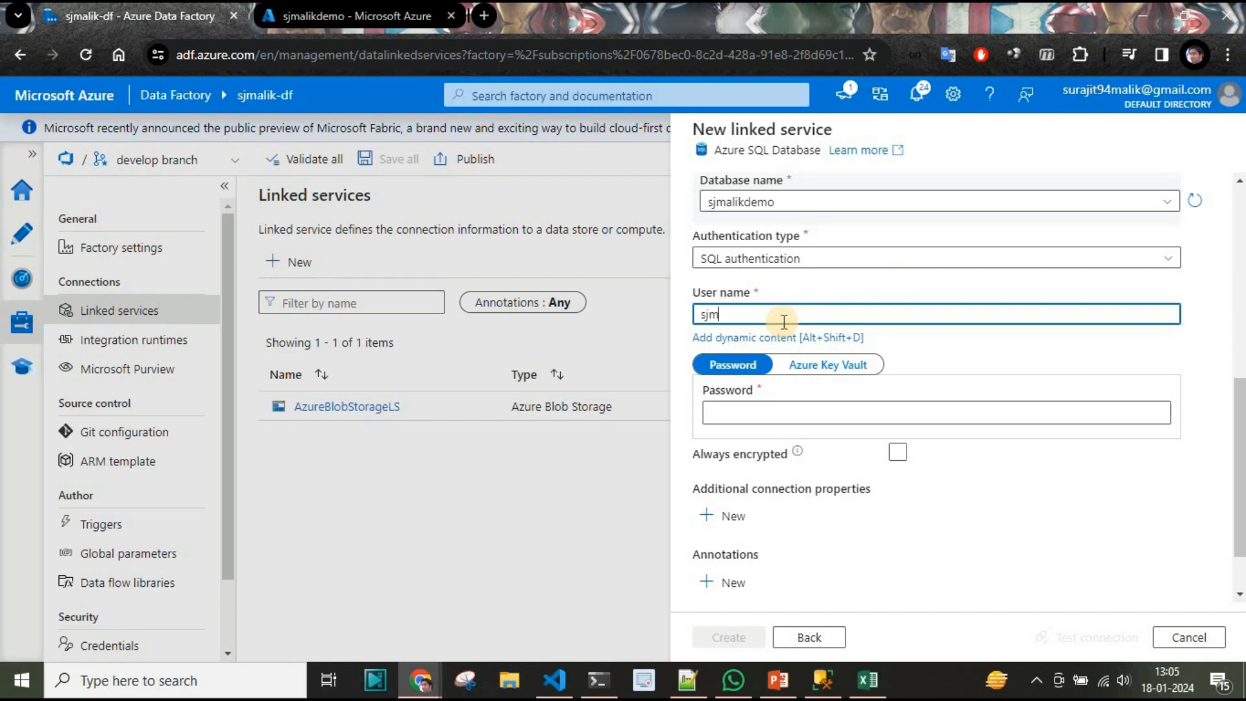
type("alik")
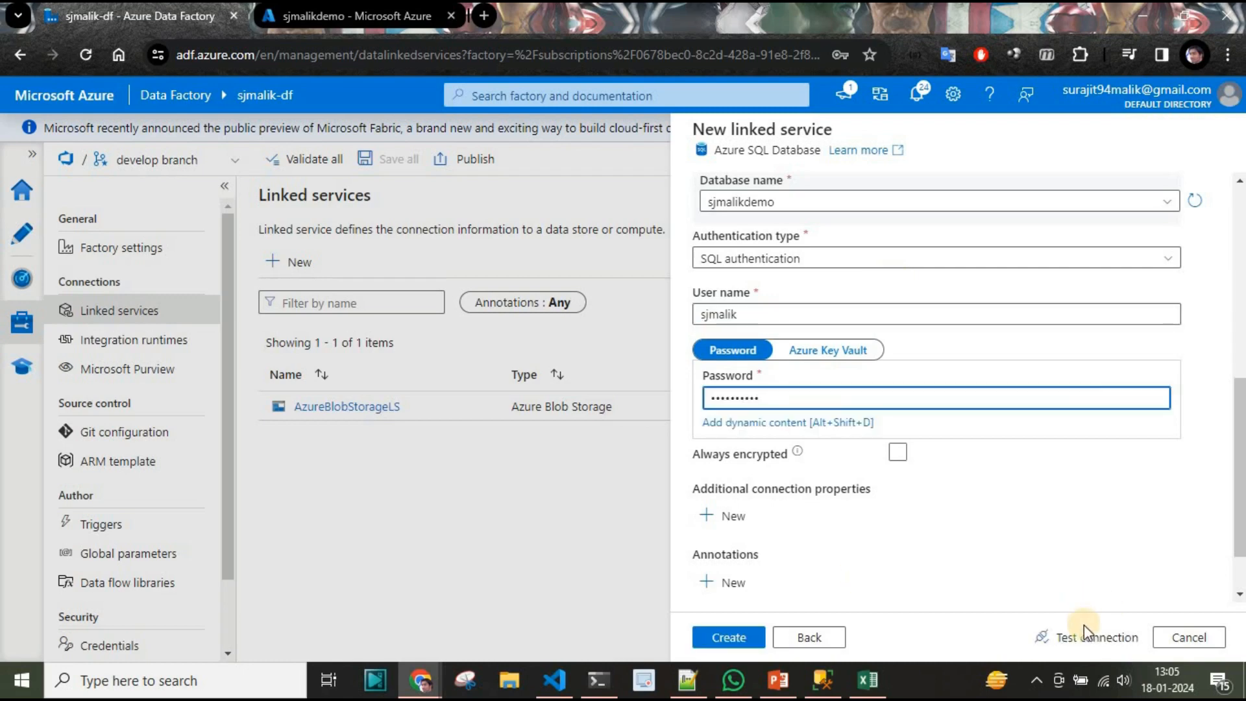
left_click(1094, 637)
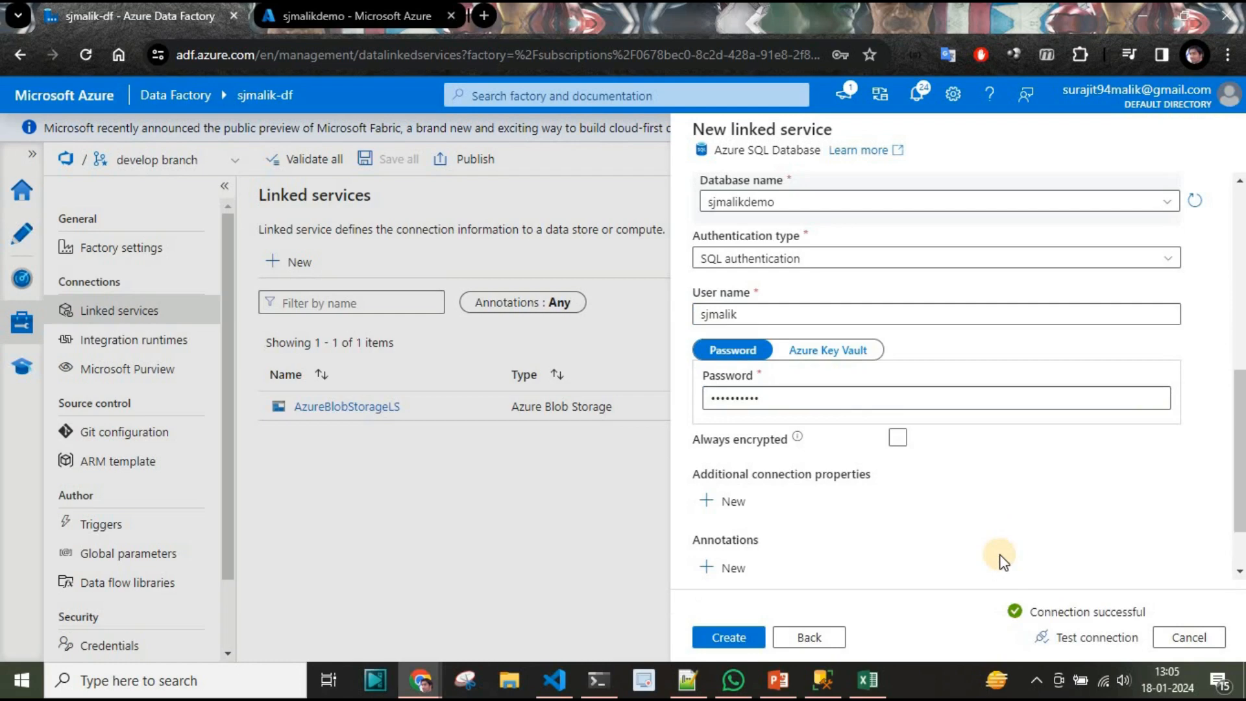
left_click(747, 628)
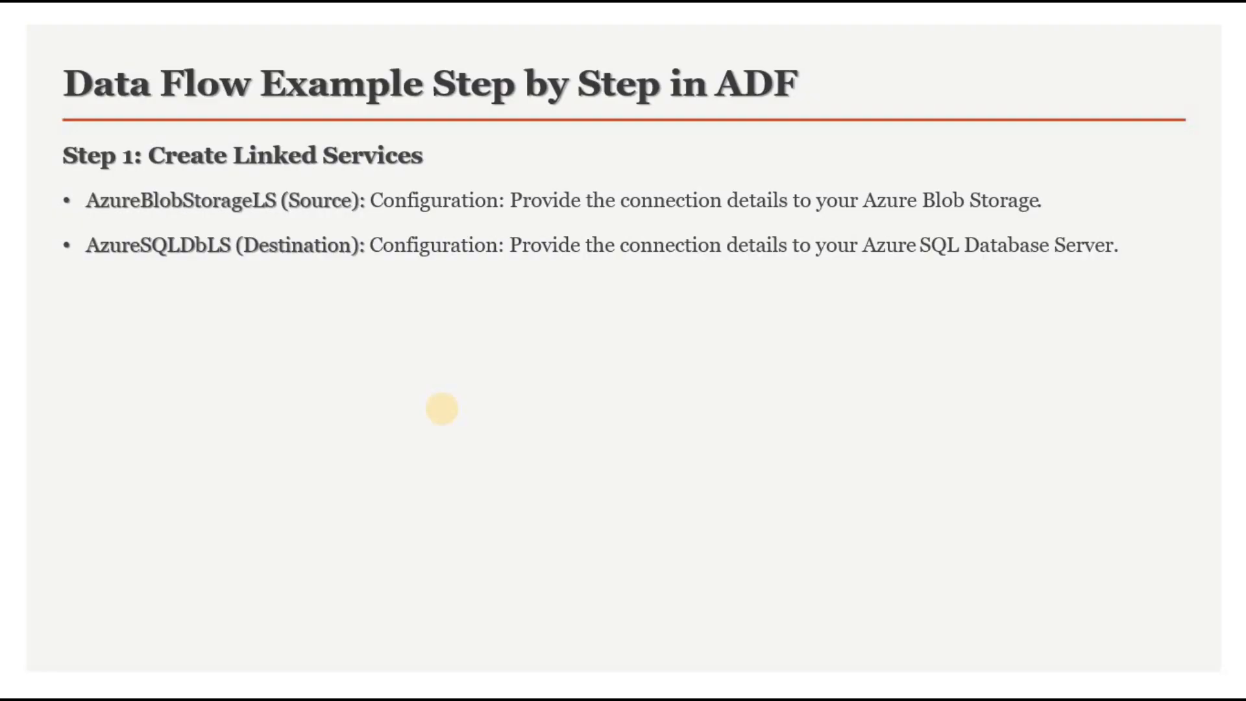
Step: Reveal the Step 2: Create Datasets slide with the BlobStorageDataset details
left_click(442, 409)
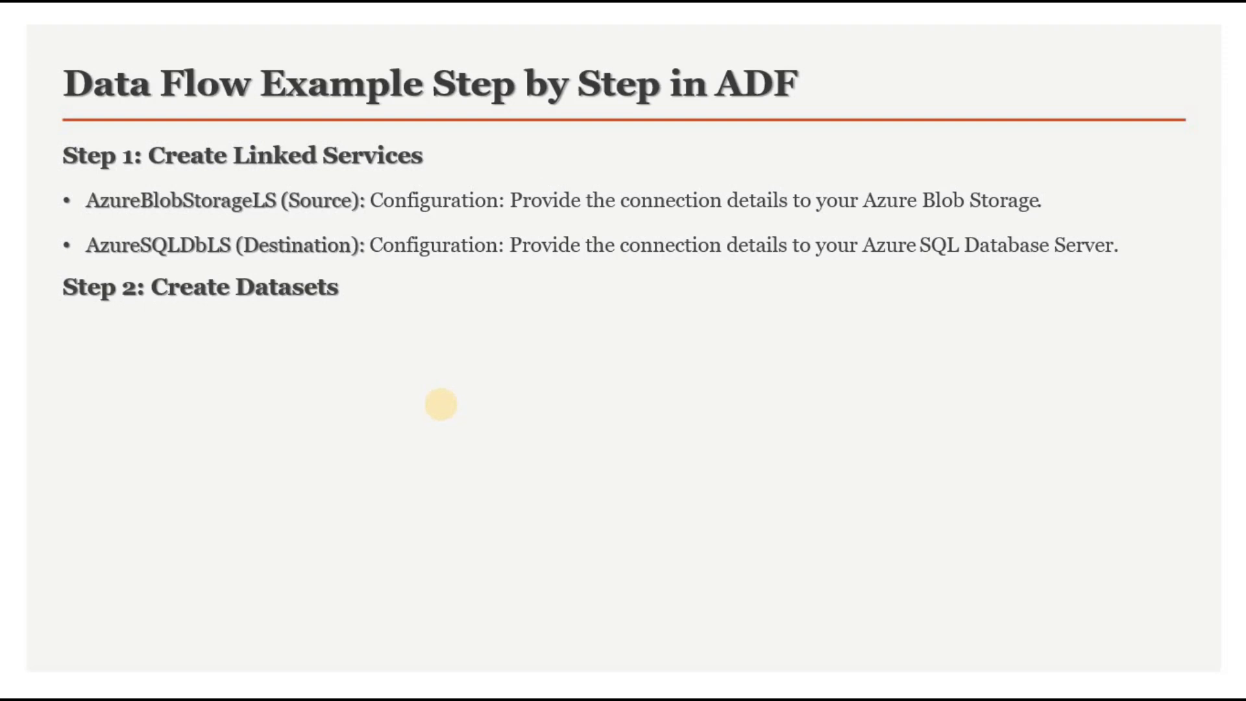
left_click(442, 409)
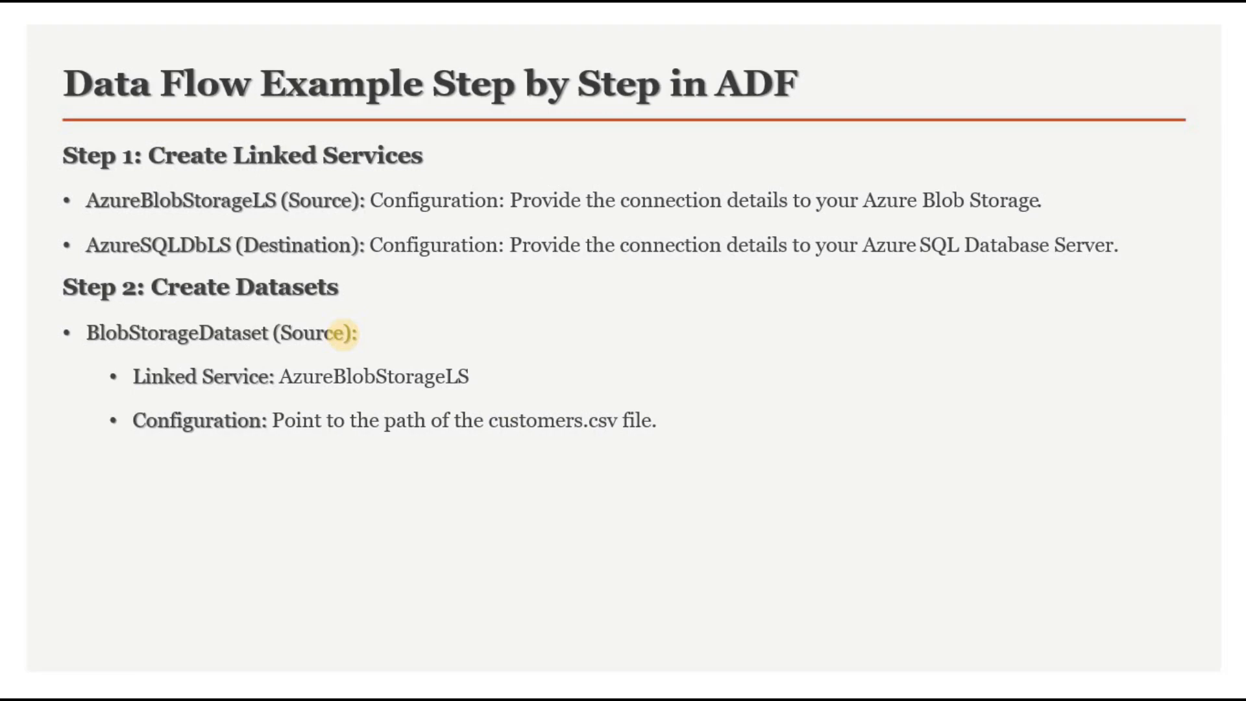
key("alt+Tab")
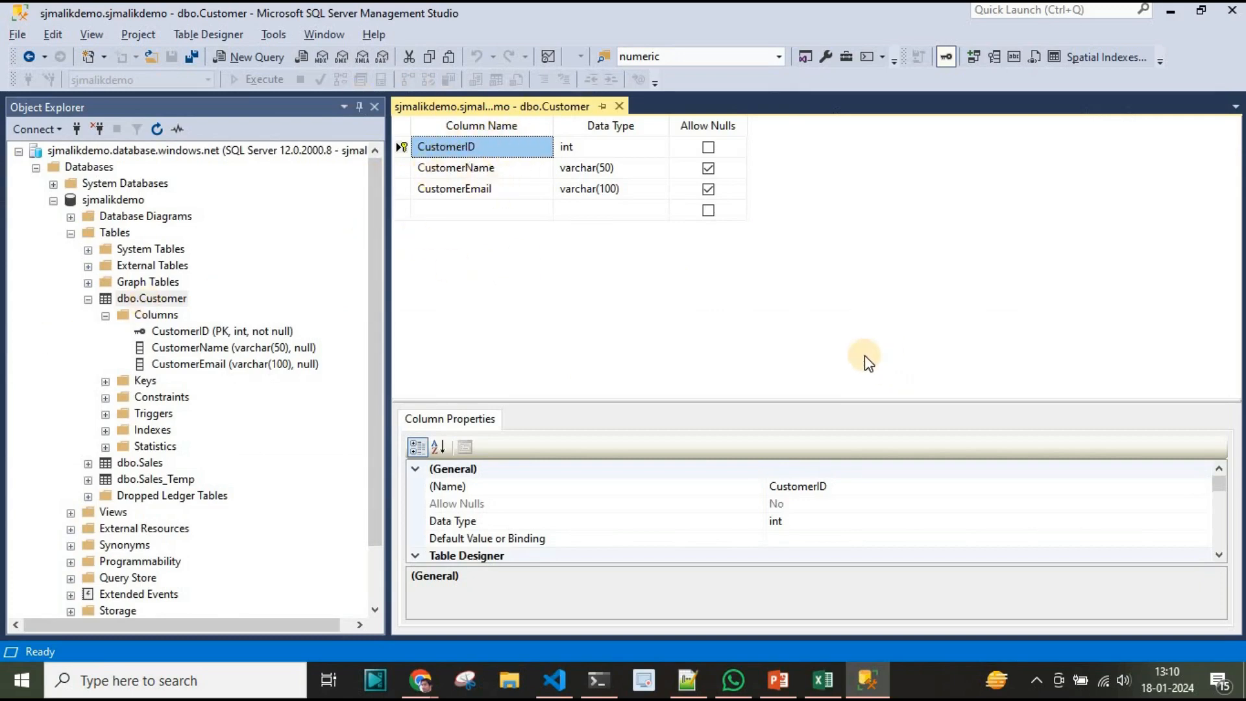
Step: Open CustomerData.csv in the code editor and highlight its header row of column names
key("alt+Tab")
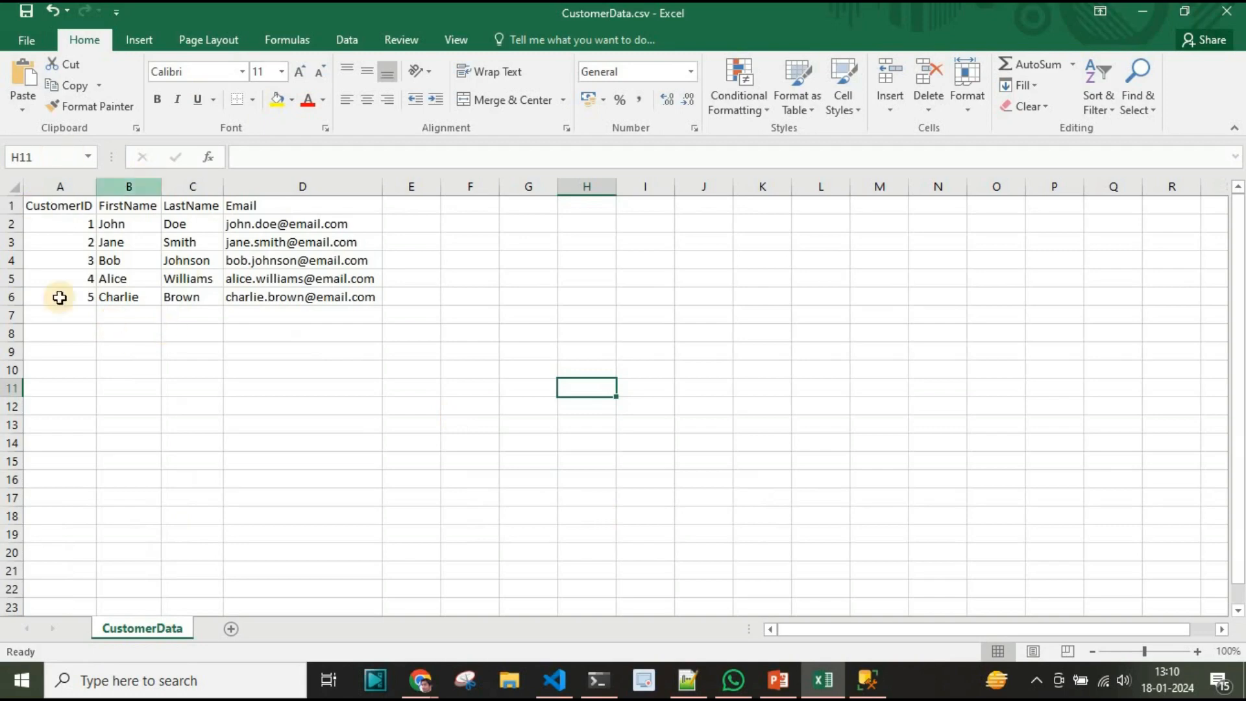
left_click(555, 681)
left_click(433, 89)
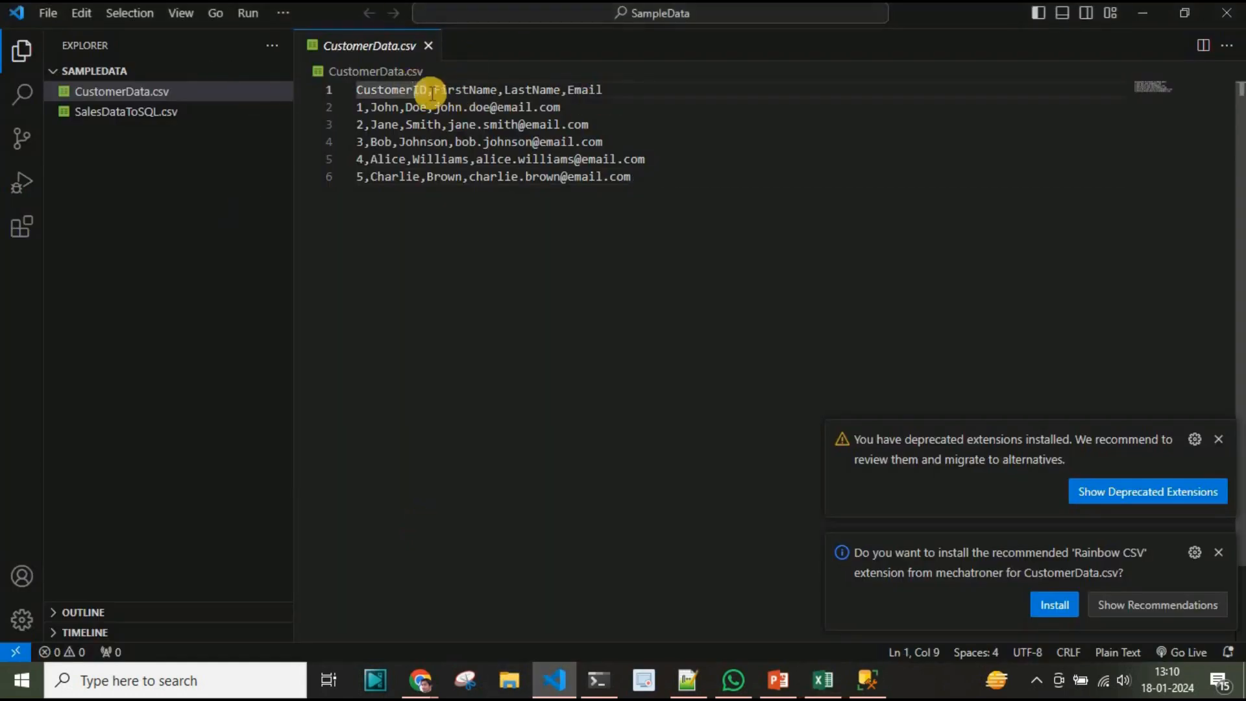
left_click(607, 89)
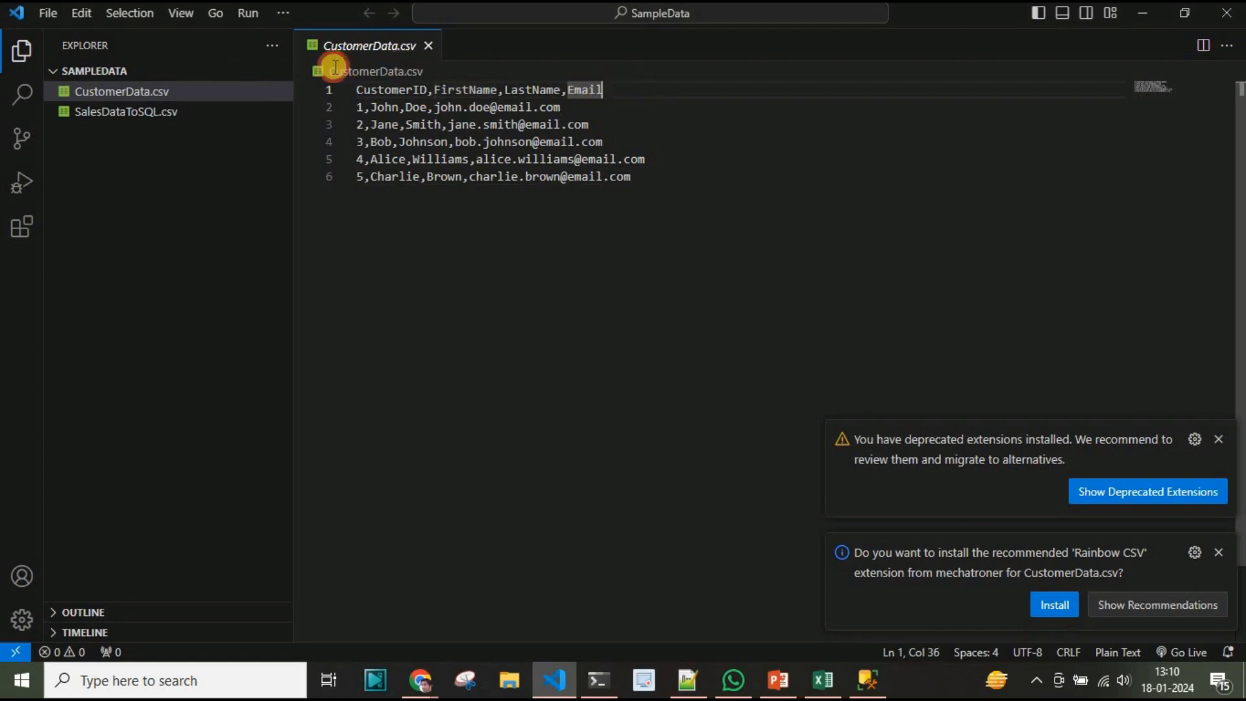
key("shift+Home")
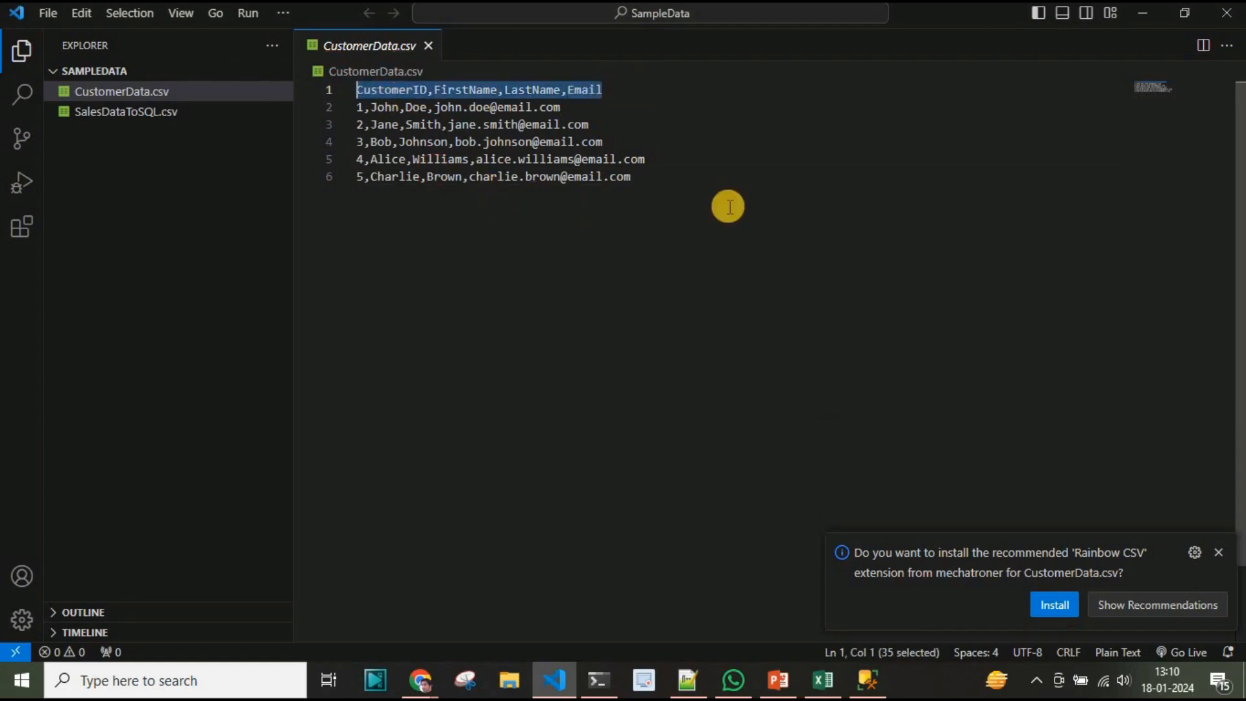
left_click(624, 381)
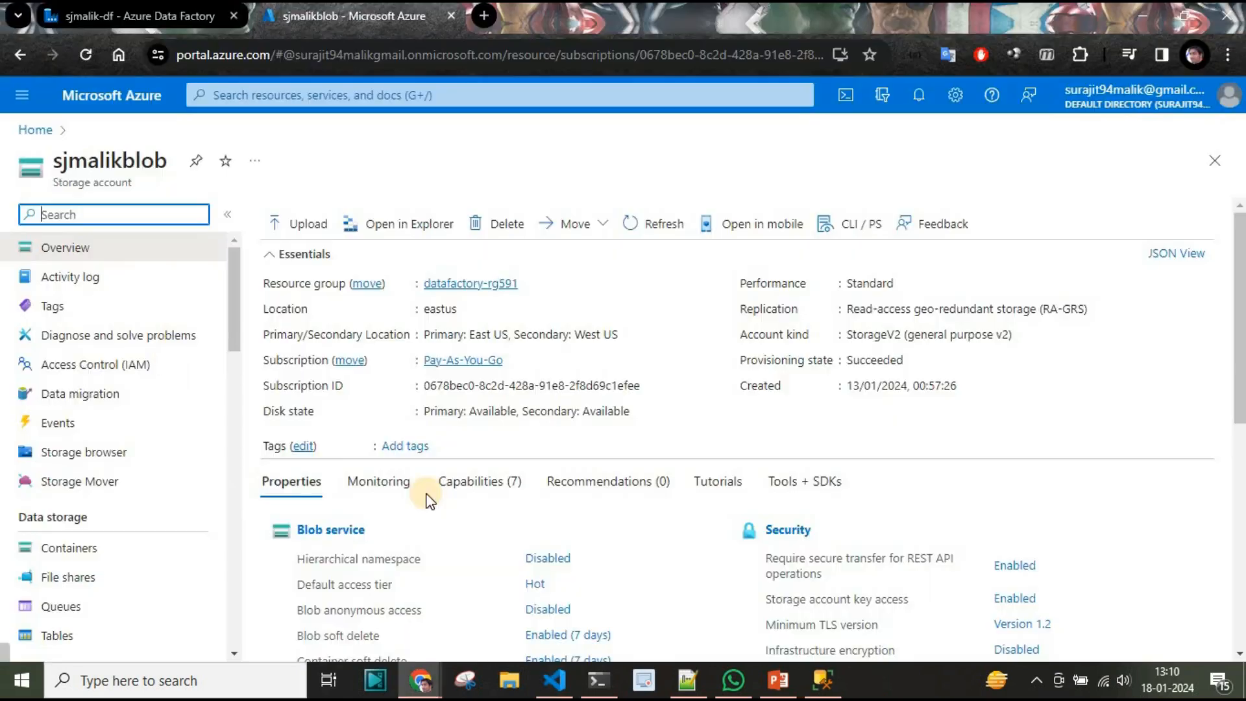
Step: Create a container named demo in the sjmalikblob storage account
left_click(65, 548)
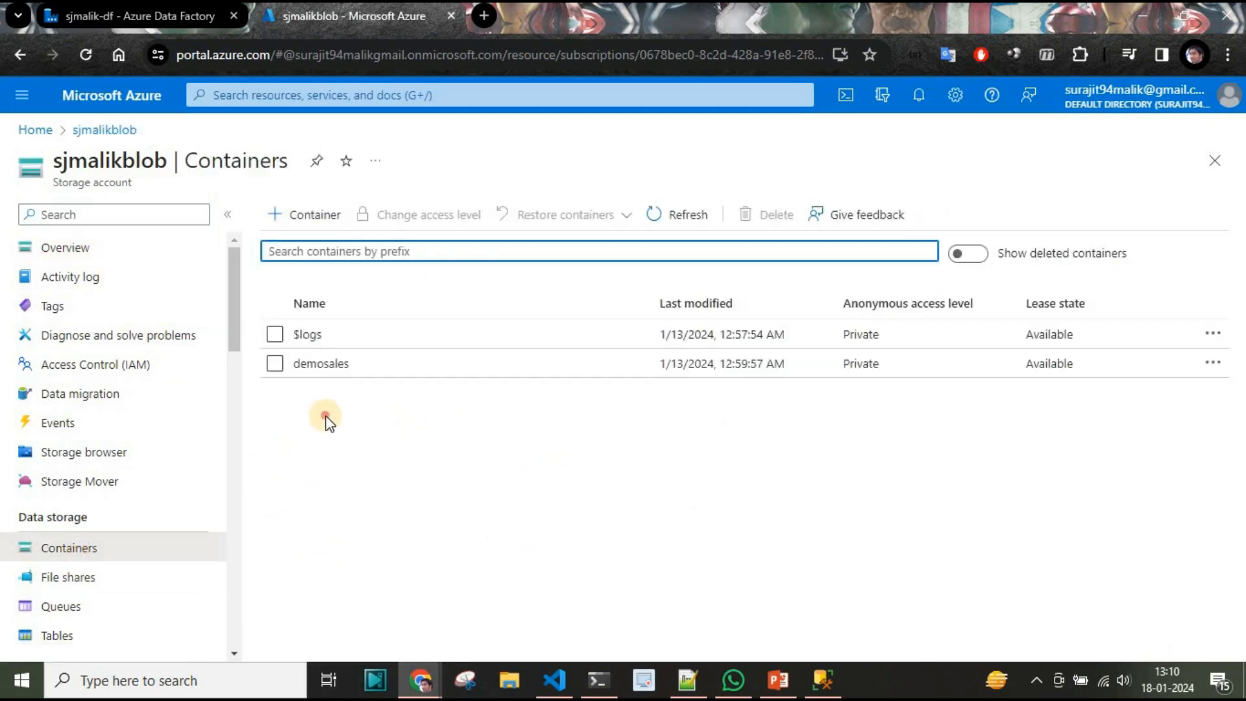
left_click(316, 216)
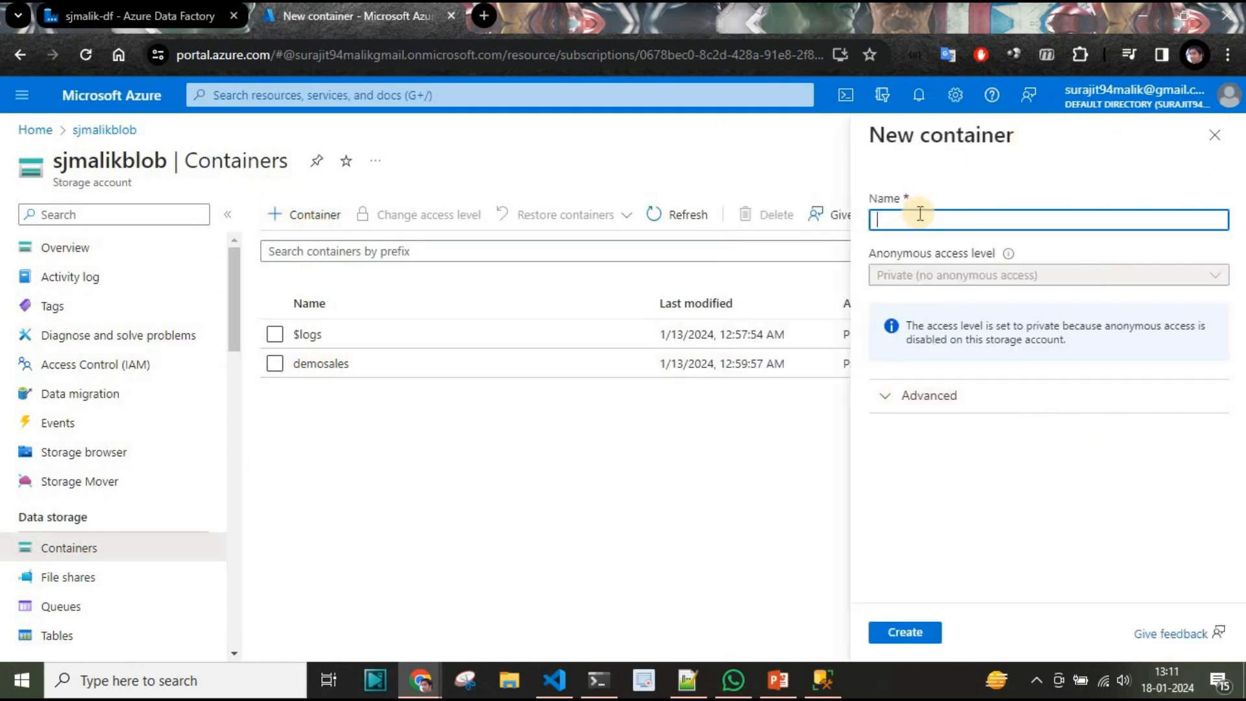
type("demo")
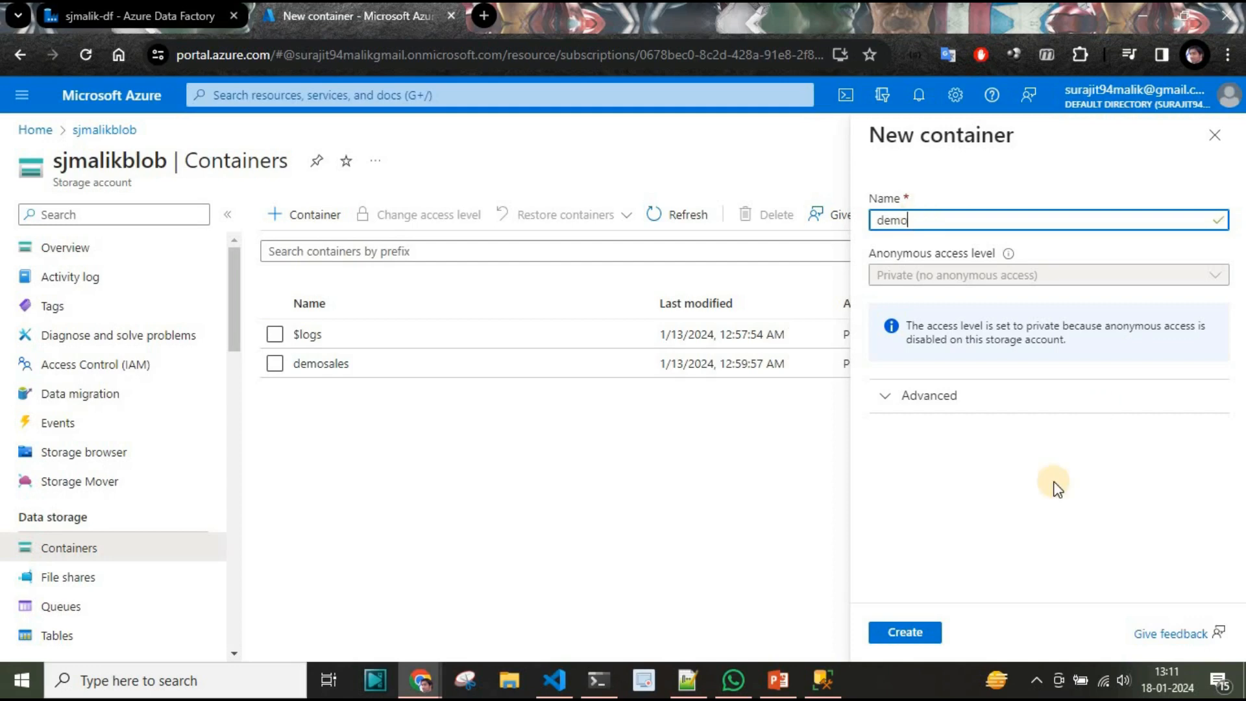
left_click(910, 634)
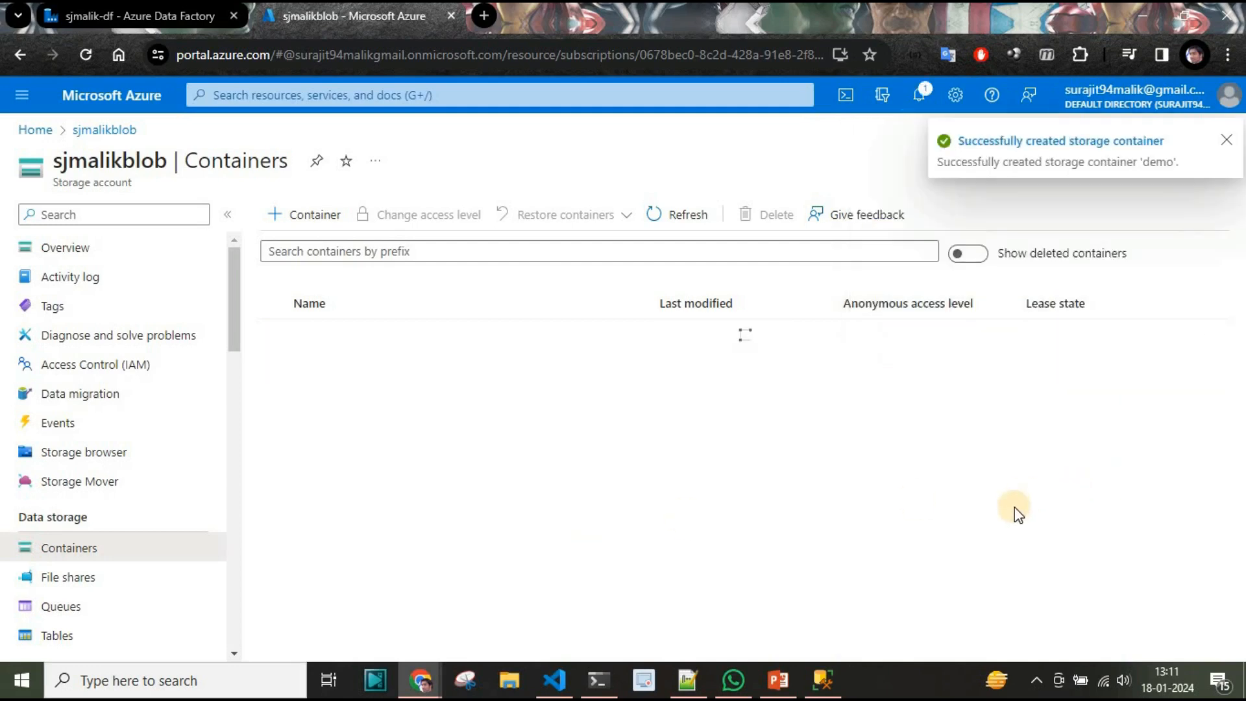
Step: Upload CustomerData.csv into the demo container
left_click(318, 361)
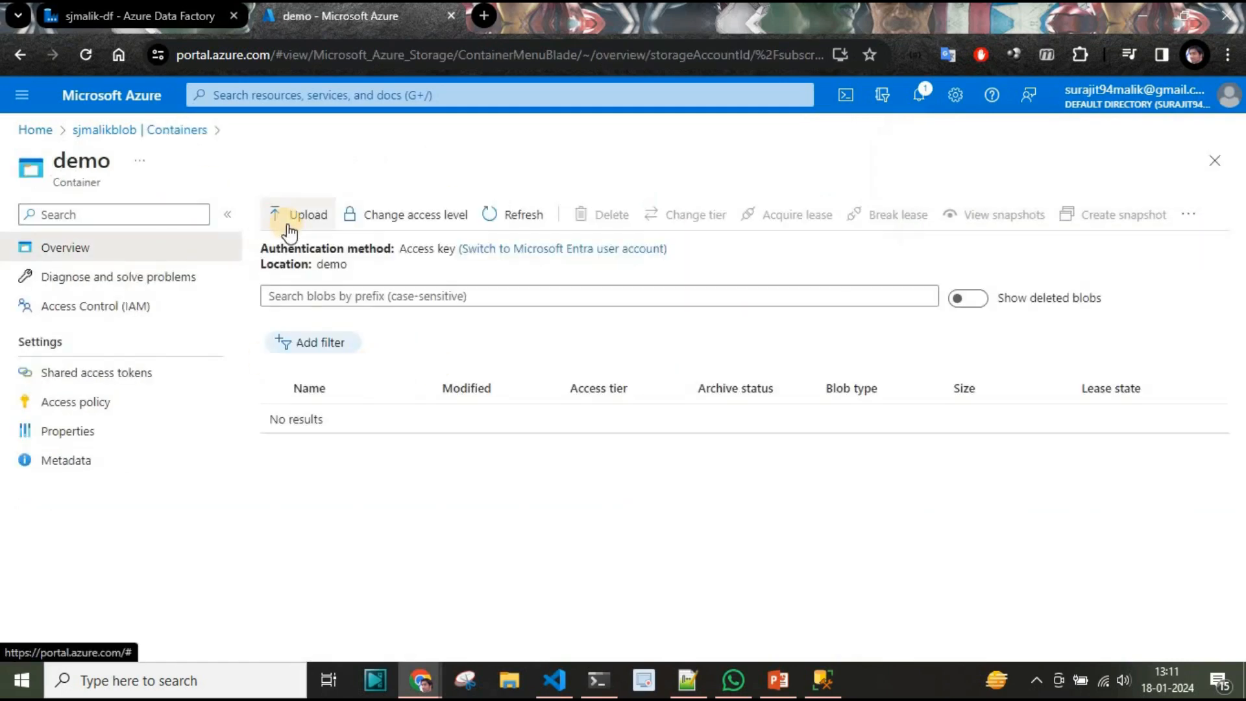
left_click(290, 217)
left_click(977, 314)
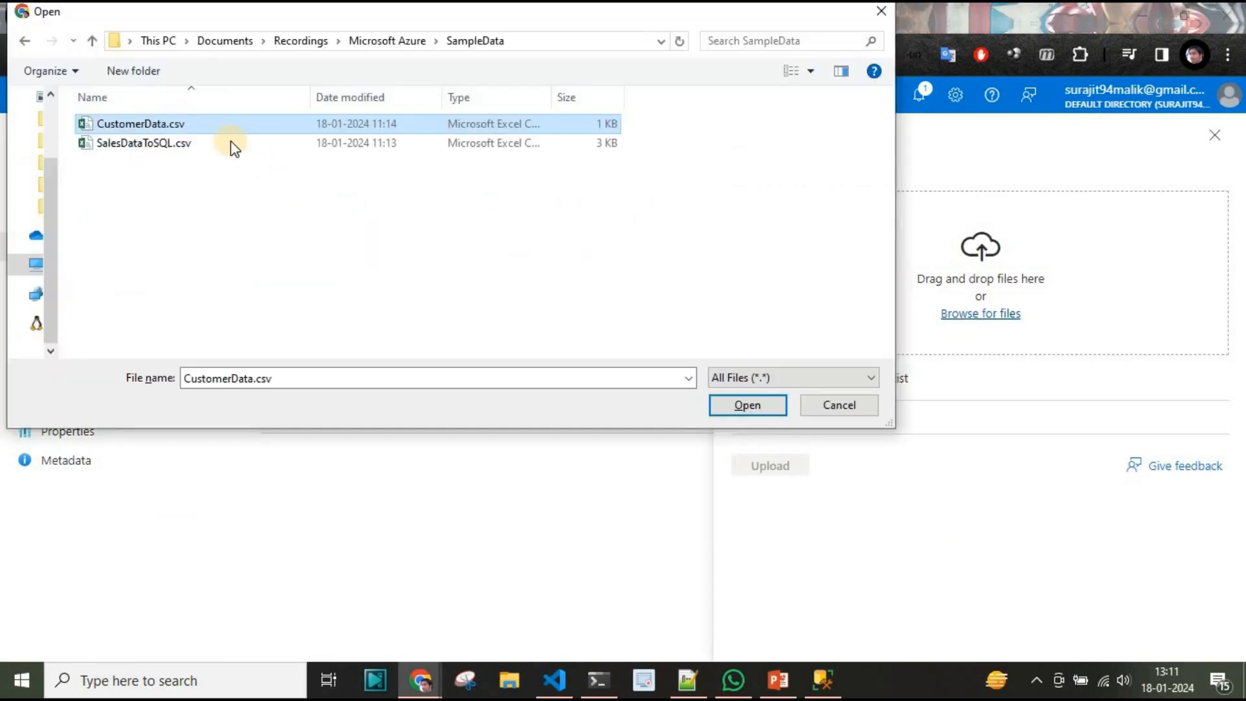
left_click(777, 406)
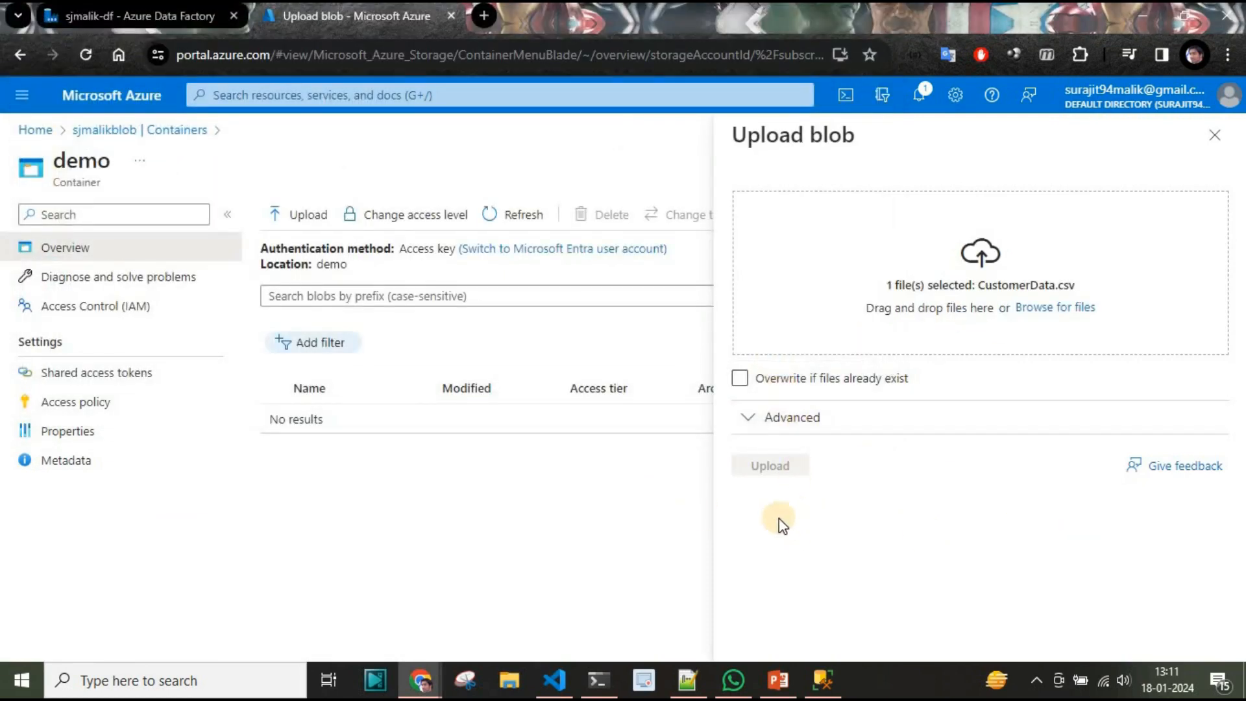
left_click(770, 465)
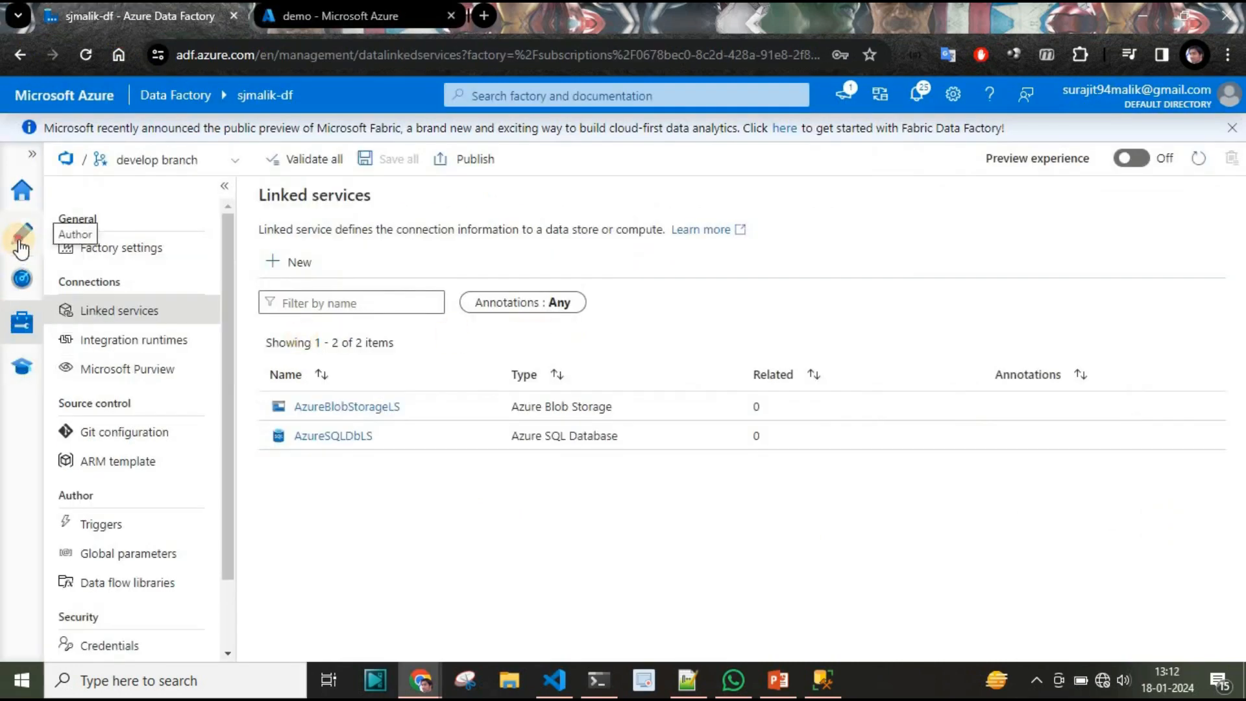
Step: Start a new Azure Blob Storage dataset in DelimitedText format
left_click(21, 244)
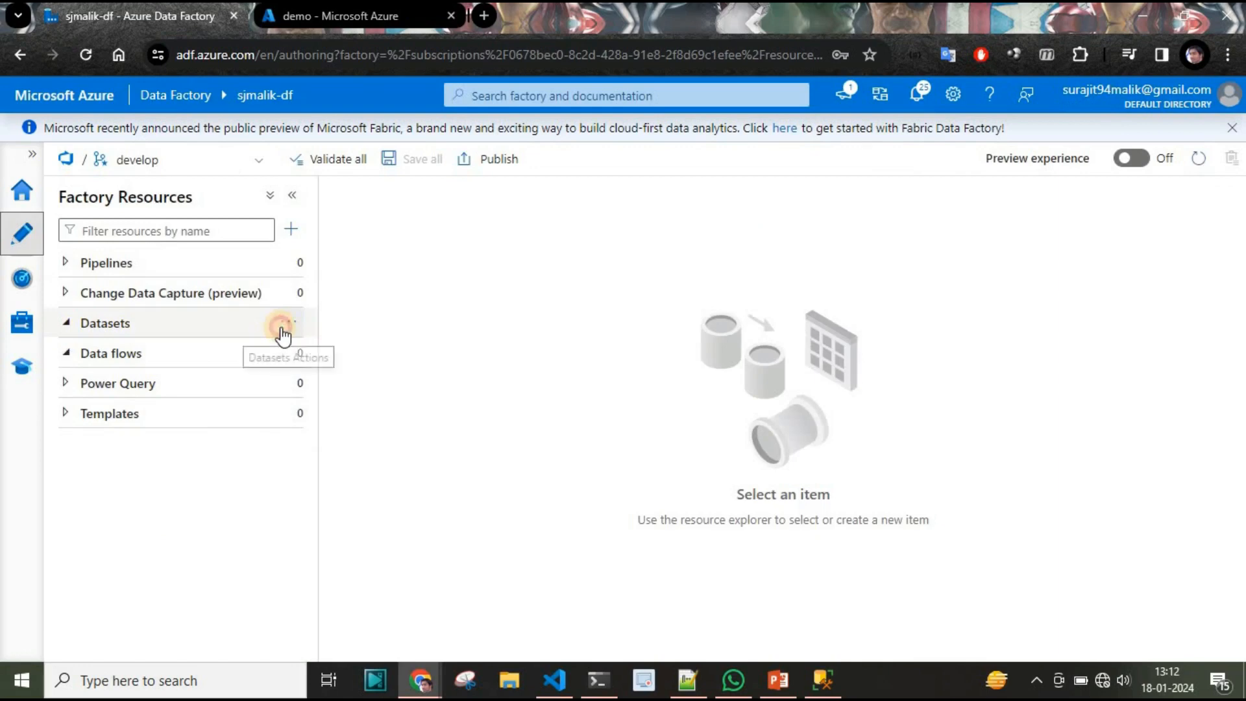
left_click(281, 330)
left_click(393, 356)
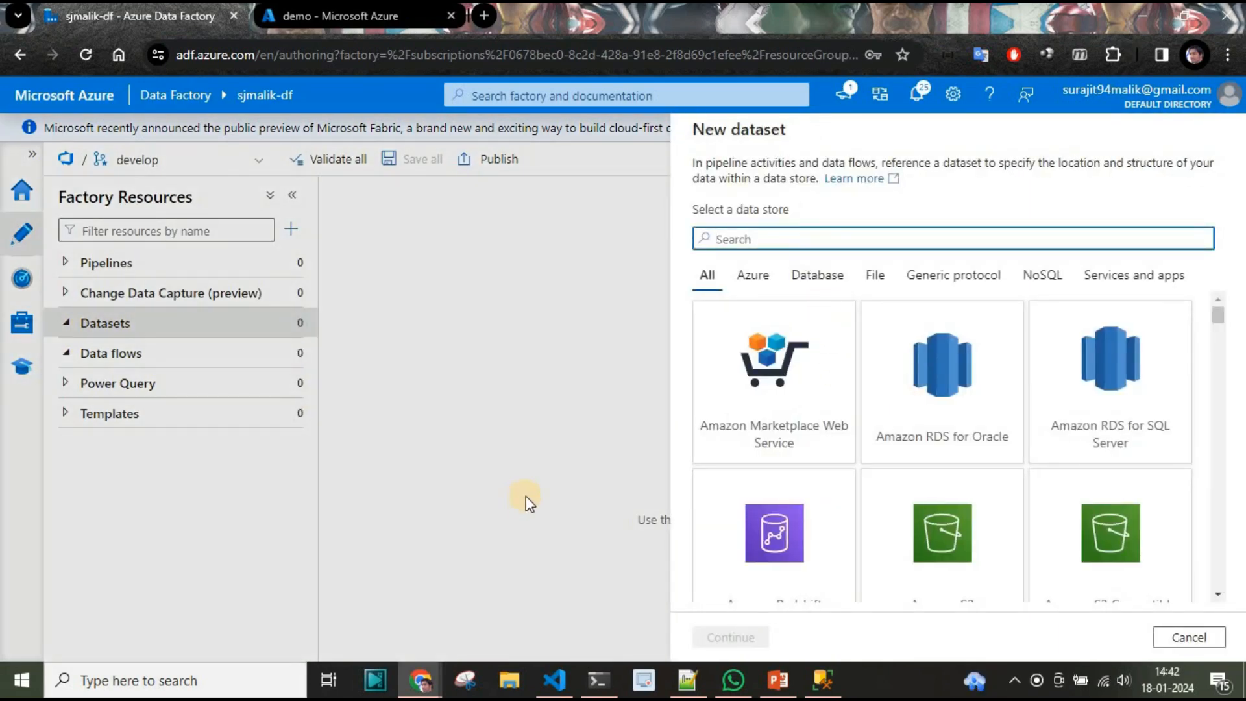
type("blob")
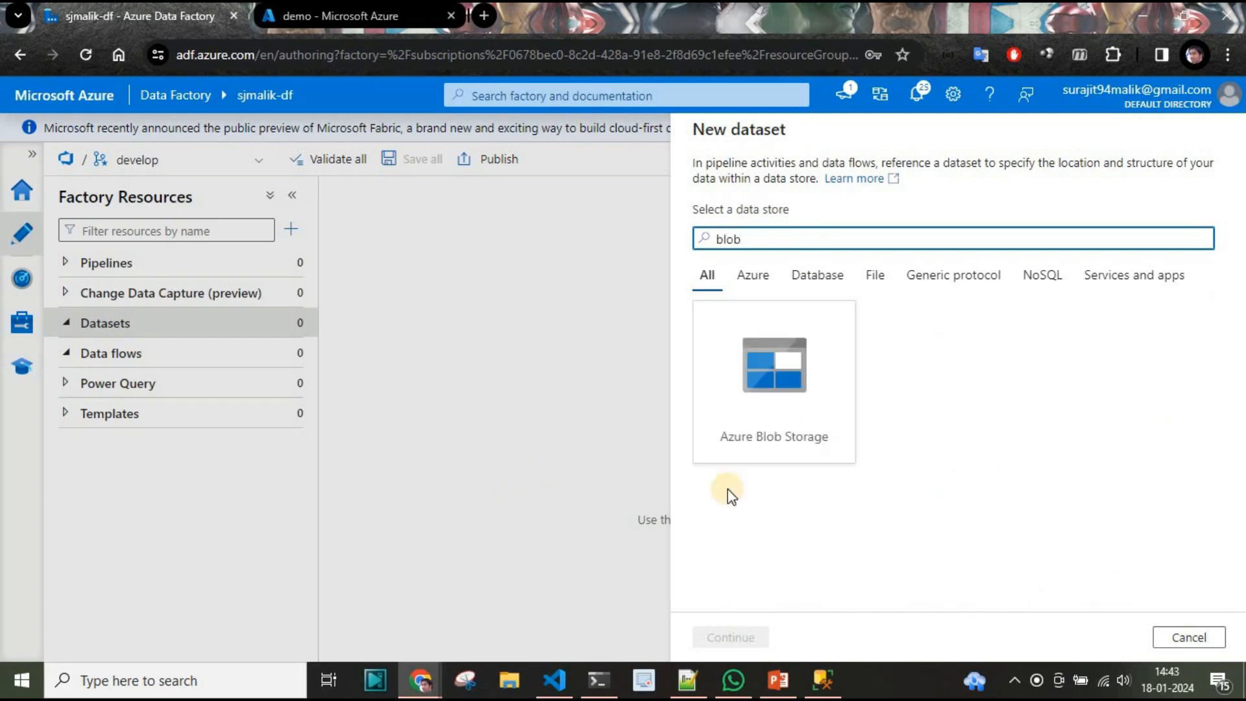
left_click(825, 396)
left_click(744, 639)
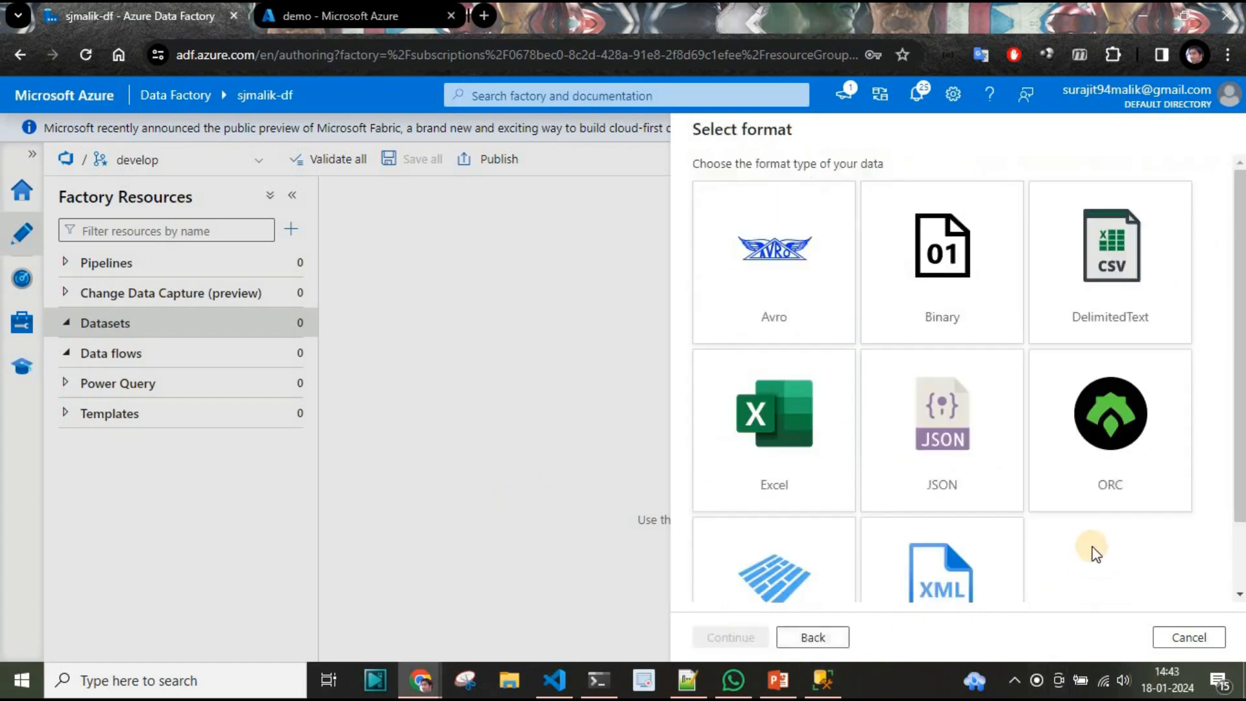
left_click(1133, 290)
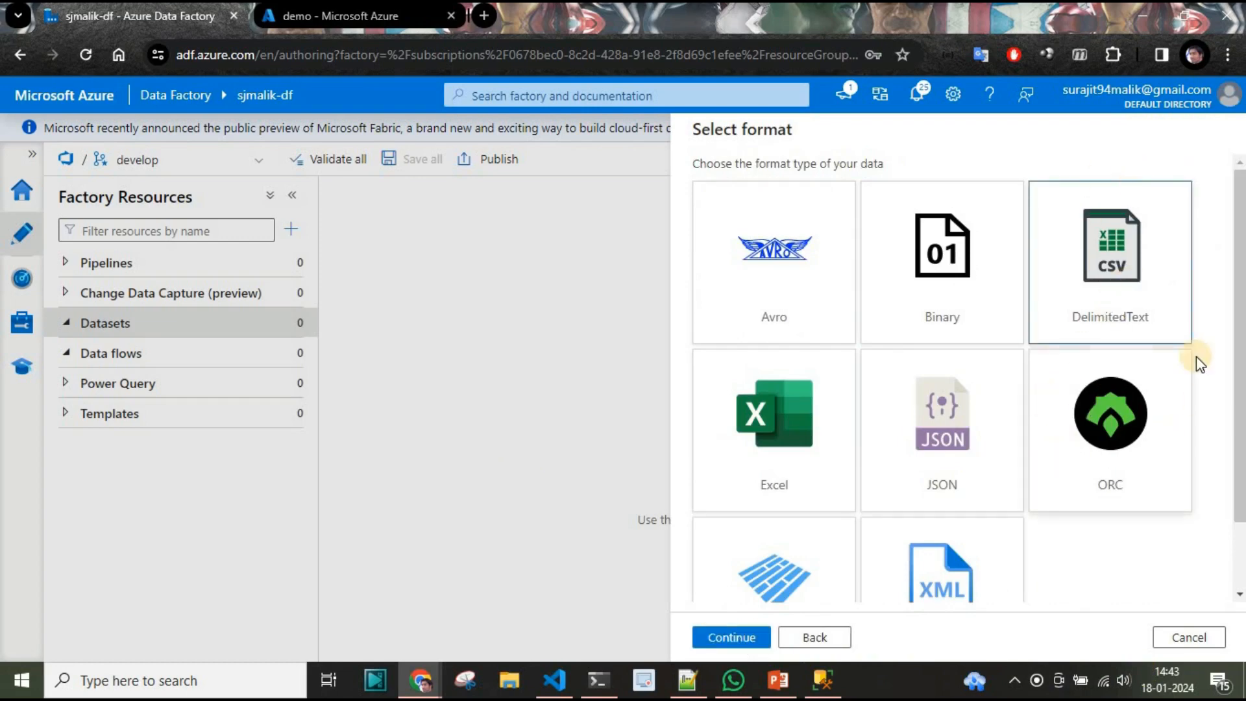
left_click(721, 637)
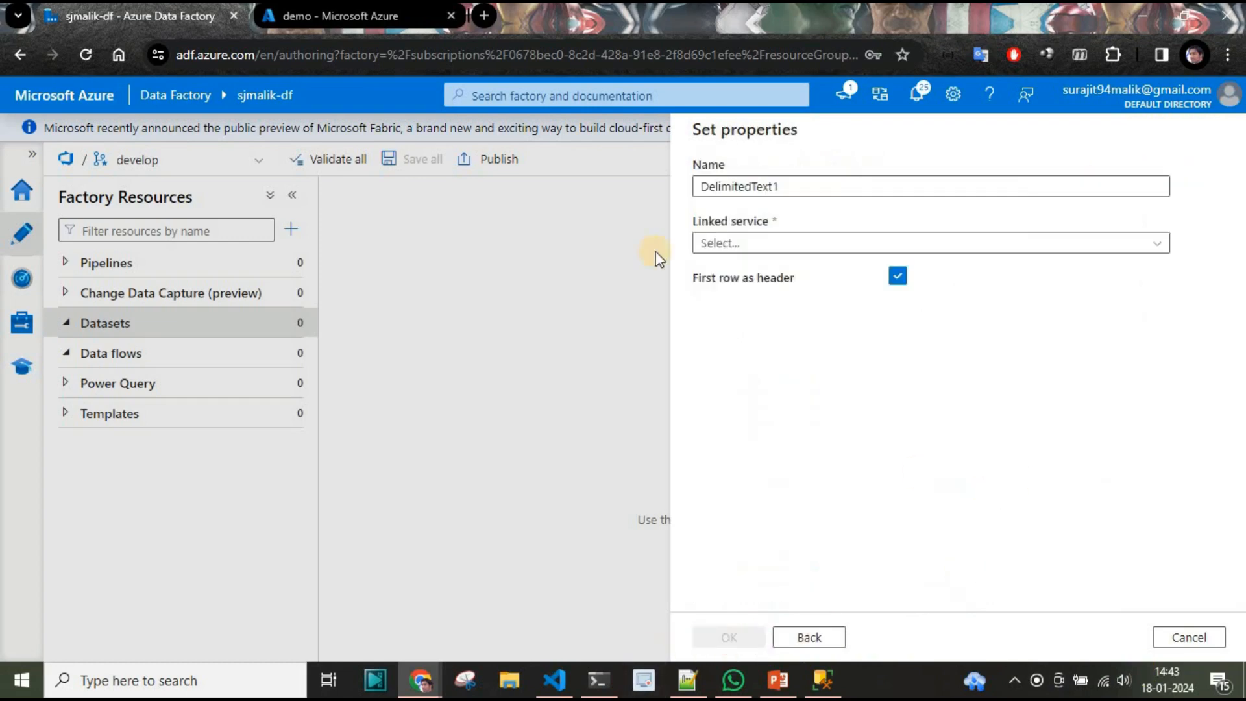
Step: Name the dataset BlobStorageDataset, link it to AzureBlobStorageLS, and create it
left_click_drag(807, 189, 668, 183)
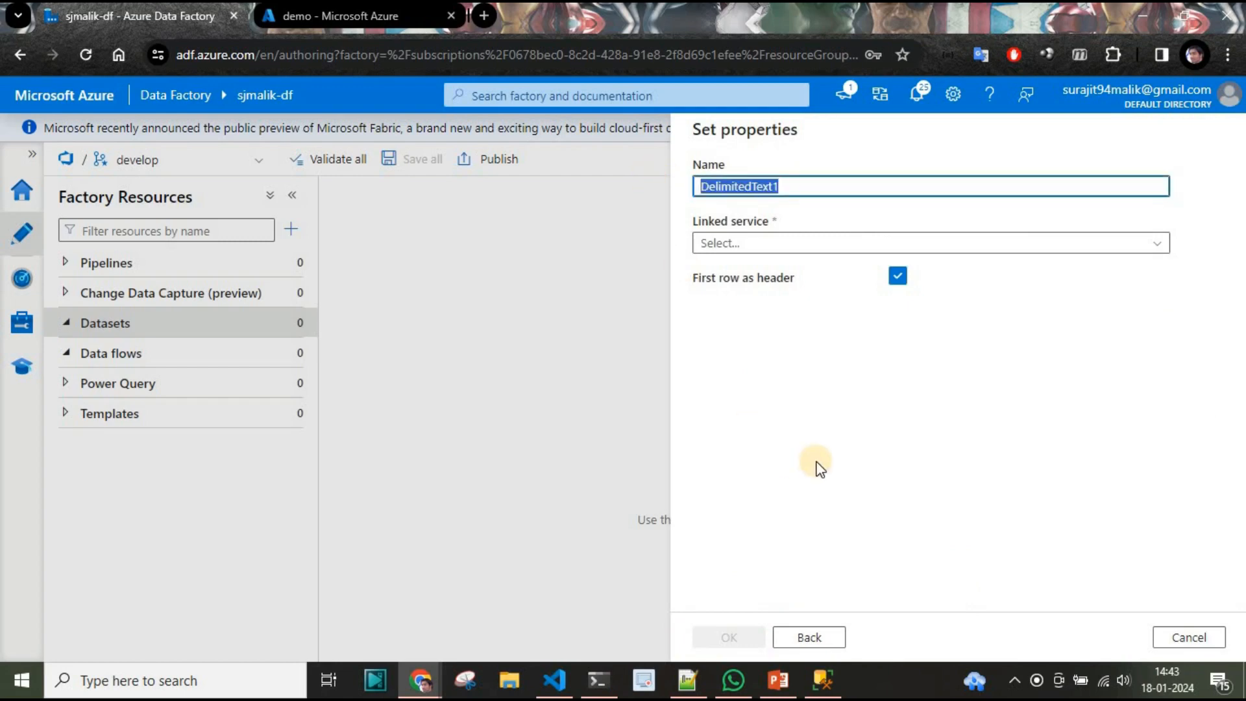
type("BlobStorageDataset")
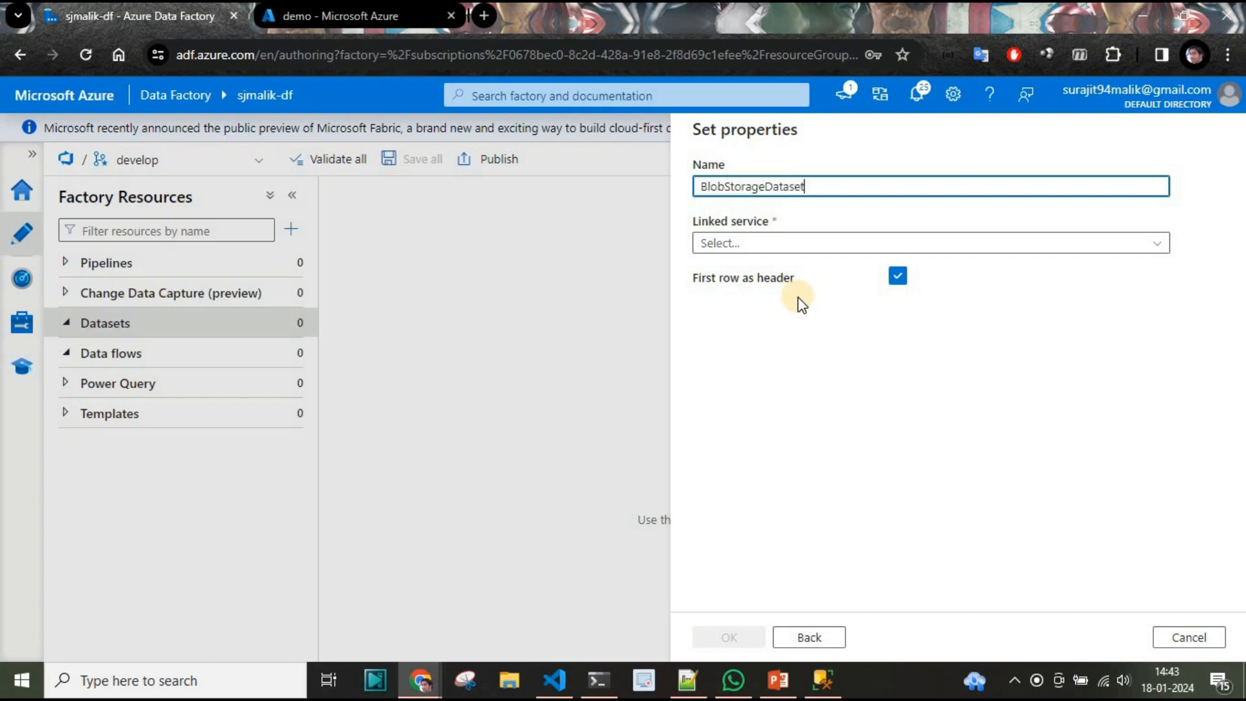
left_click(740, 244)
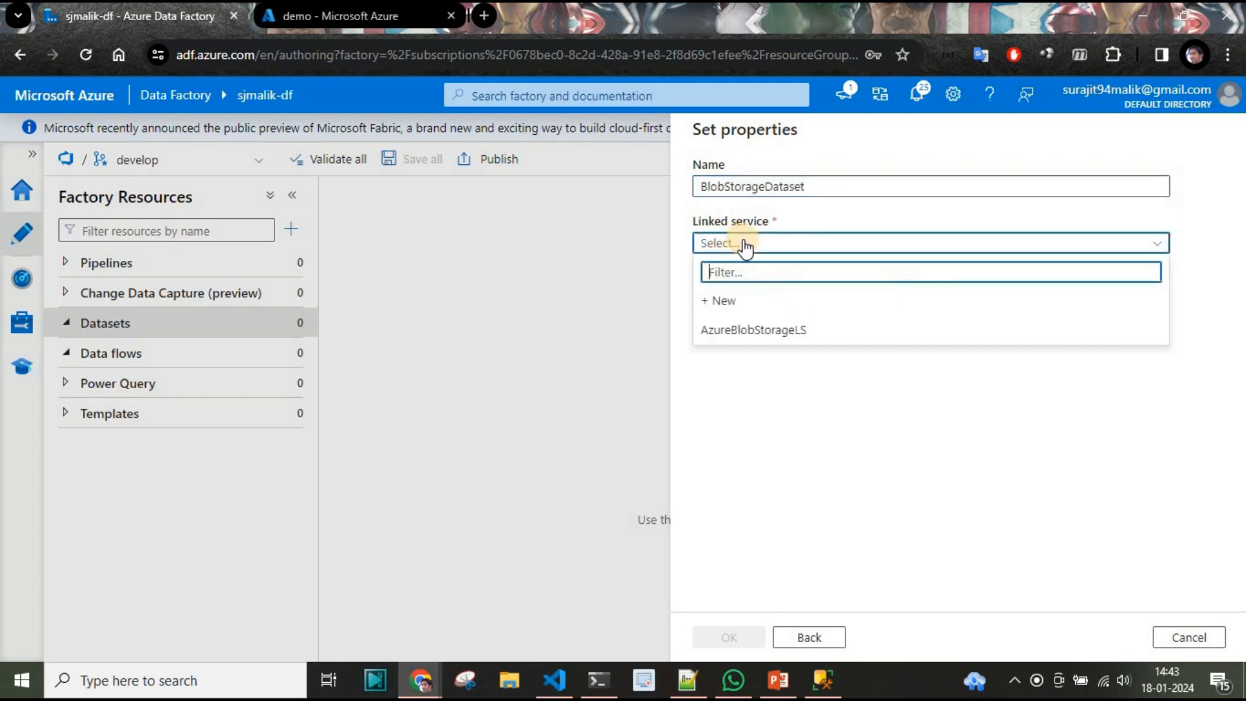
left_click(791, 334)
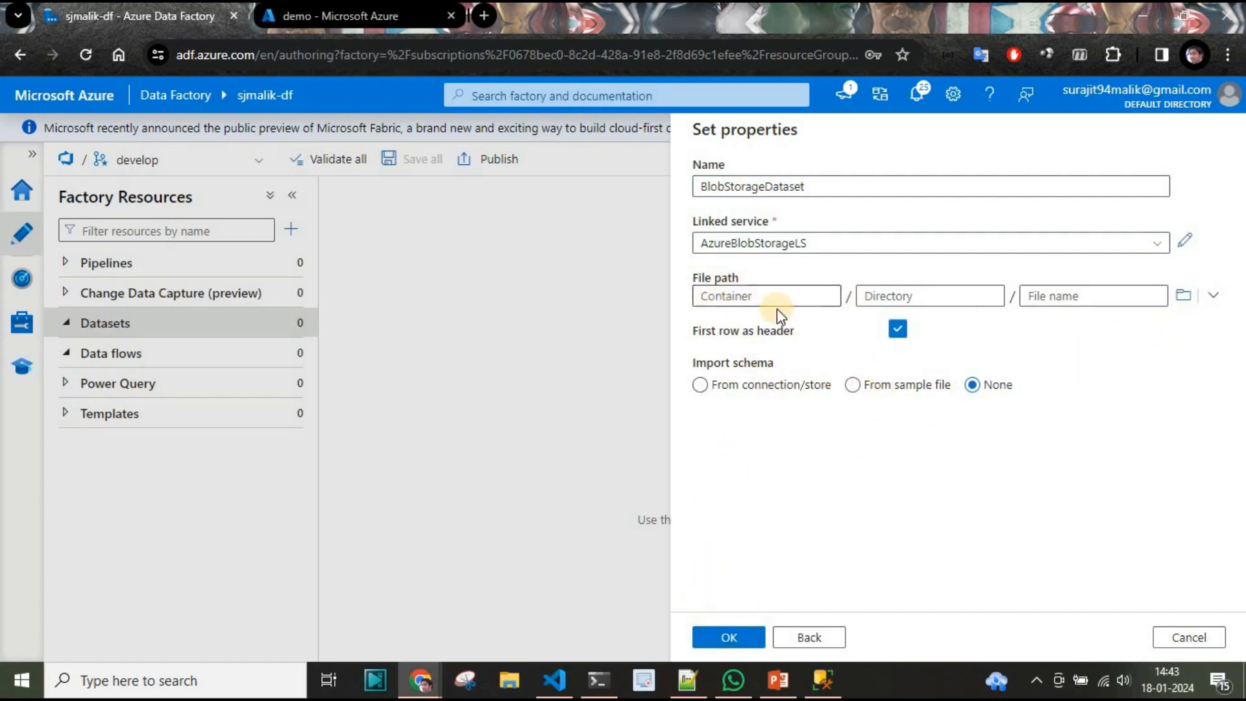
left_click(725, 639)
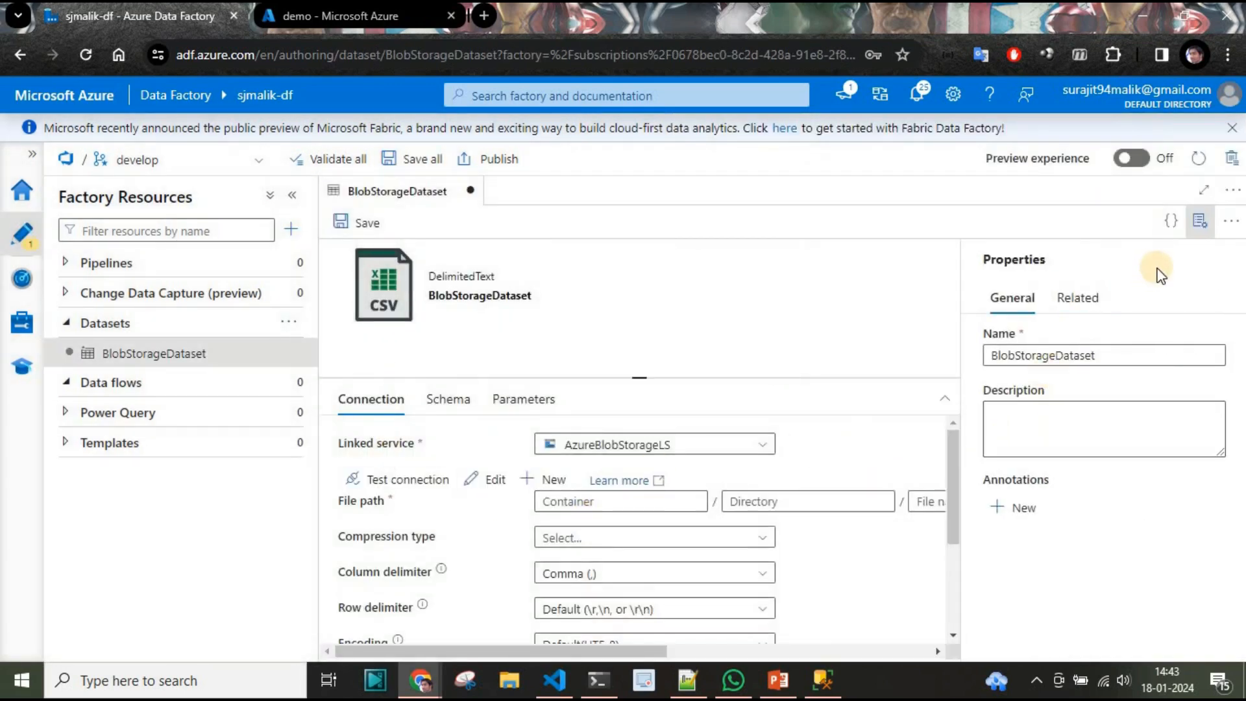
Step: Add two dataset parameters, FilePath and FileName
left_click(1198, 224)
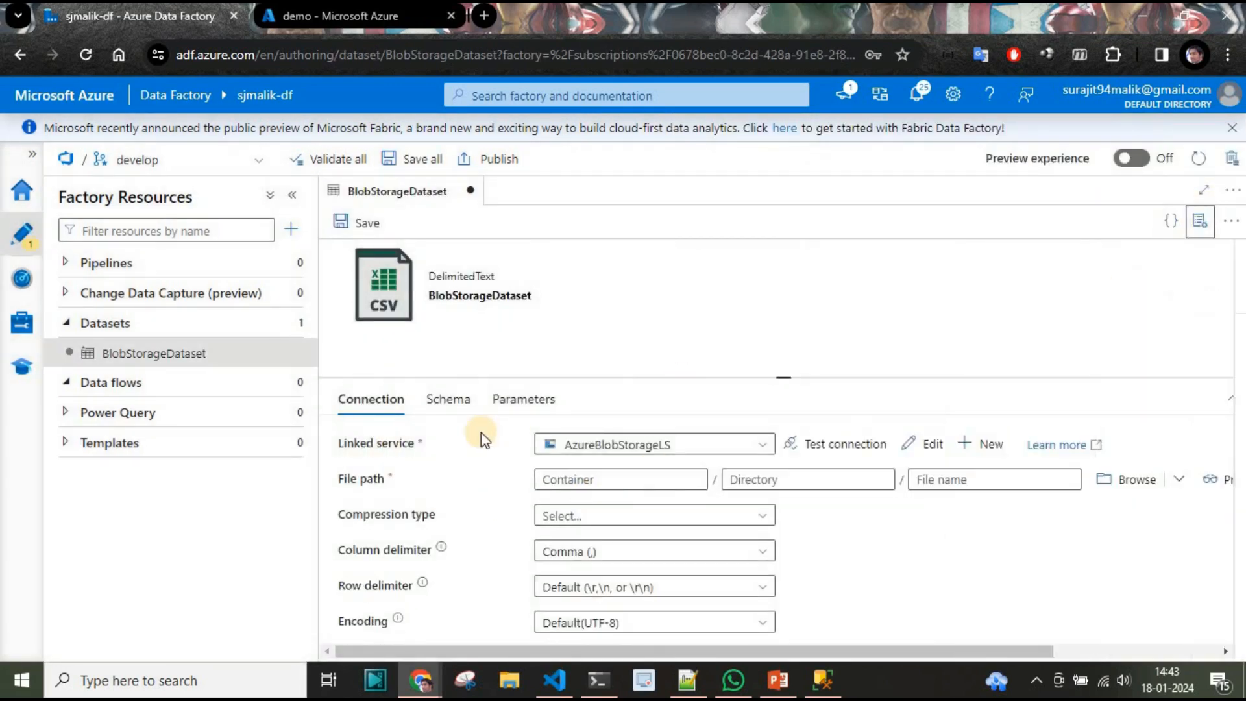
left_click(510, 398)
left_click(367, 449)
left_click(434, 514)
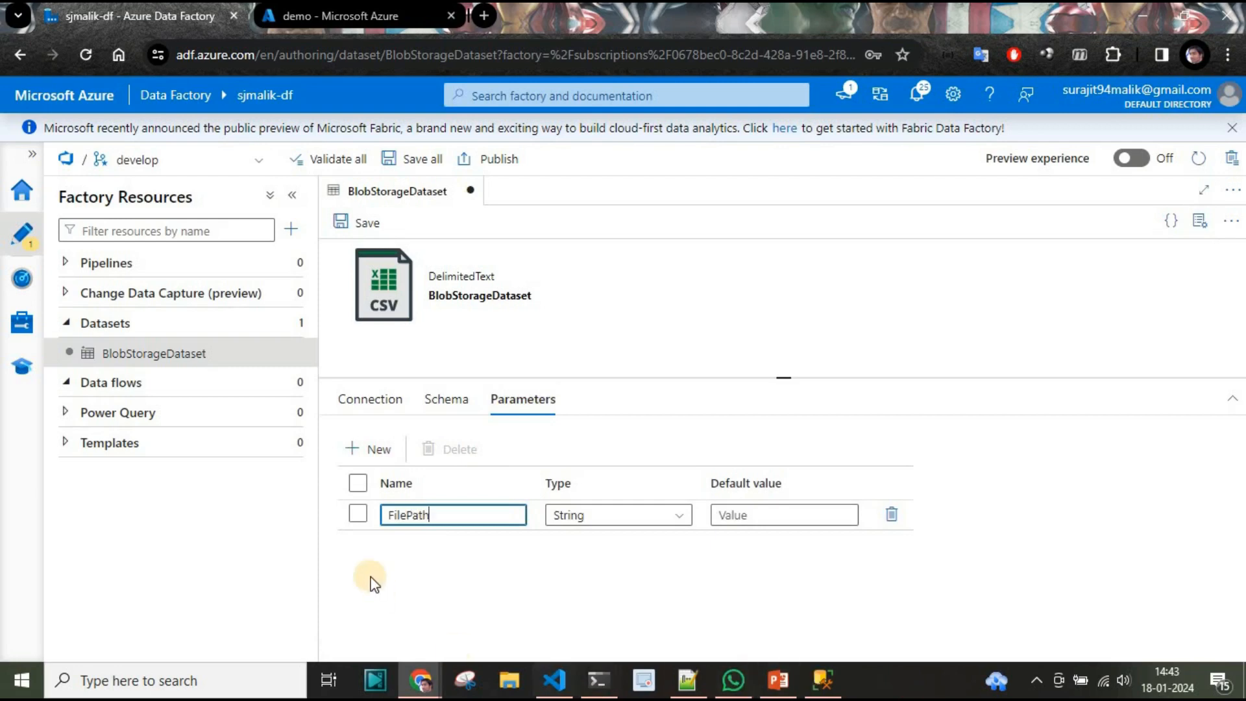
left_click(413, 557)
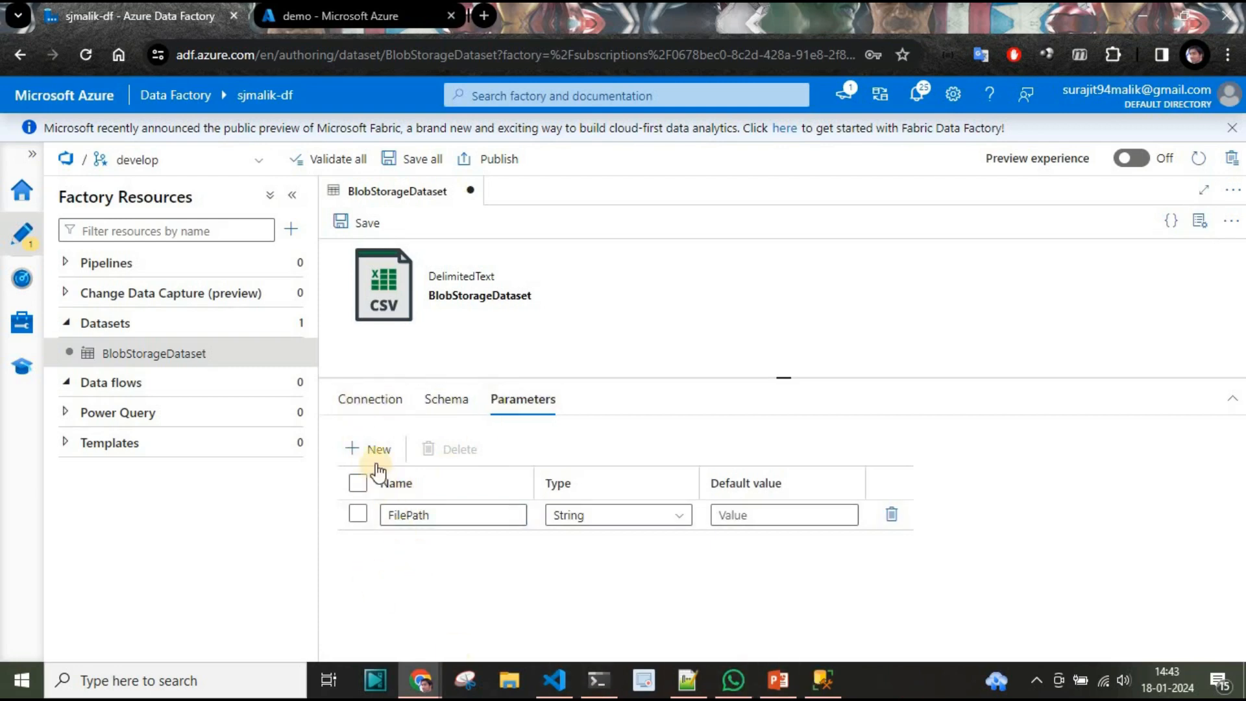
left_click(344, 451)
left_click(446, 547)
type("F")
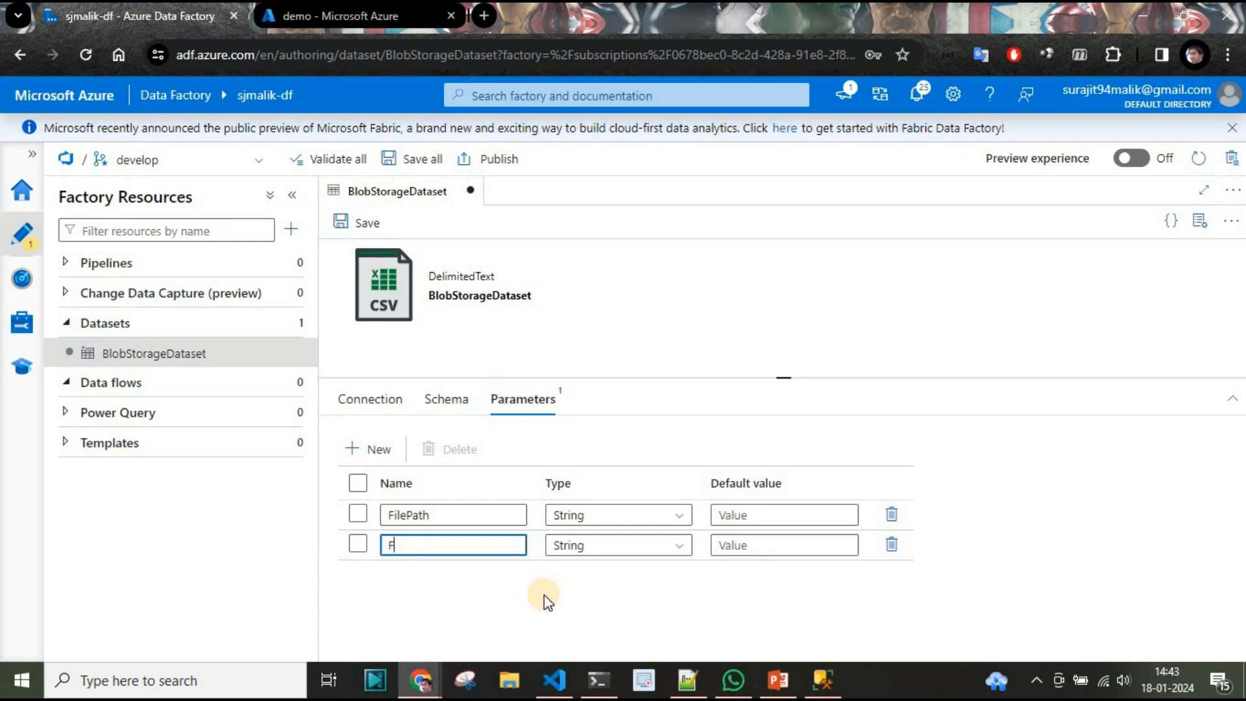
type("ileName")
left_click(544, 594)
left_click(346, 405)
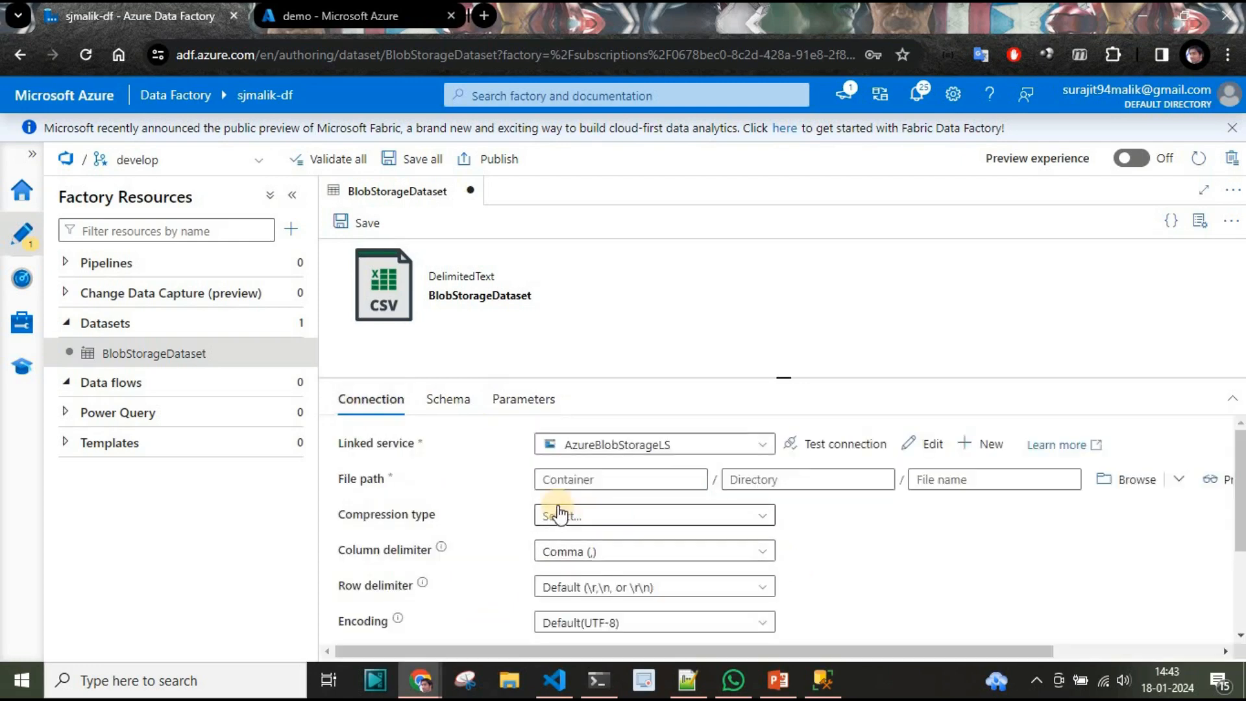
left_click(575, 483)
left_click(571, 503)
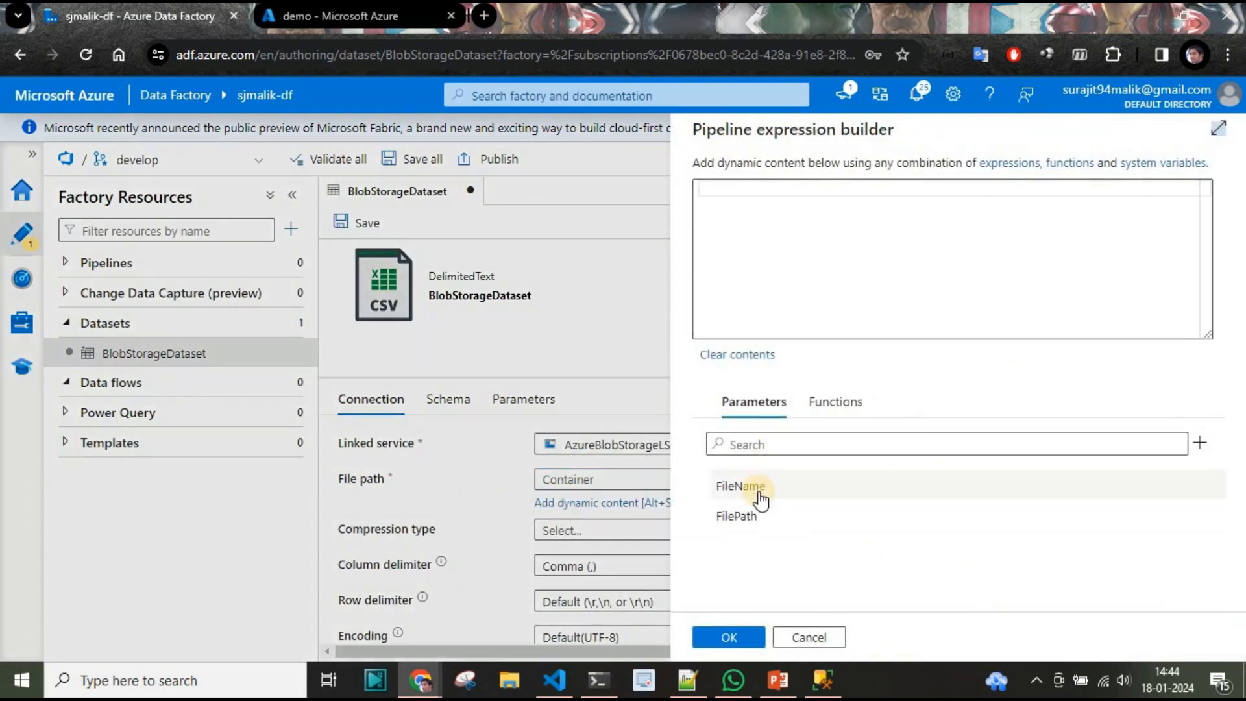
left_click(746, 517)
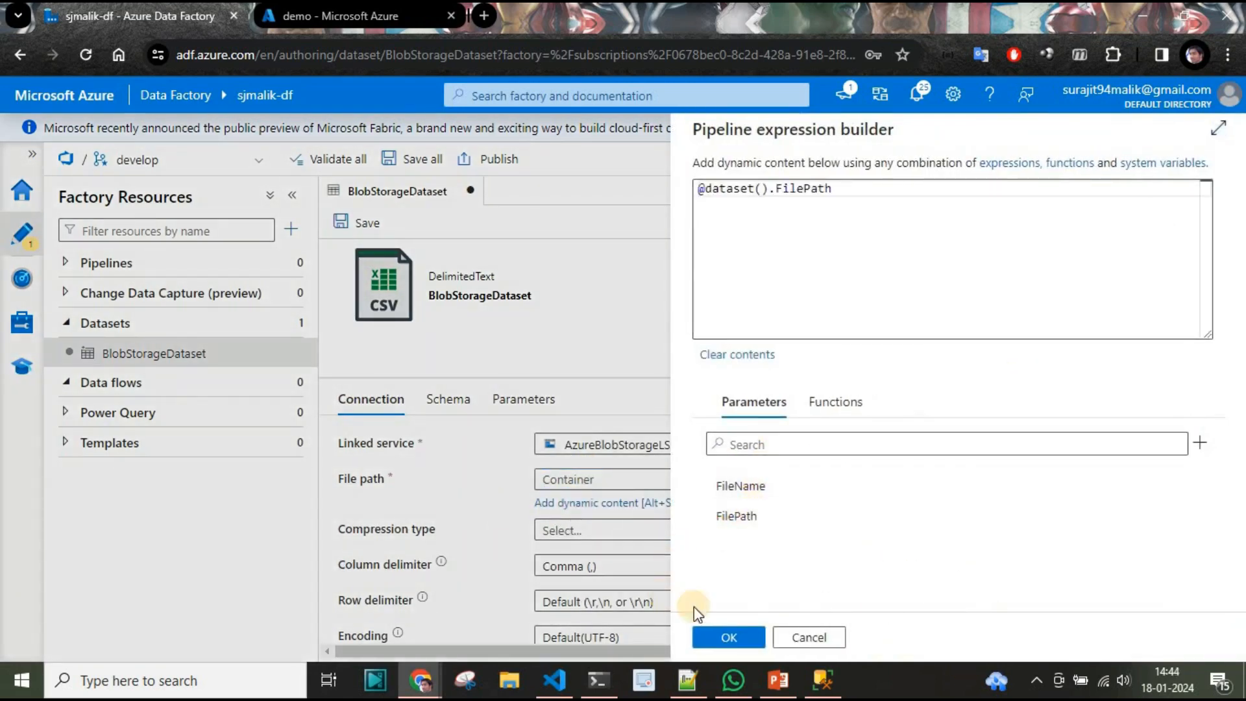
left_click(728, 637)
left_click(1103, 479)
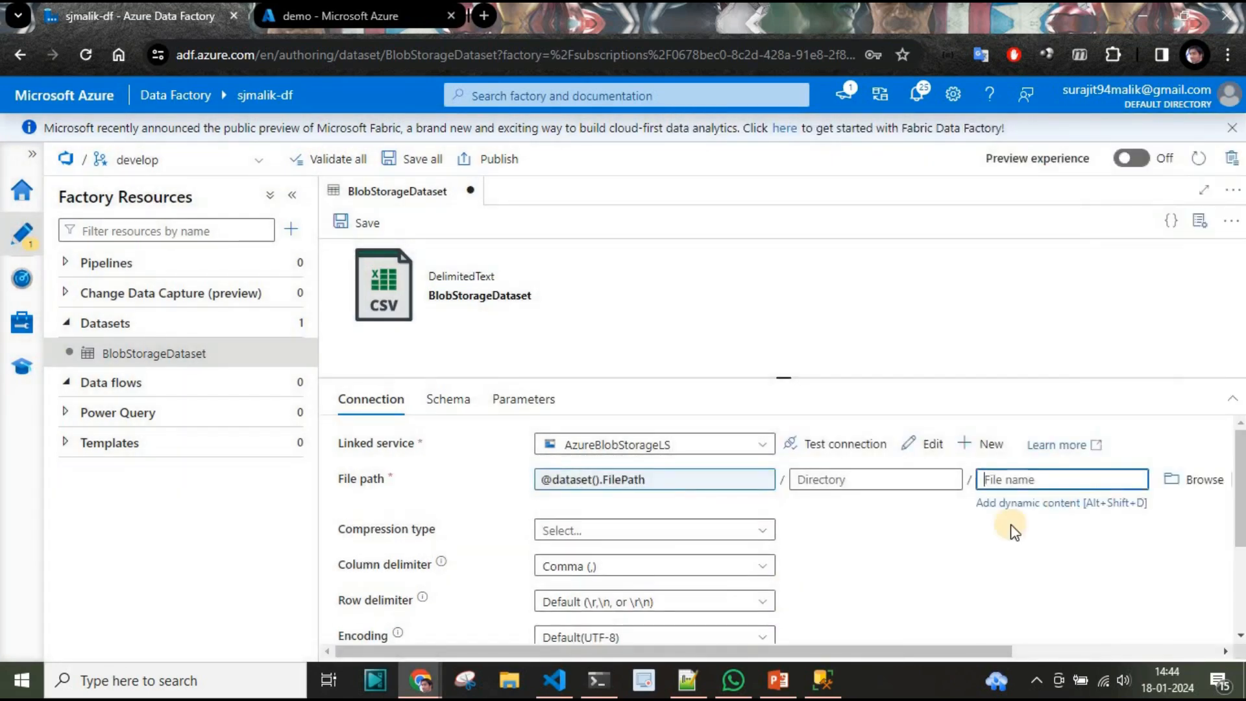
left_click(1074, 503)
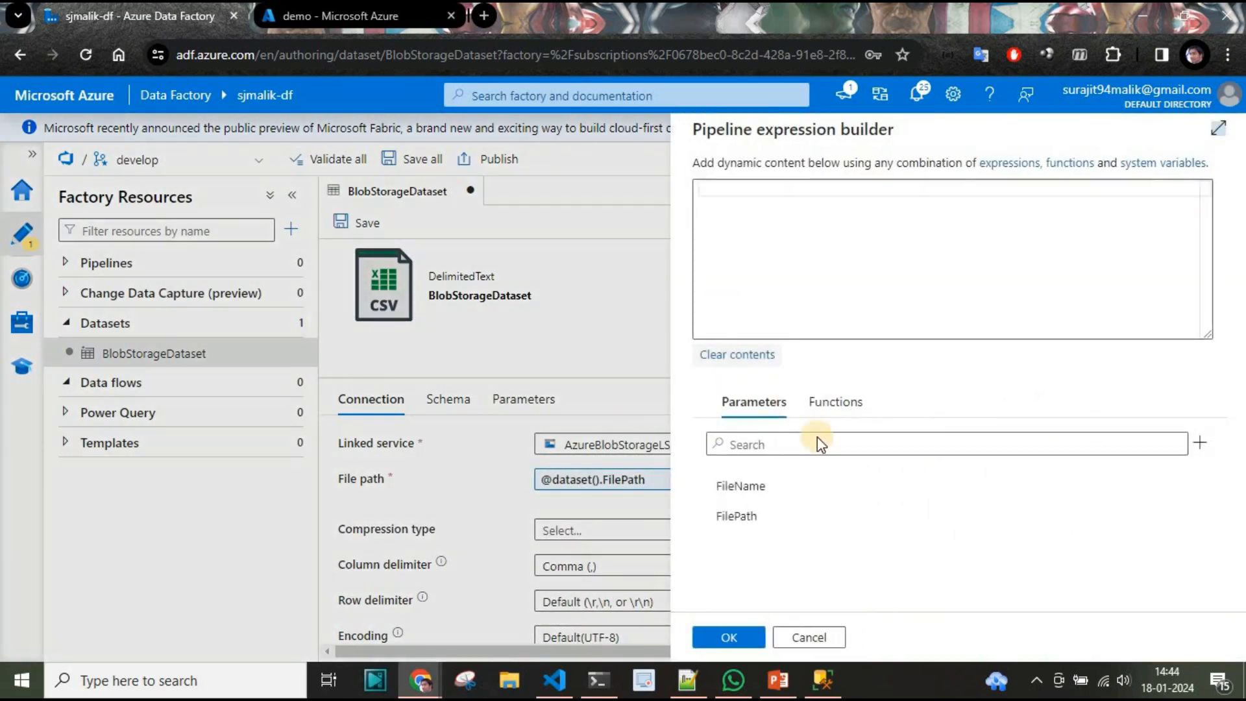
left_click(740, 487)
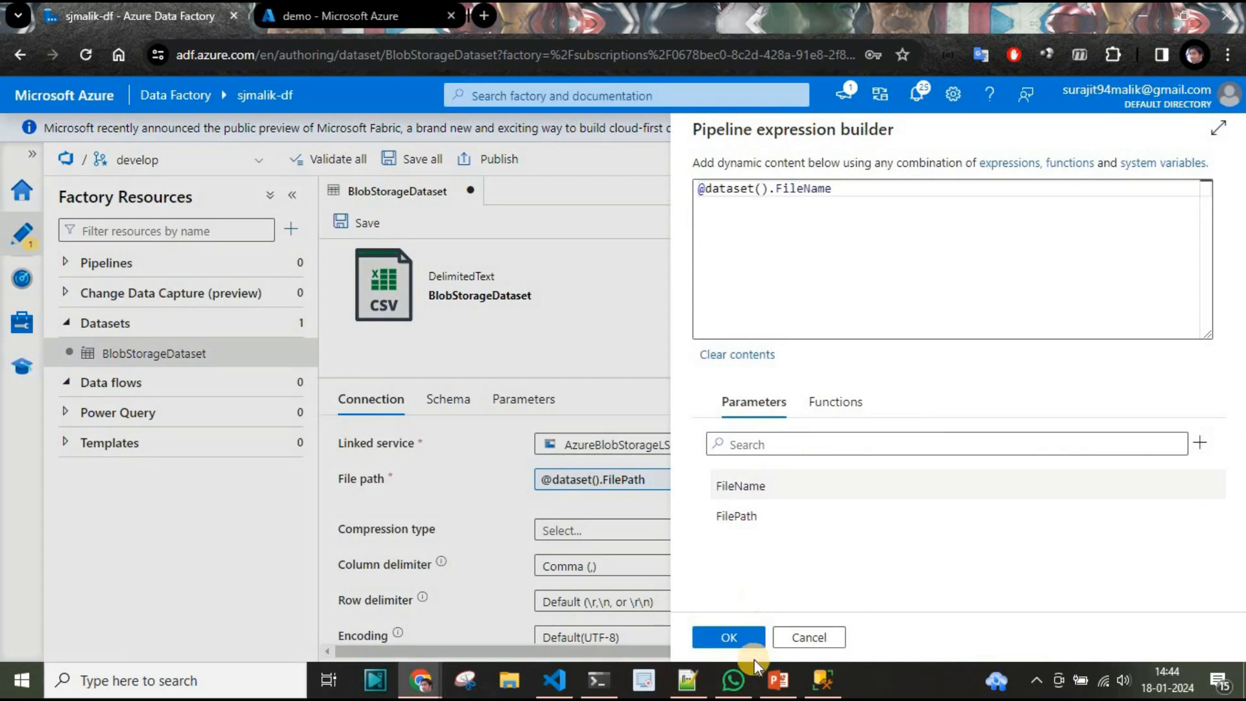
left_click(727, 633)
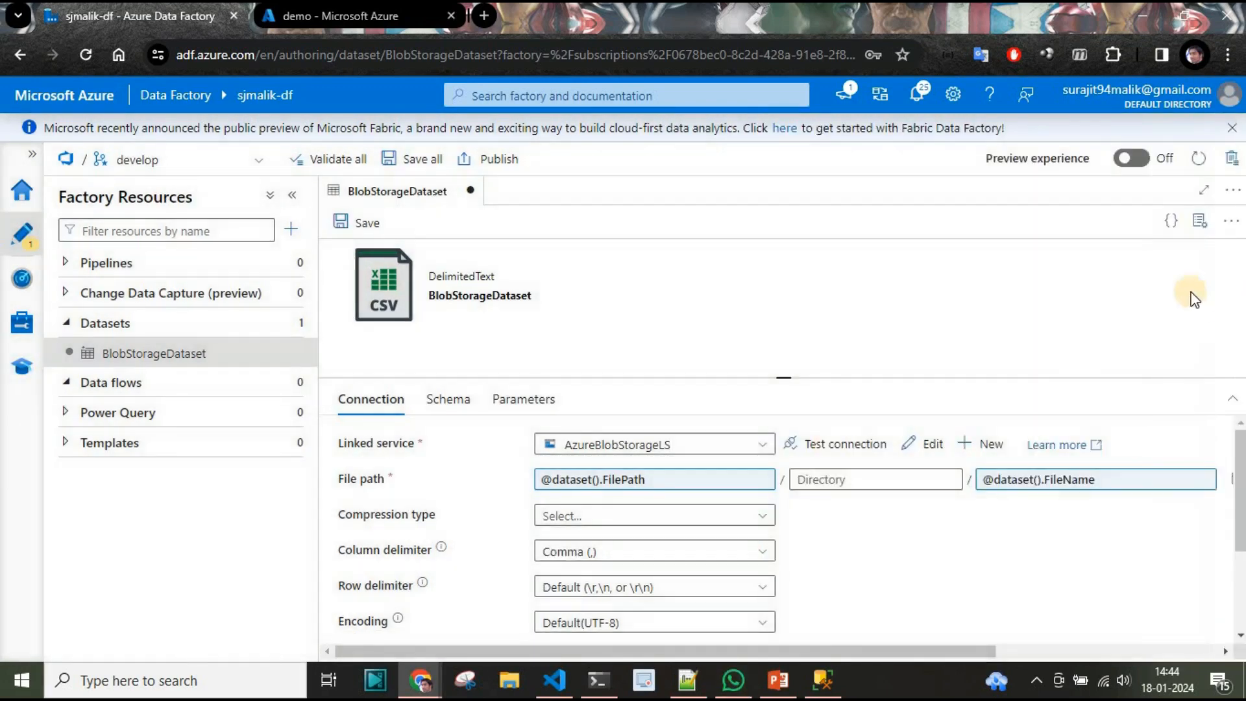
Step: Save BlobStorageDataset with the default comment and glance at the sample CustomerData.csv
left_click(354, 230)
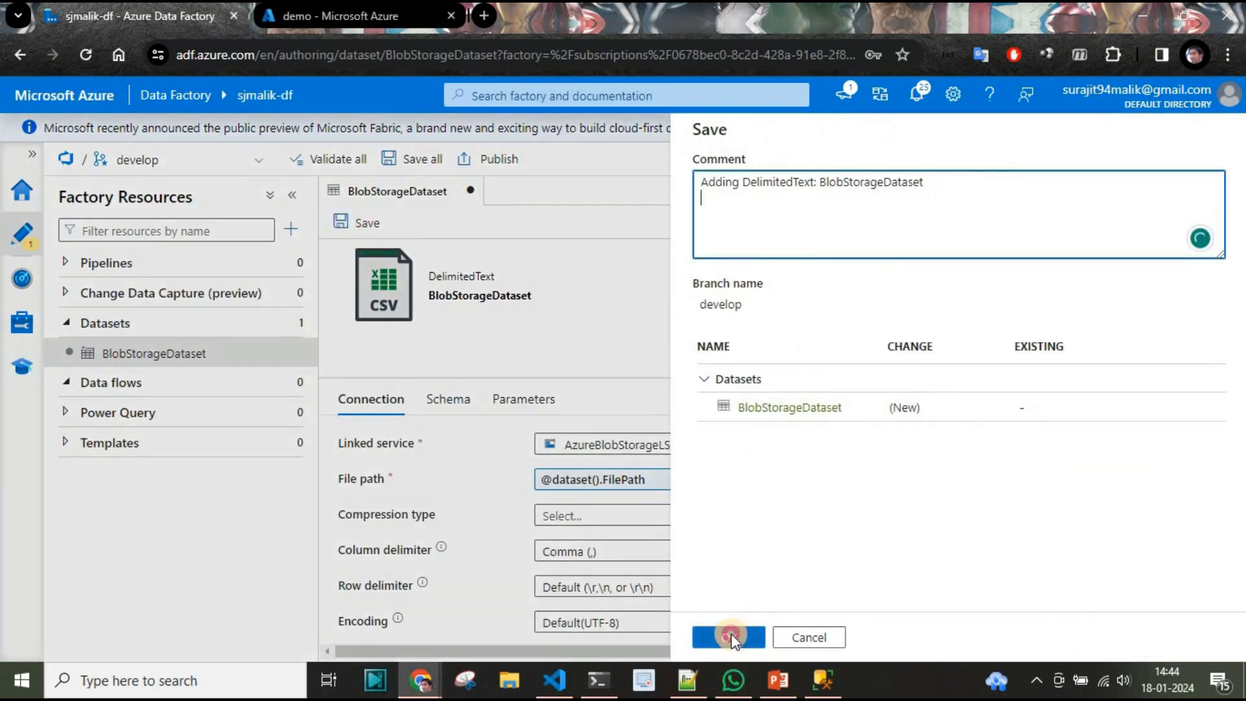
left_click(730, 636)
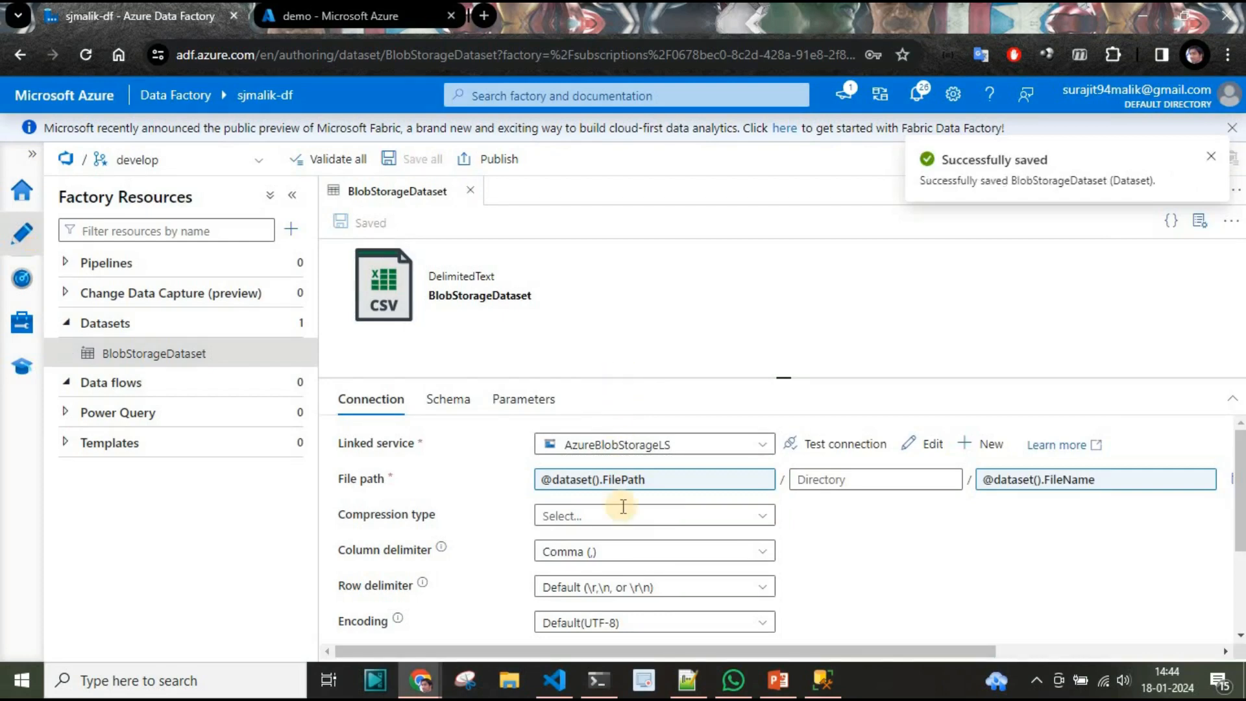
scroll(643, 552, "down", 2)
scroll(643, 545, "up", 2)
left_click(554, 680)
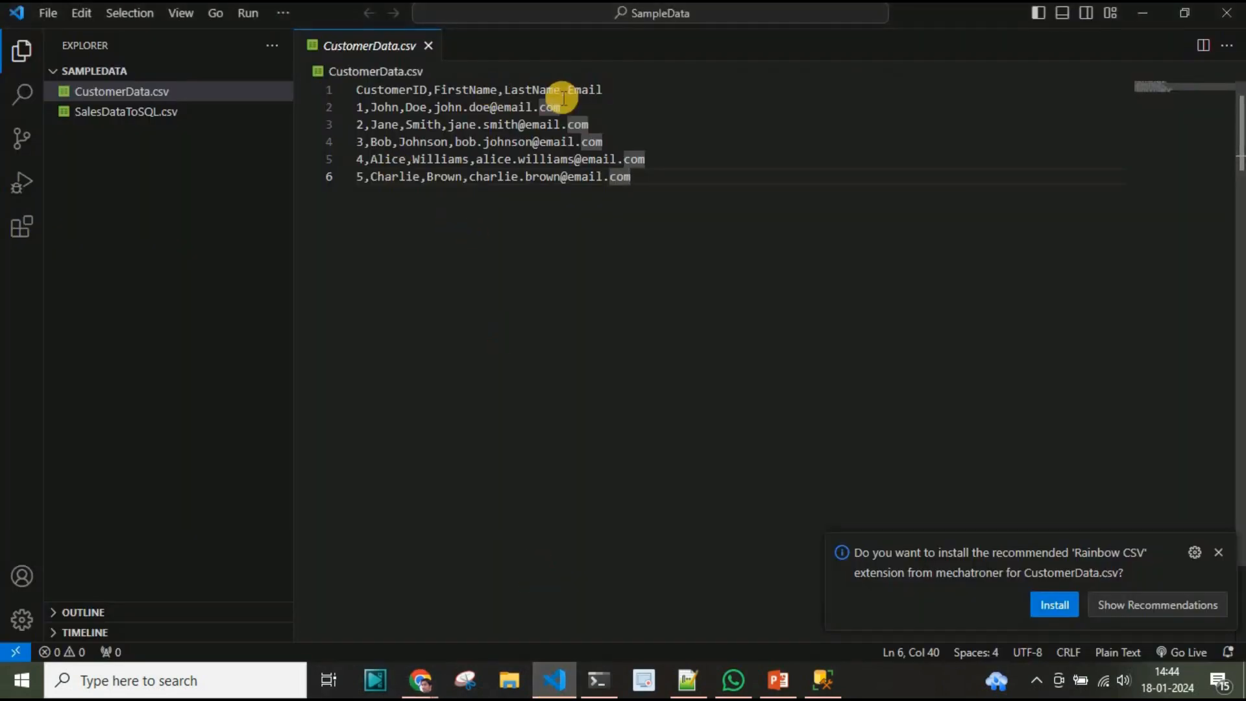
key("alt+Tab")
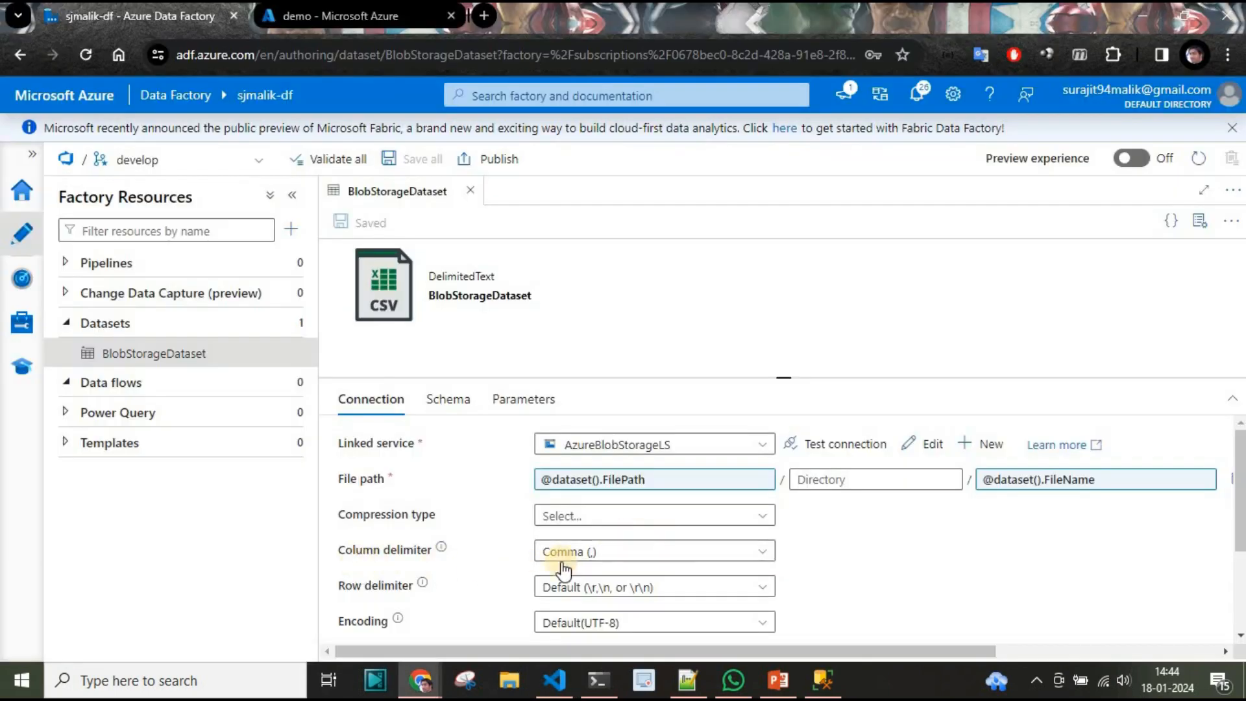
scroll(853, 556, "down", 3)
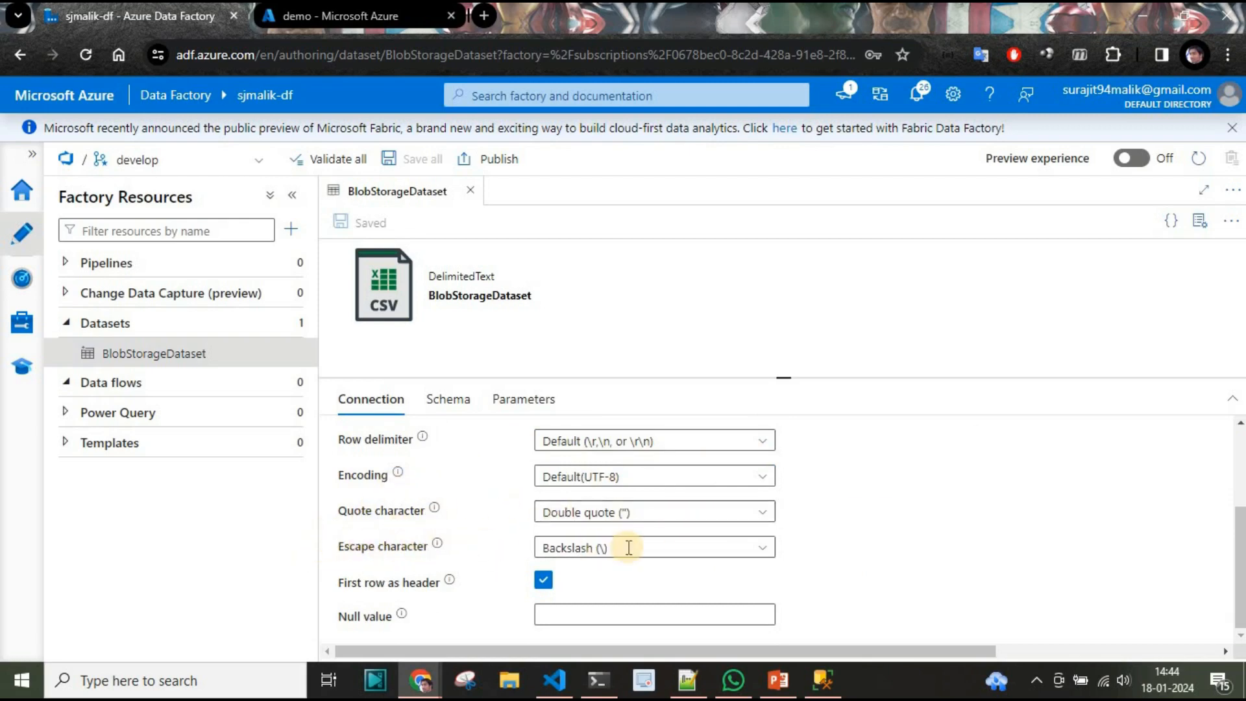
scroll(892, 549, "up", 3)
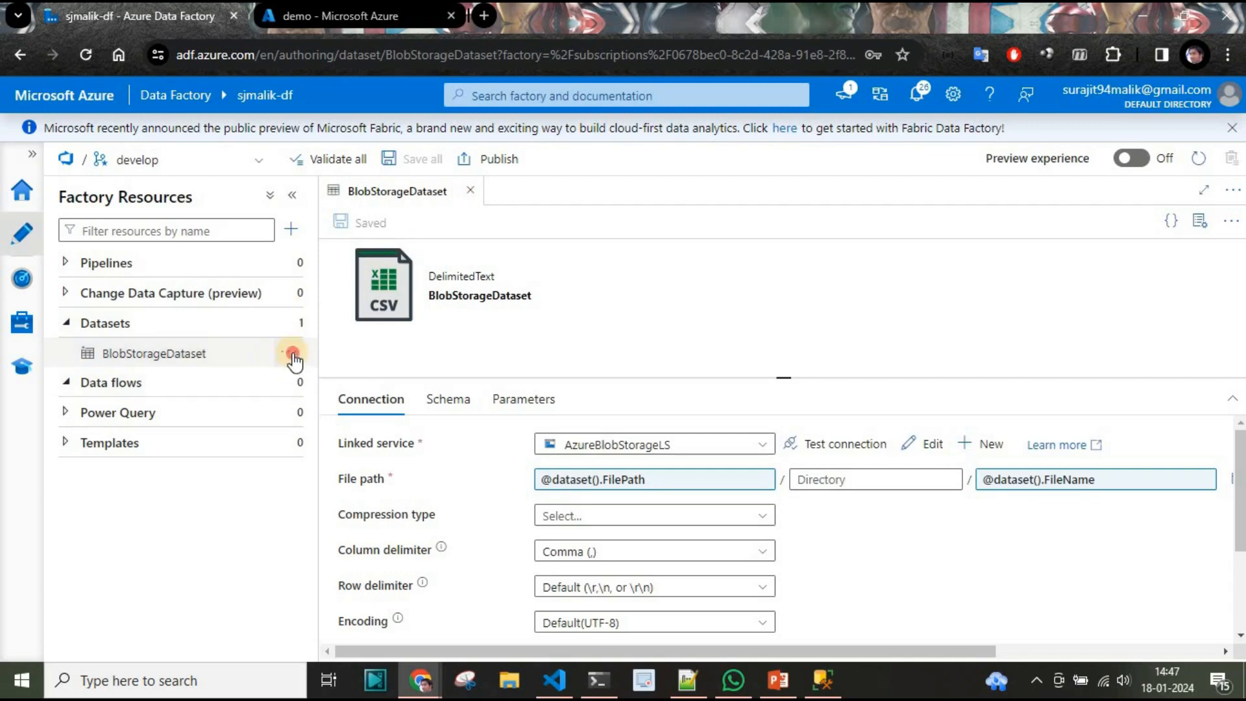
Step: Start a new dataset using the Azure SQL Database data store
left_click(292, 354)
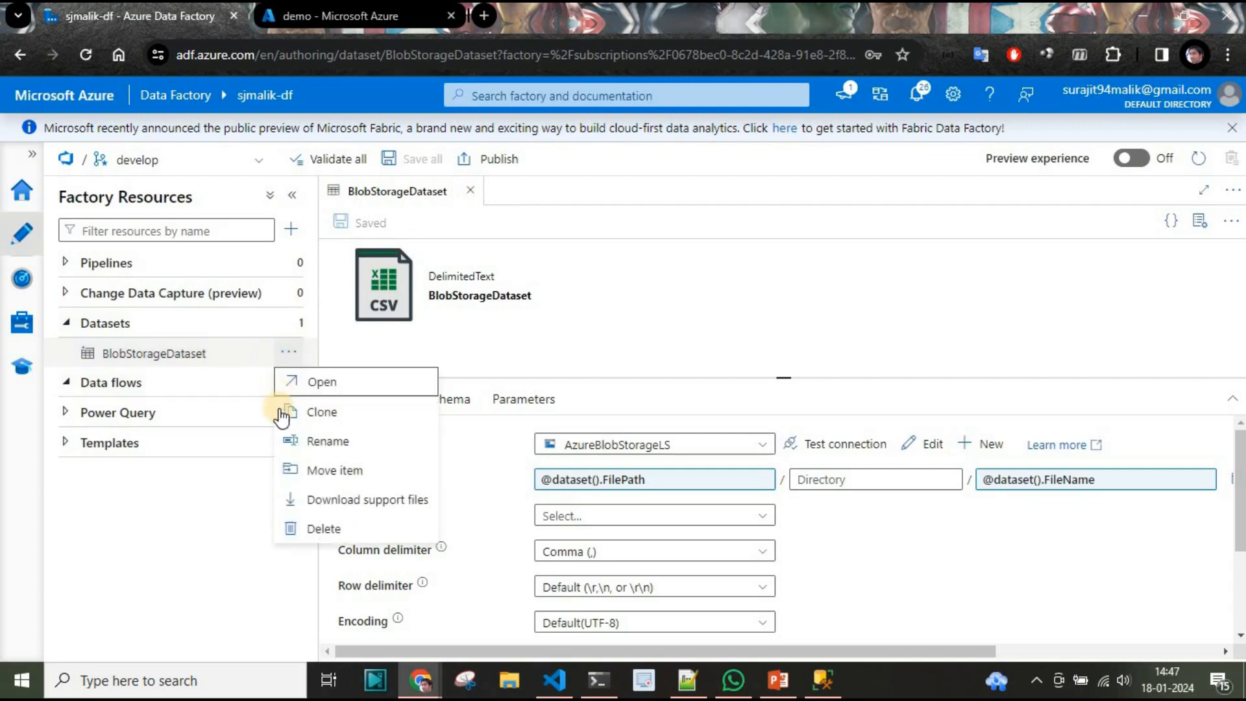
left_click(519, 306)
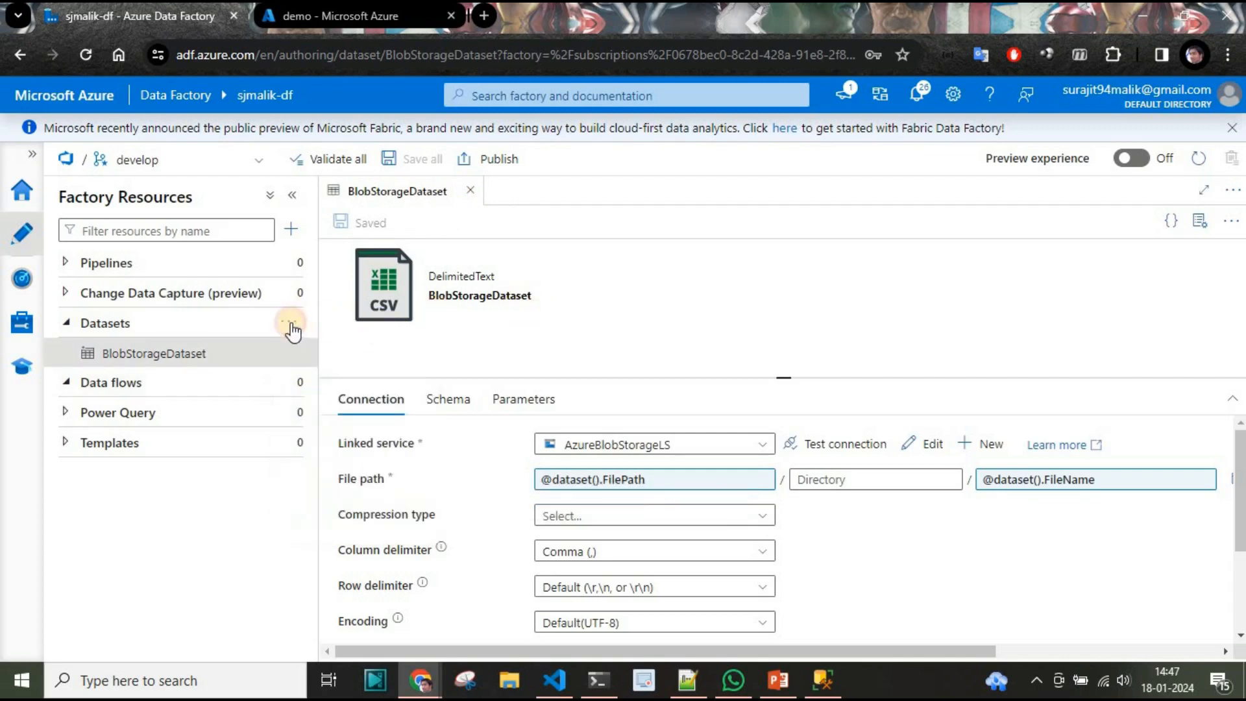
left_click(288, 324)
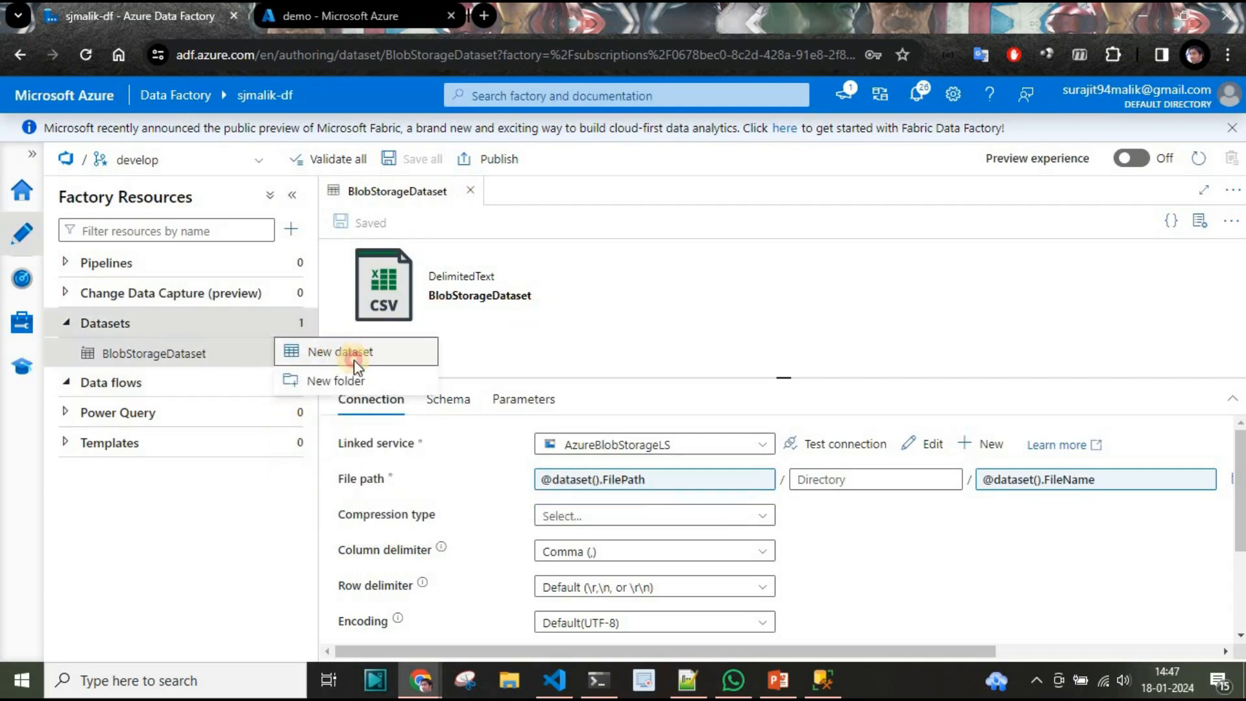
left_click(354, 358)
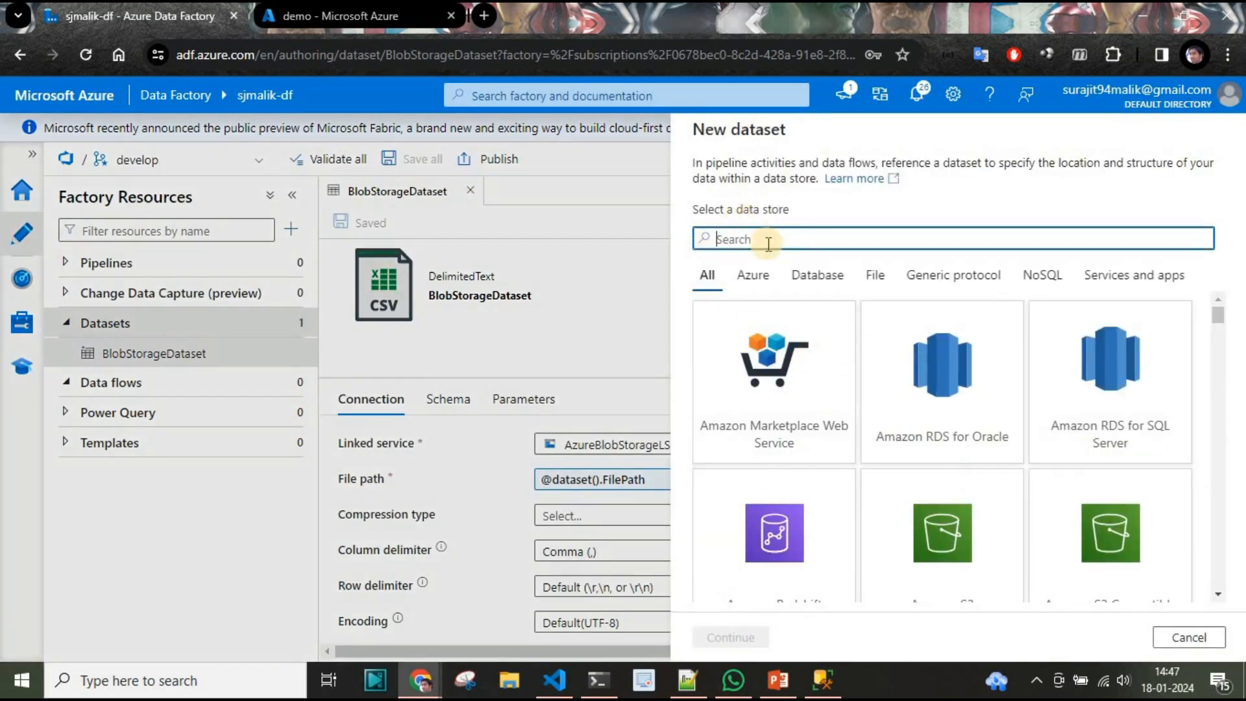
type("SQL")
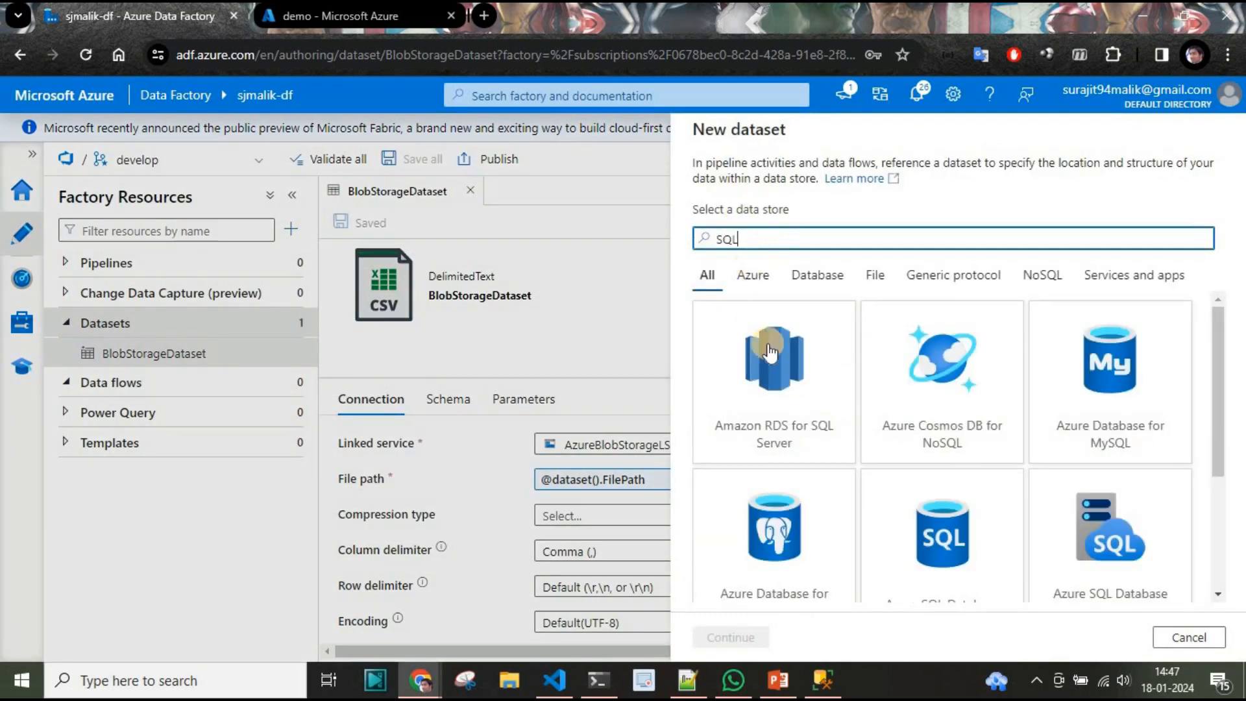
scroll(1029, 467, "down", 2)
left_click(928, 407)
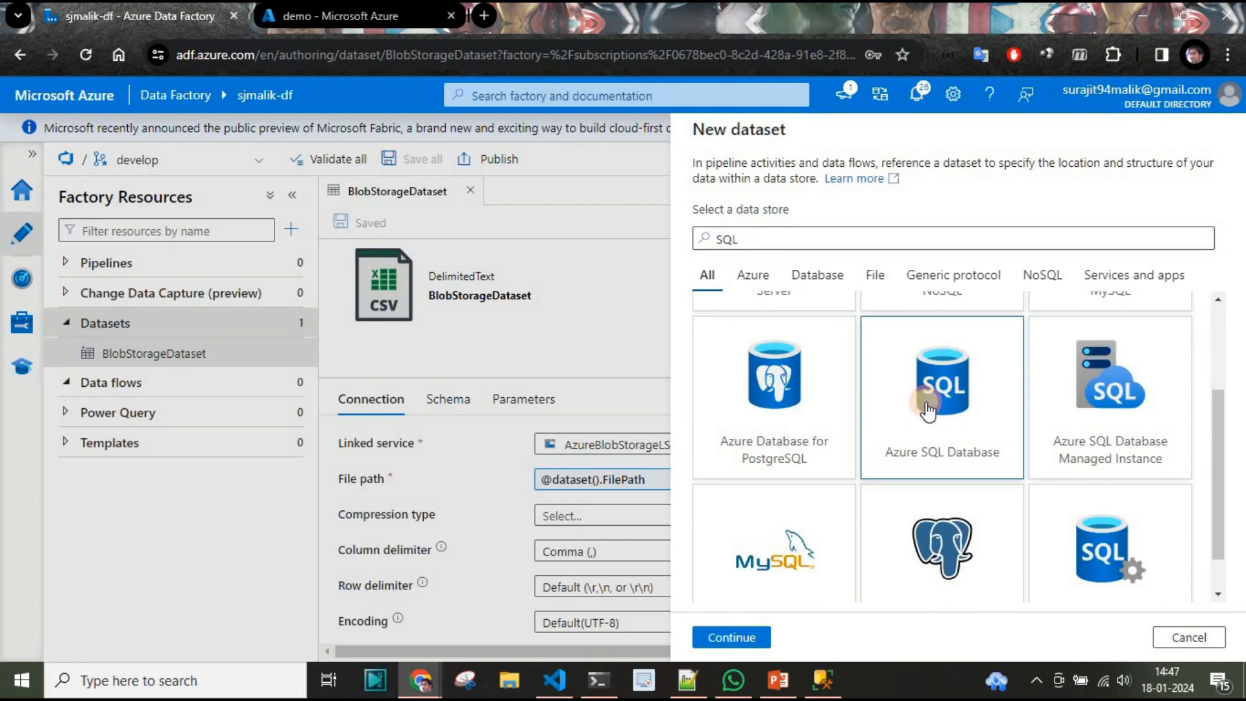
left_click(732, 638)
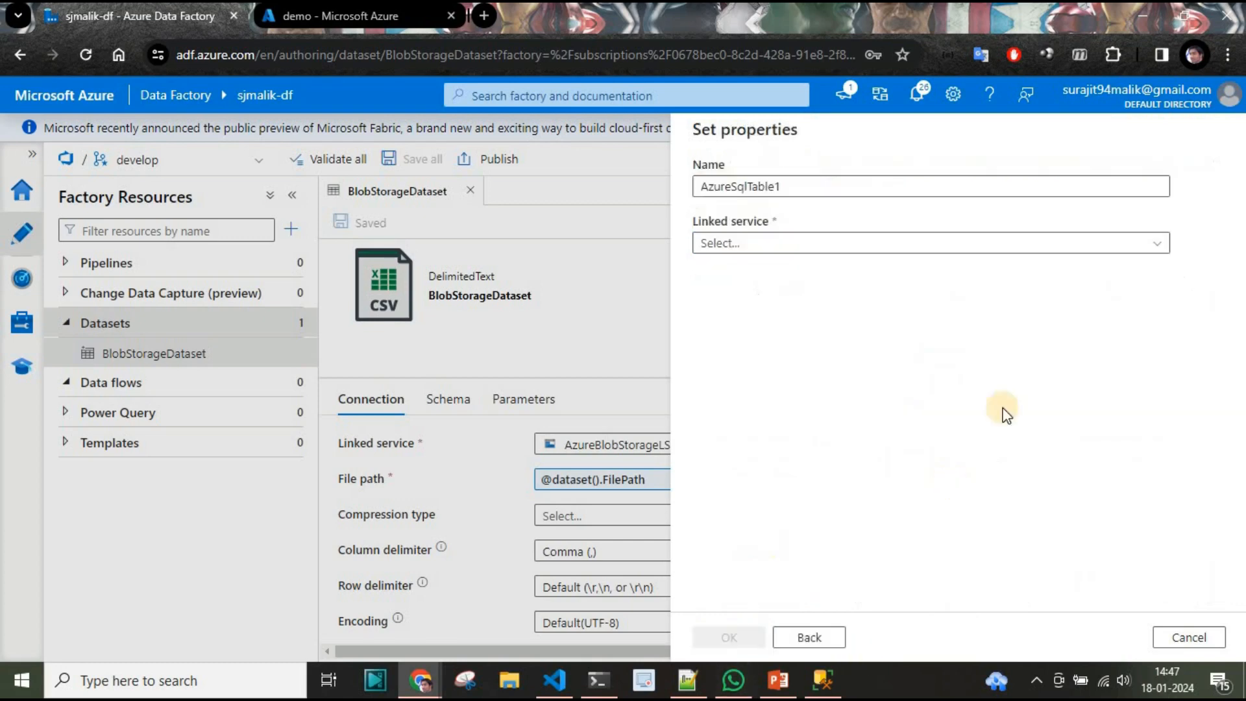
Step: Name it SqlDataset, link it to AzureSQLDbLS, set the table to manual entry, and create it
left_click(799, 186)
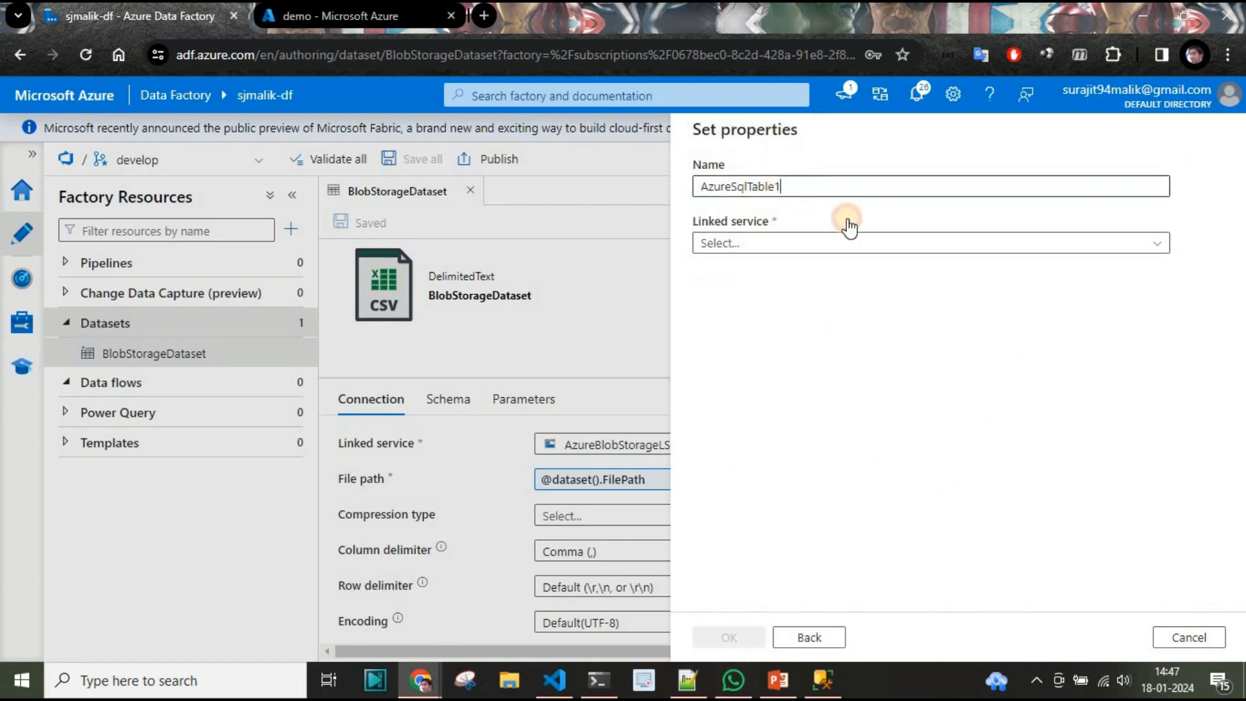
key("ctrl+a")
type("SqlDataset")
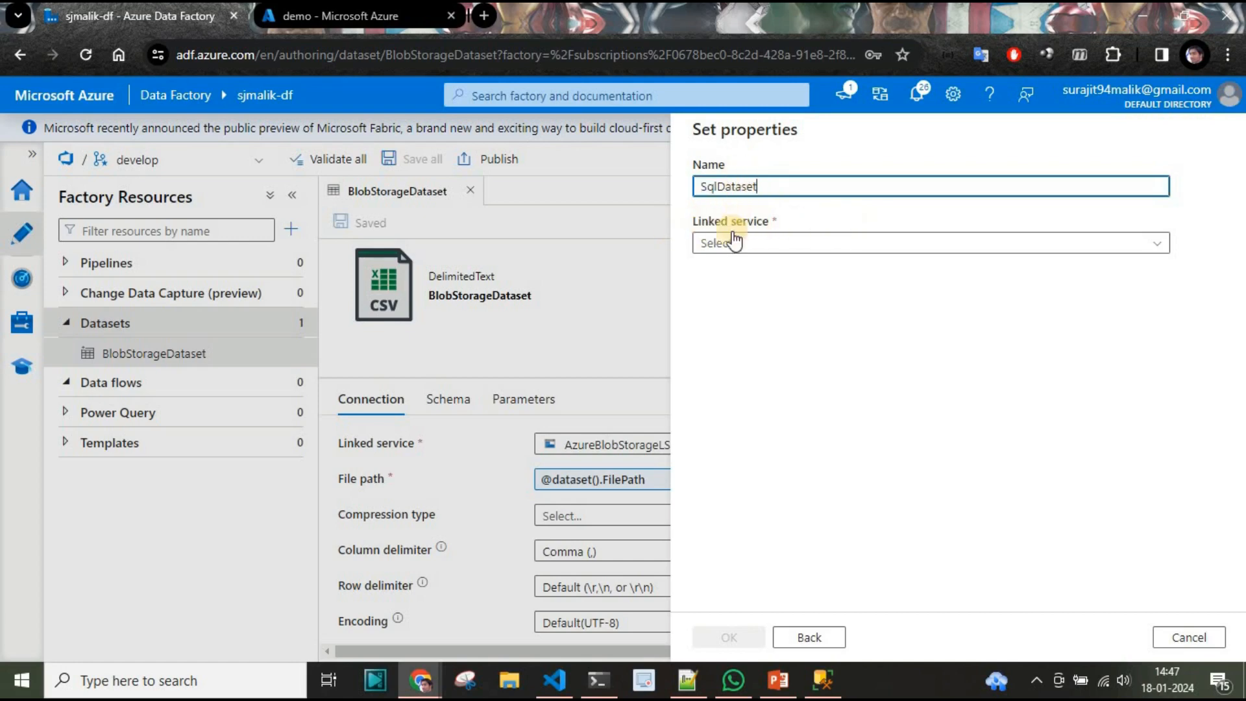
left_click(790, 253)
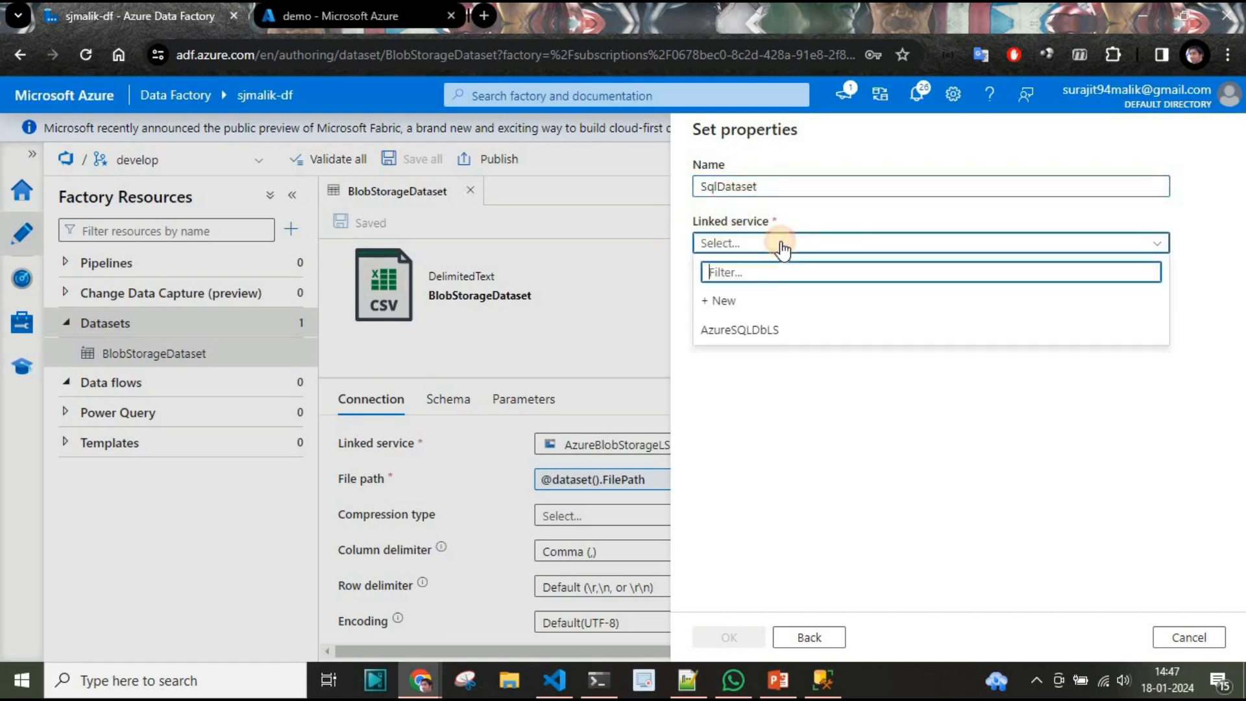
left_click(744, 333)
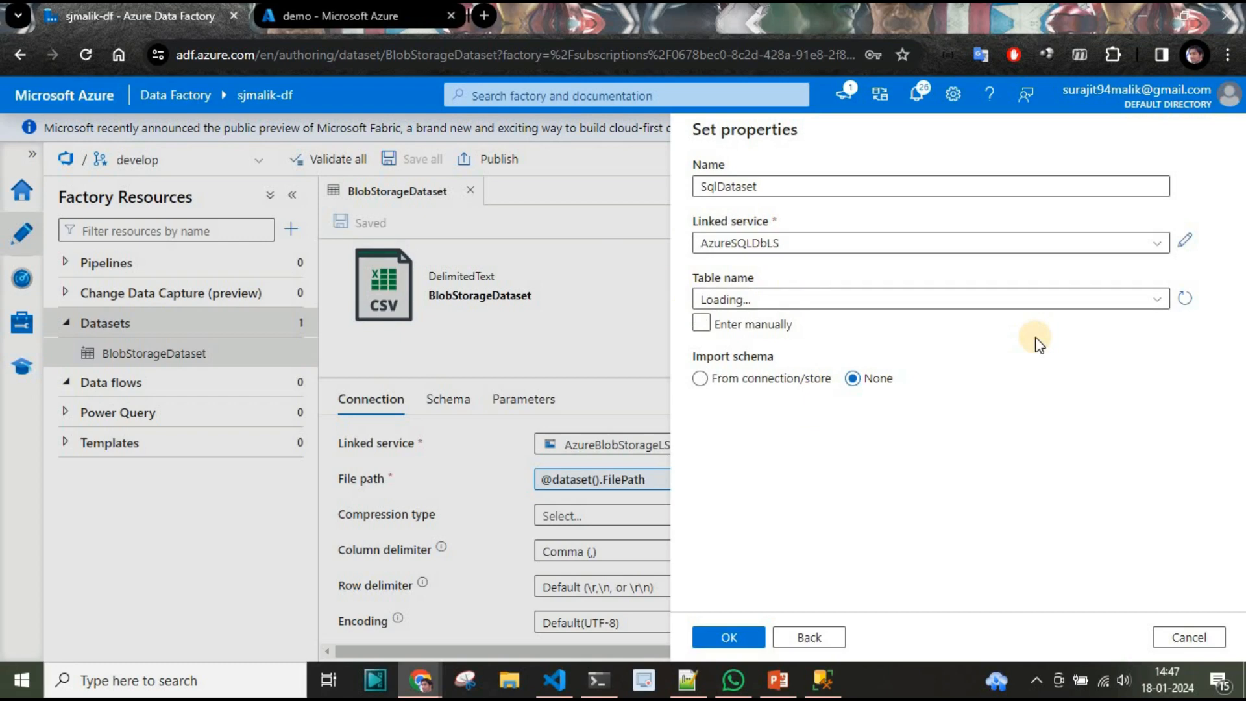
left_click(1146, 300)
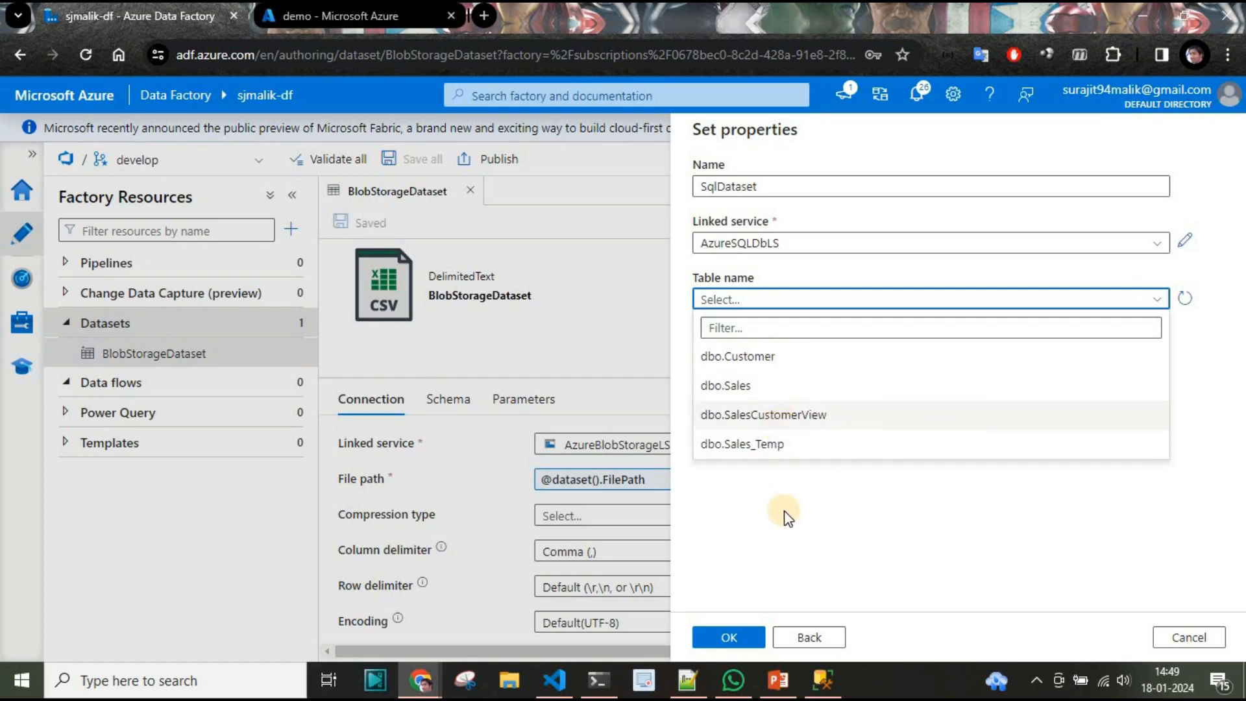
left_click(797, 497)
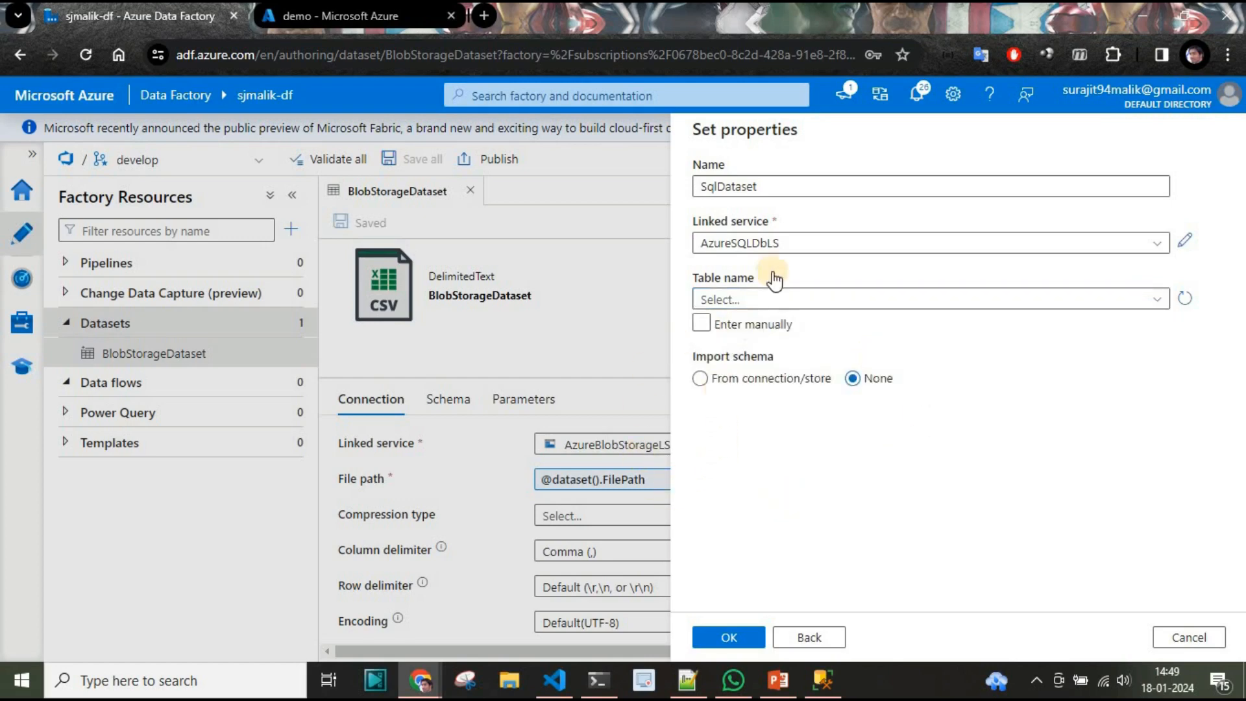
left_click(734, 325)
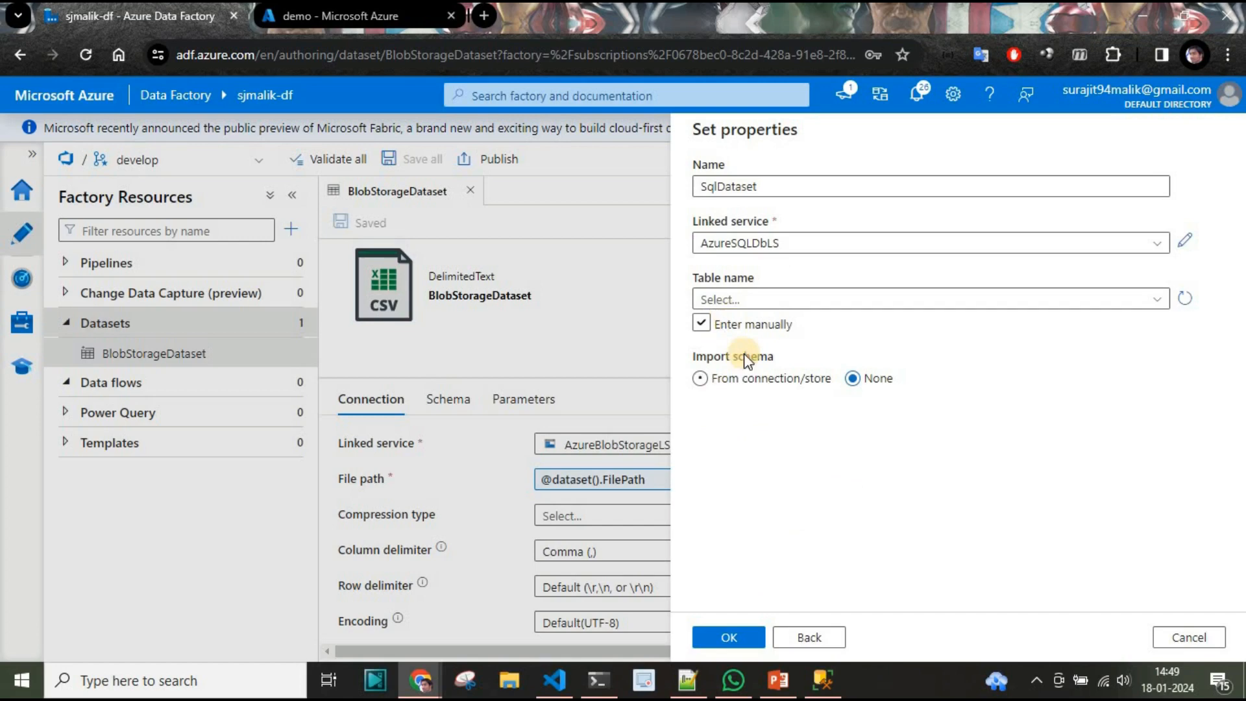
left_click(729, 635)
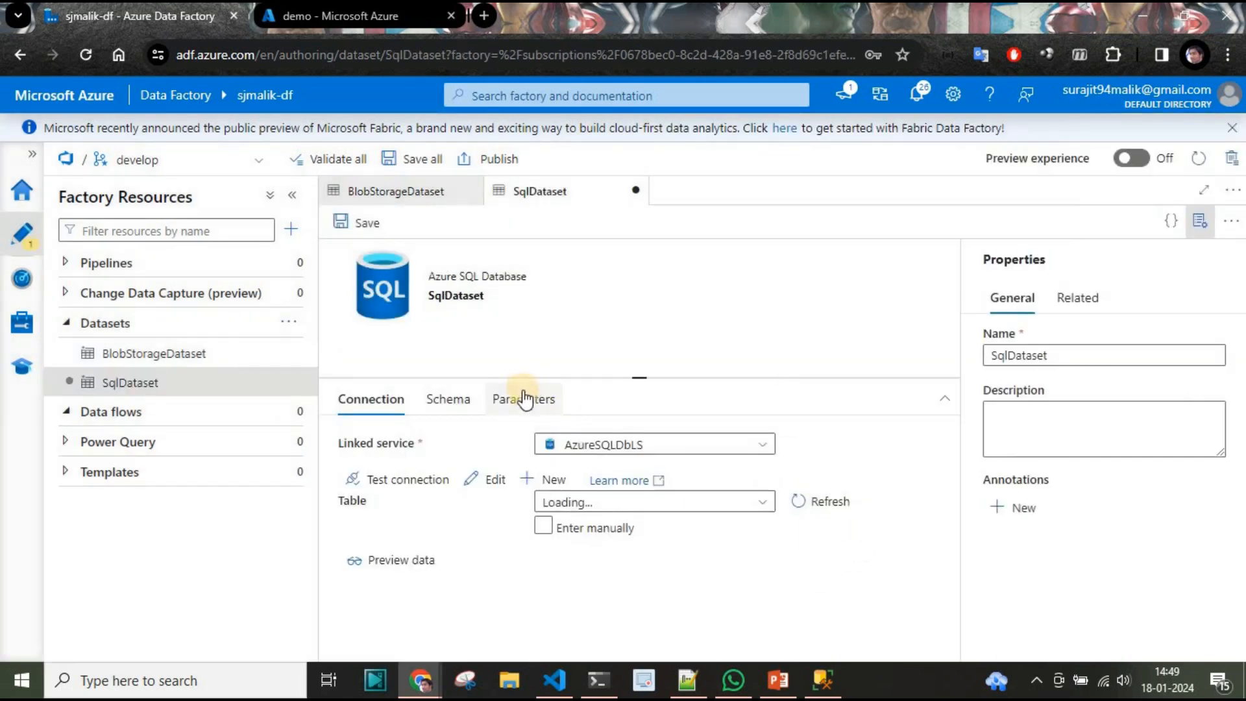
Step: Add SqlDataset parameters SchemaName with default value dbo and a second parameter TableName
left_click(525, 399)
left_click(363, 447)
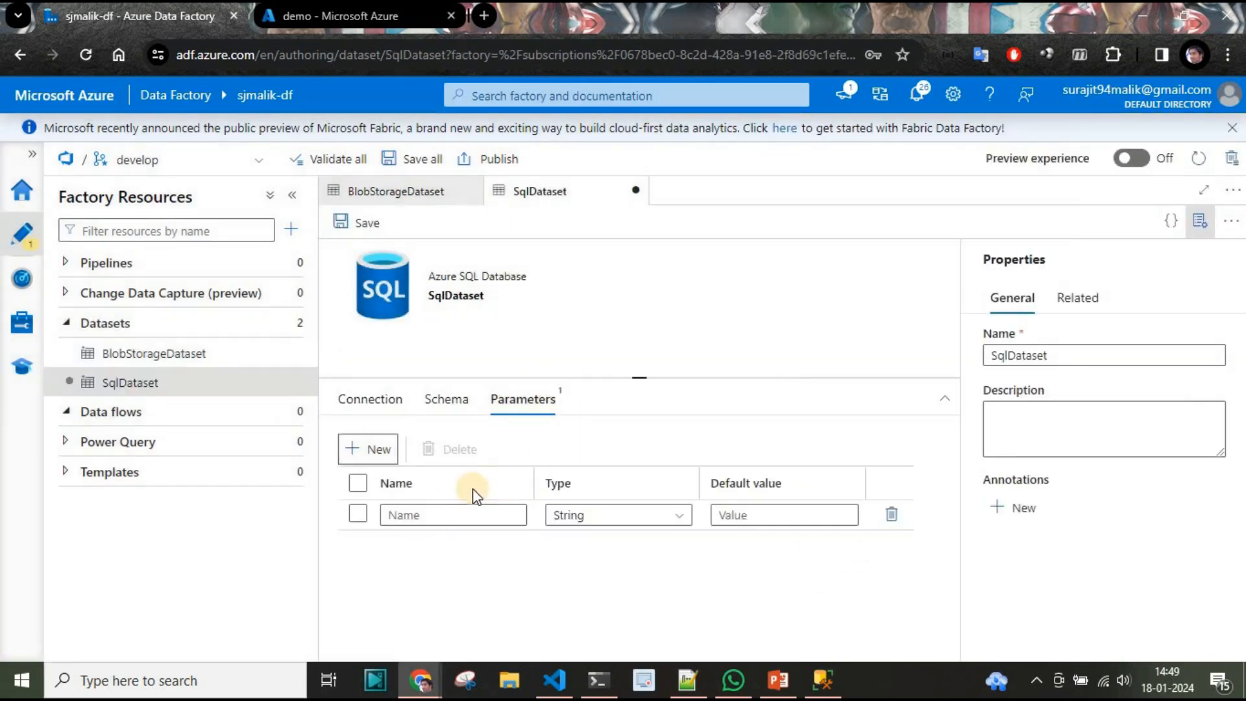
left_click(444, 513)
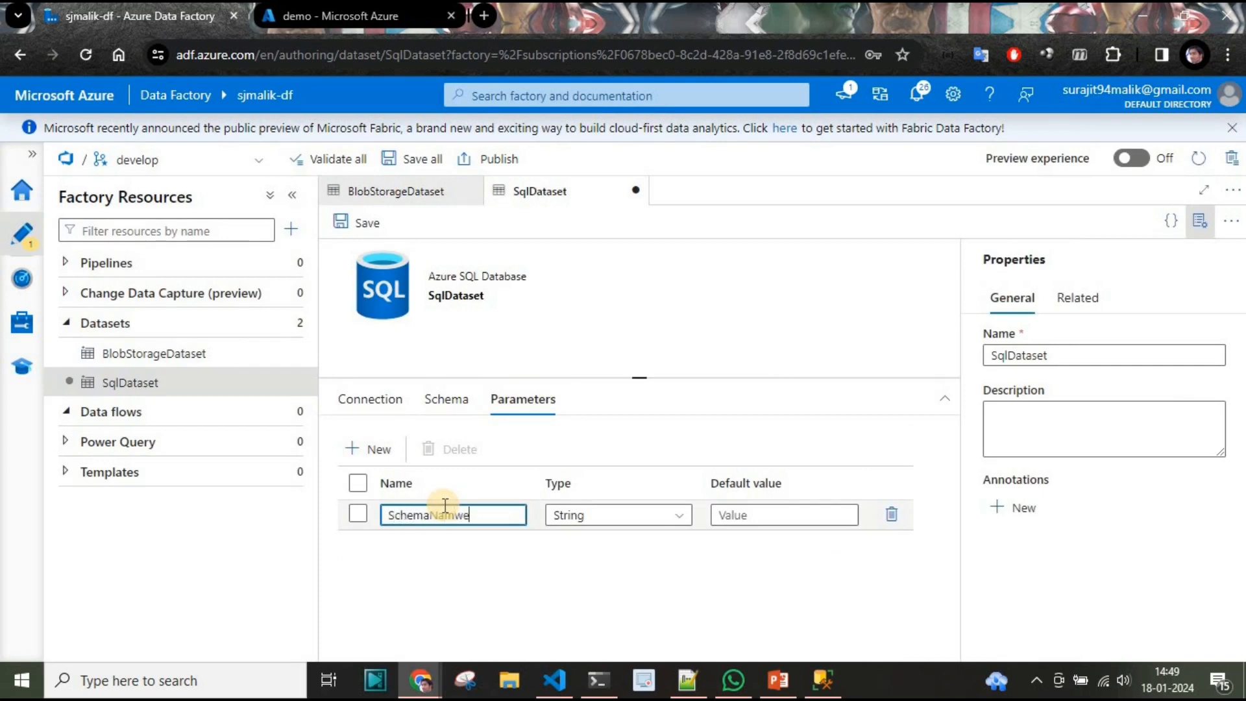
type("SchemaName")
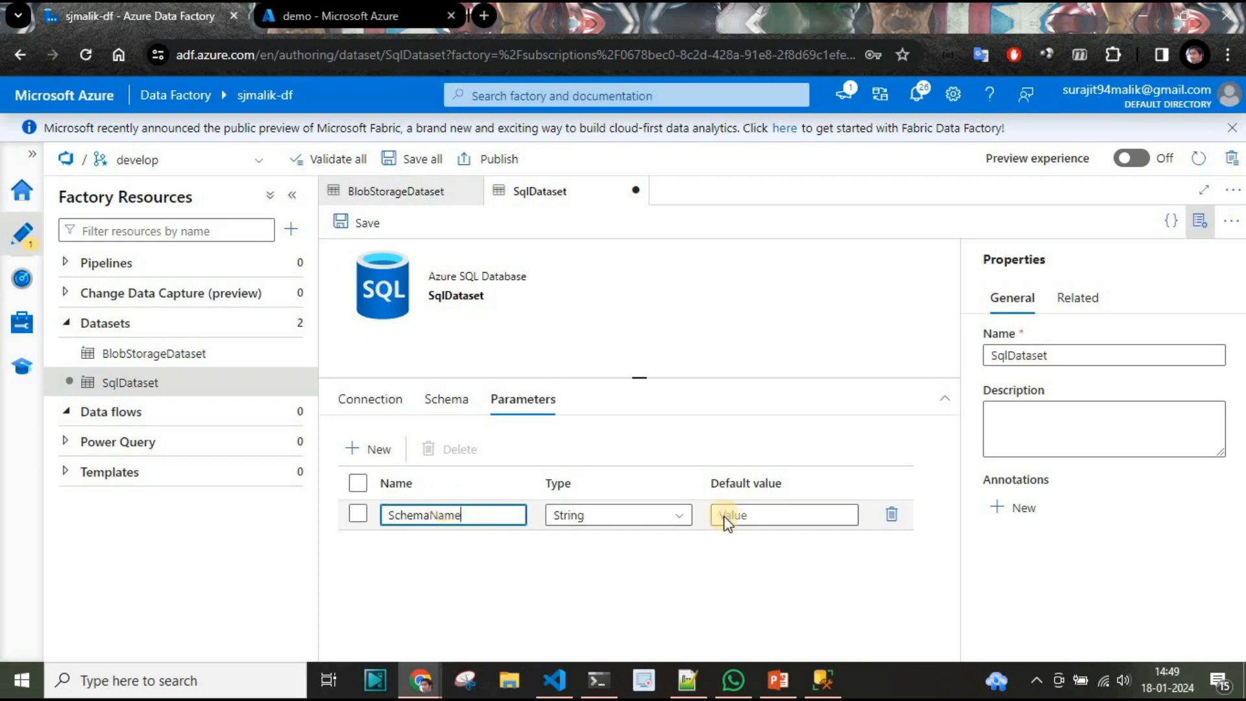
left_click(812, 512)
type("db")
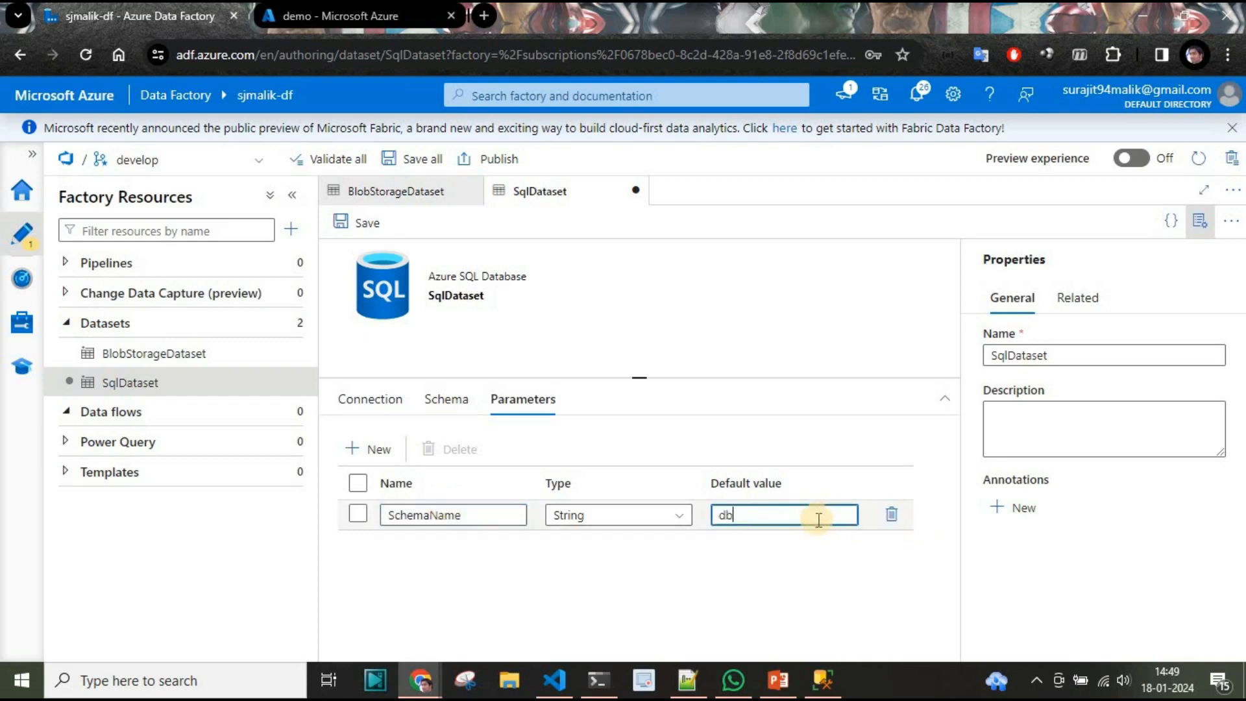
type("o")
left_click(372, 452)
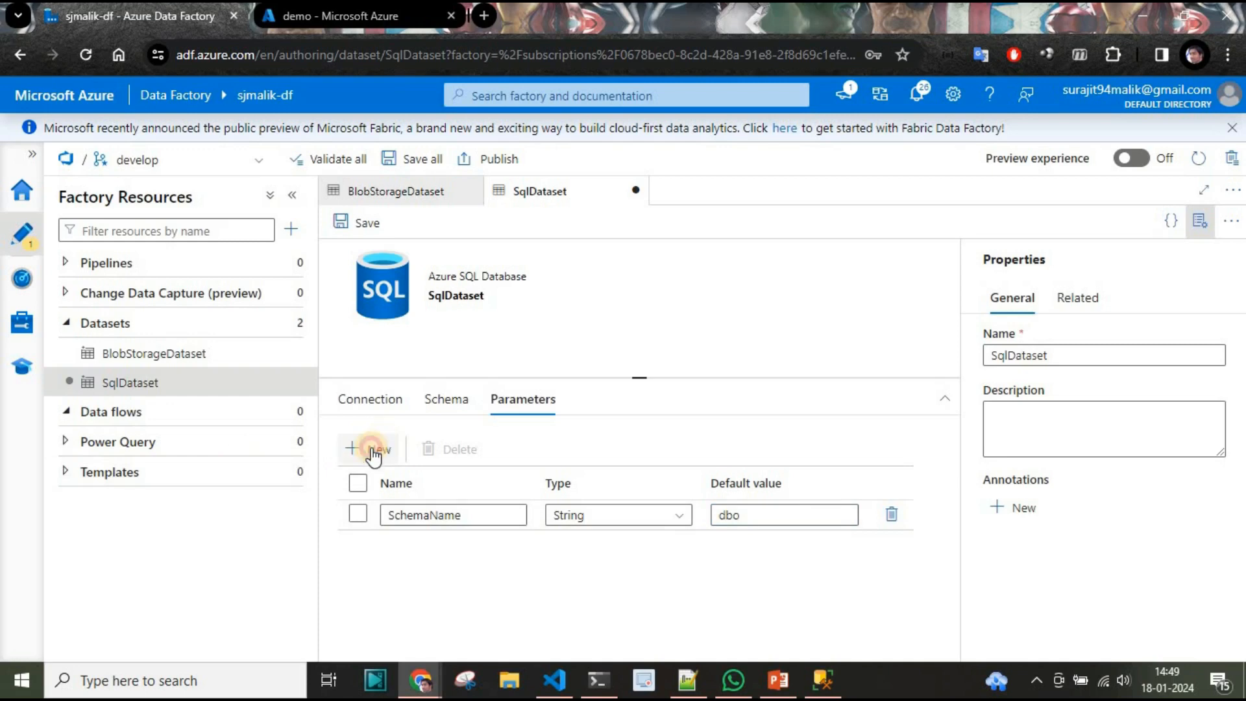
left_click(458, 539)
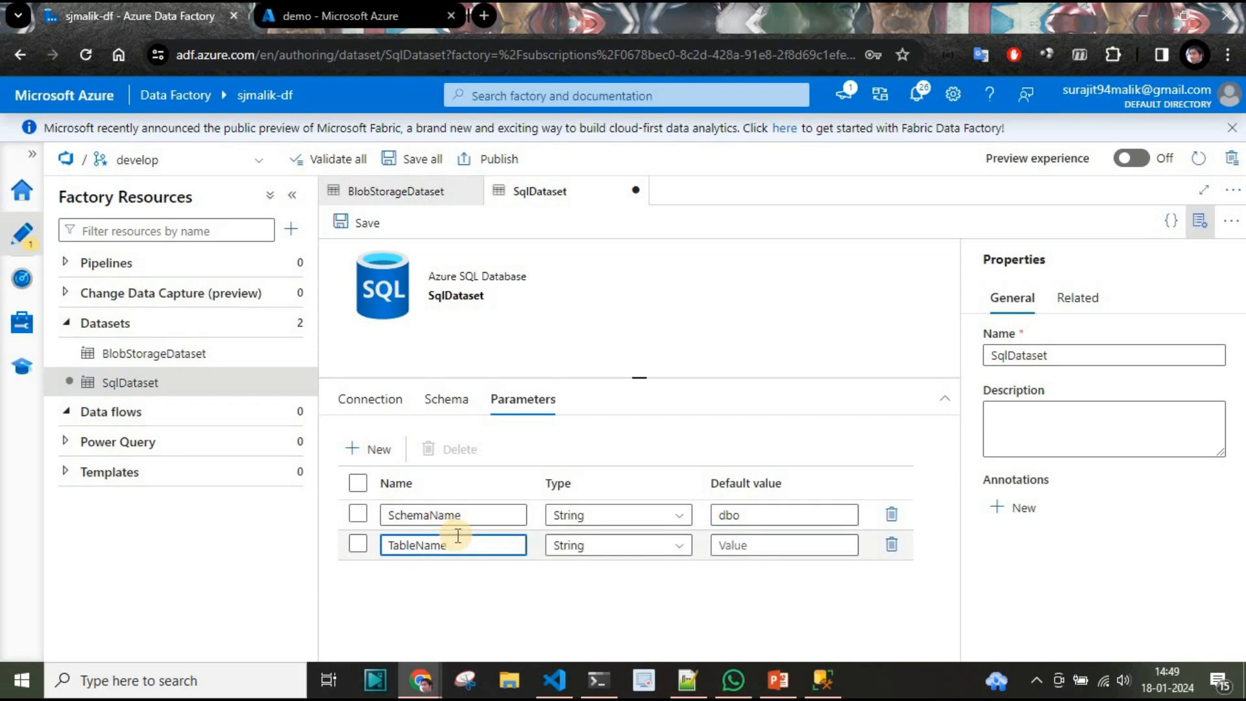
left_click(587, 601)
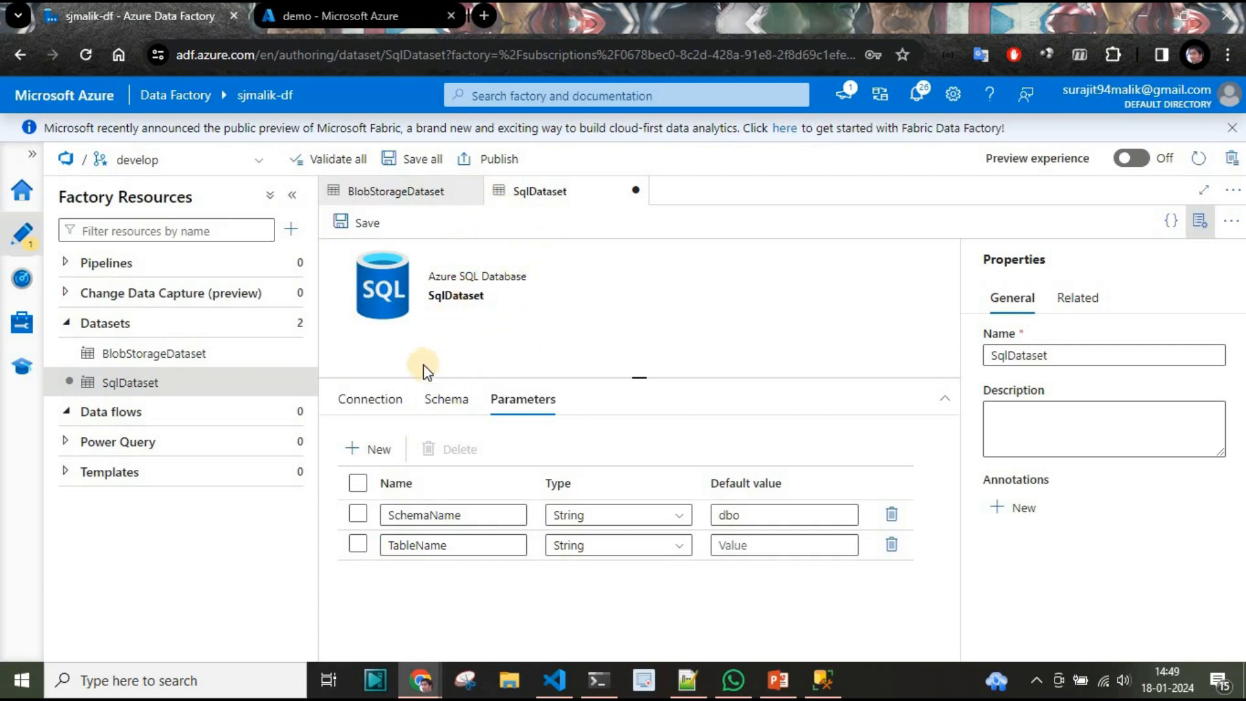
left_click(381, 401)
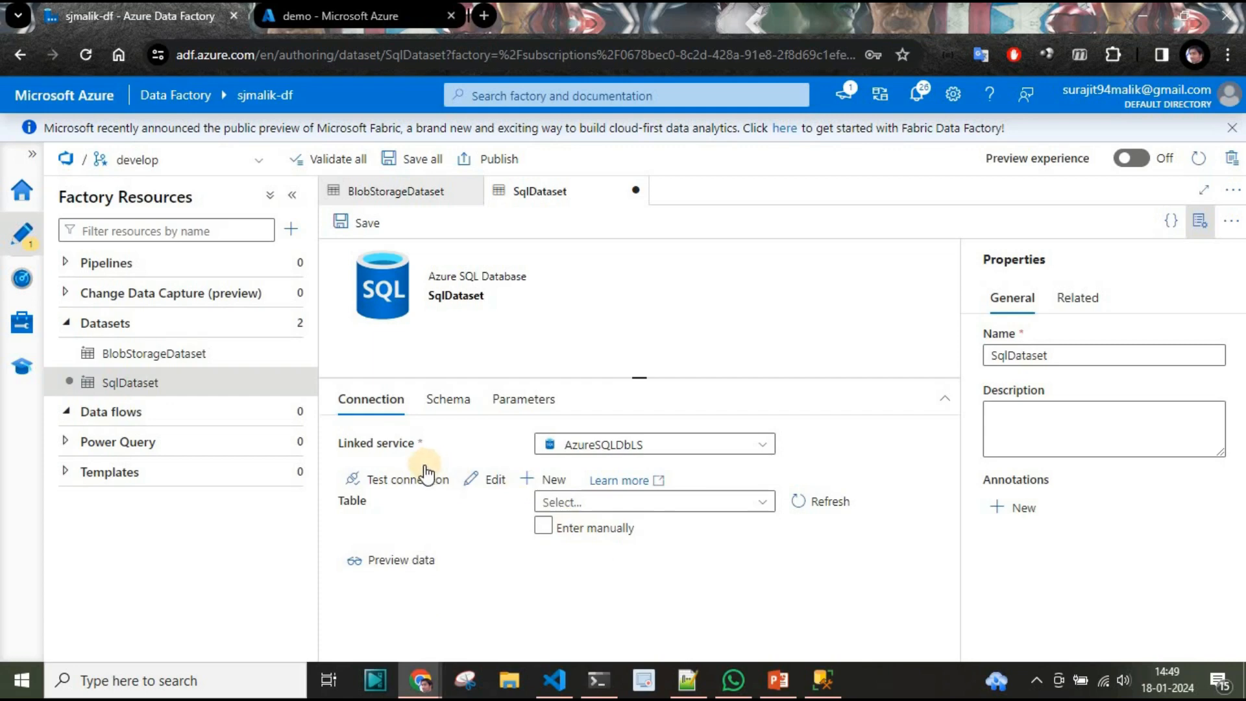
left_click(563, 527)
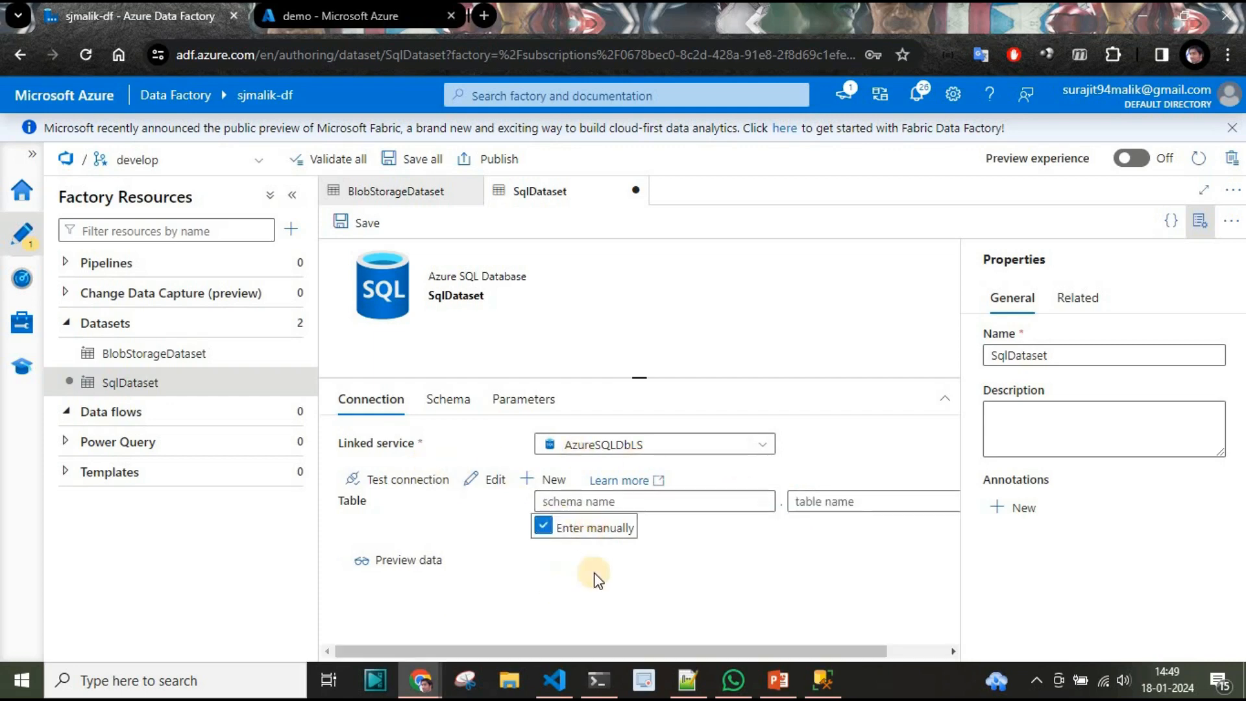
left_click(657, 500)
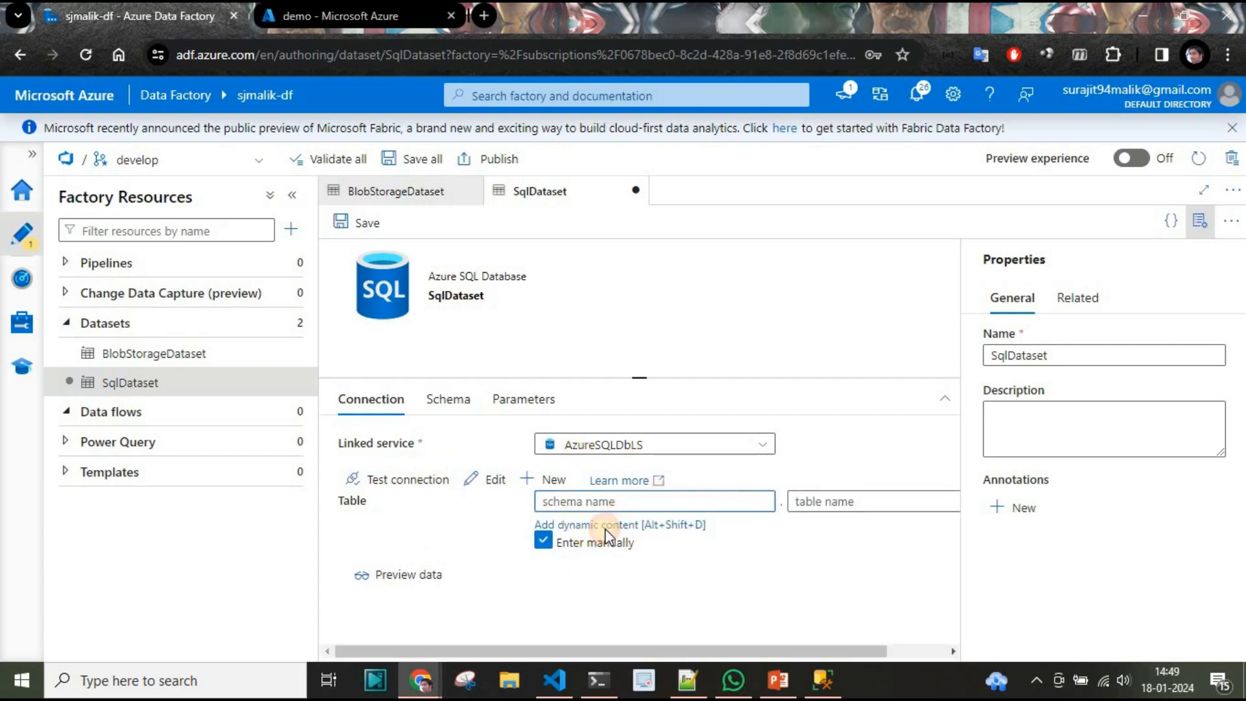
left_click(605, 525)
left_click(741, 492)
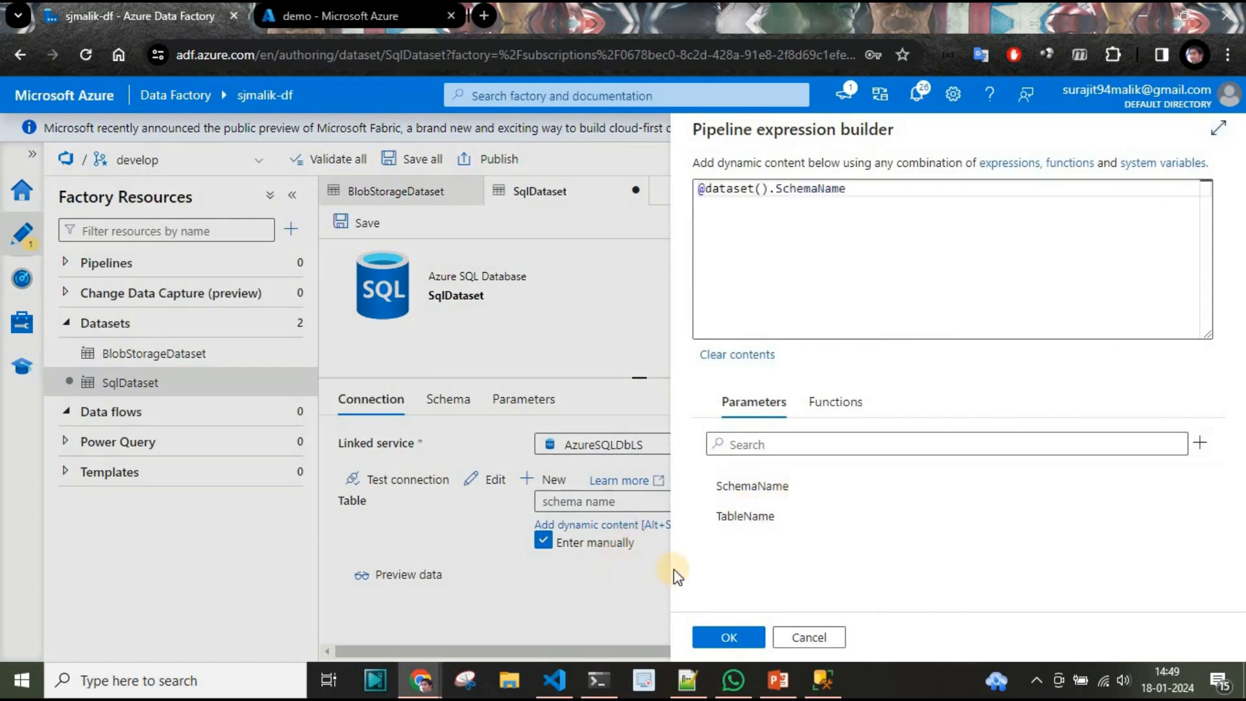
left_click(729, 636)
left_click(833, 501)
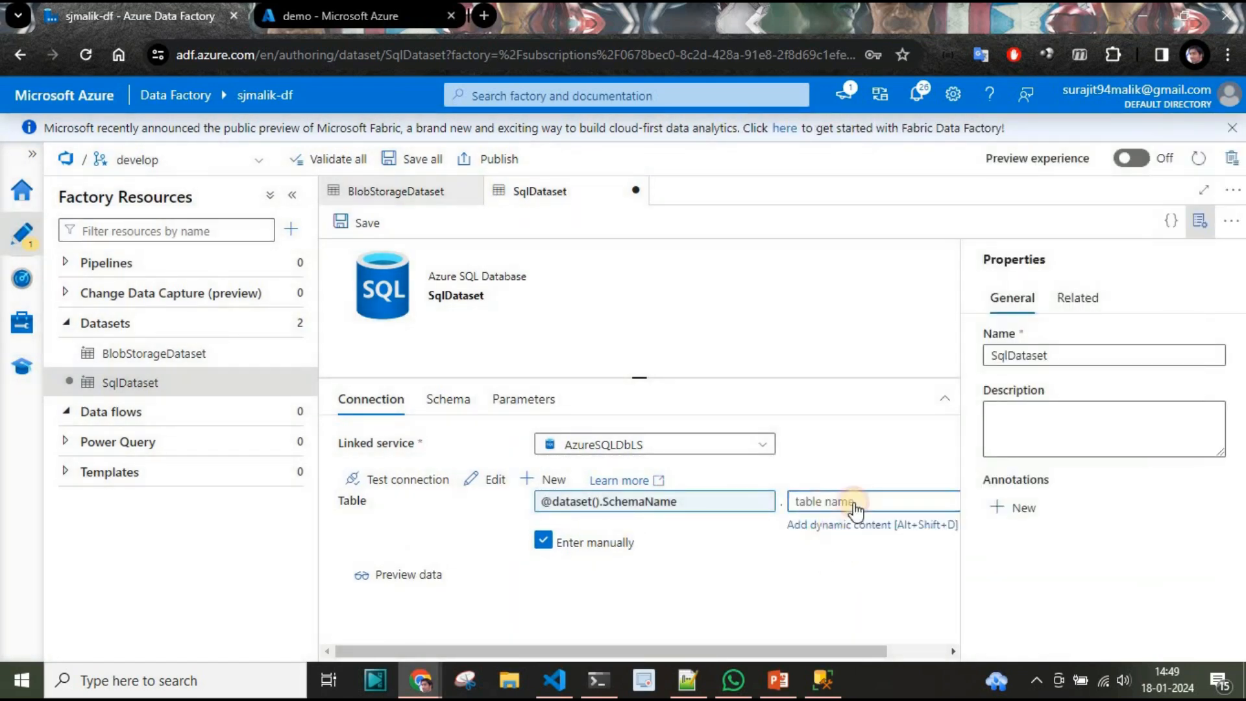
left_click(838, 525)
left_click(775, 516)
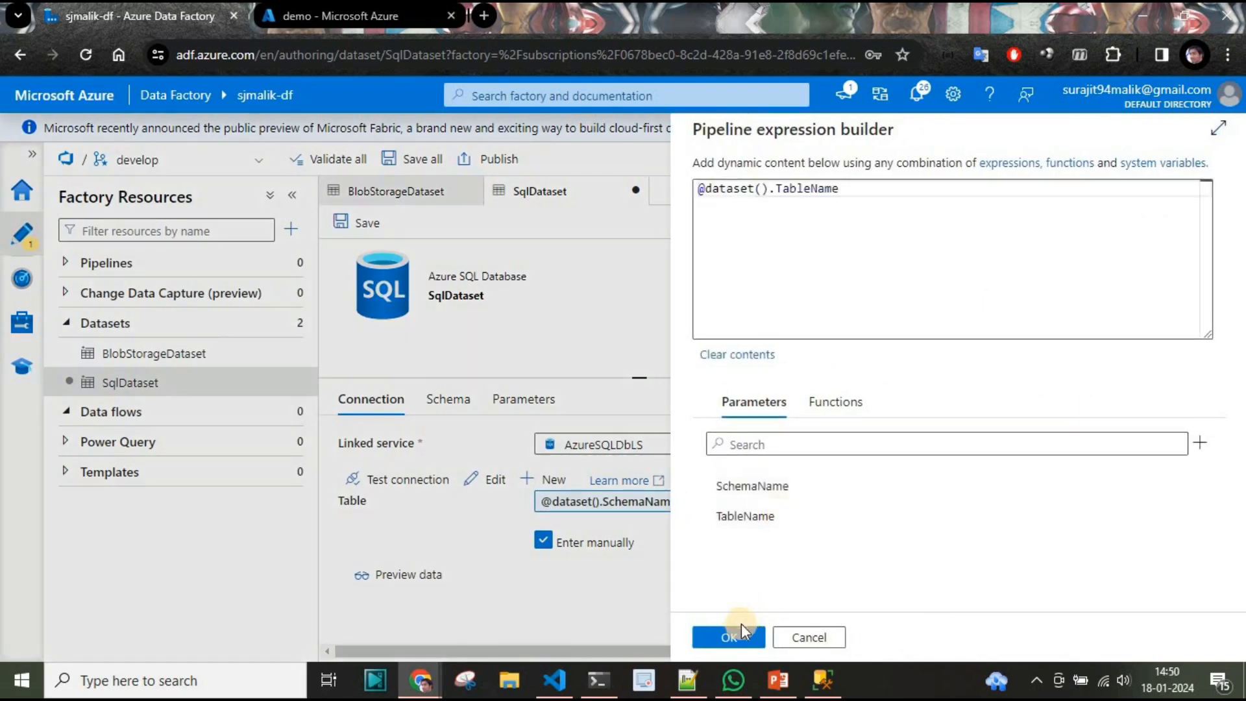
left_click(740, 629)
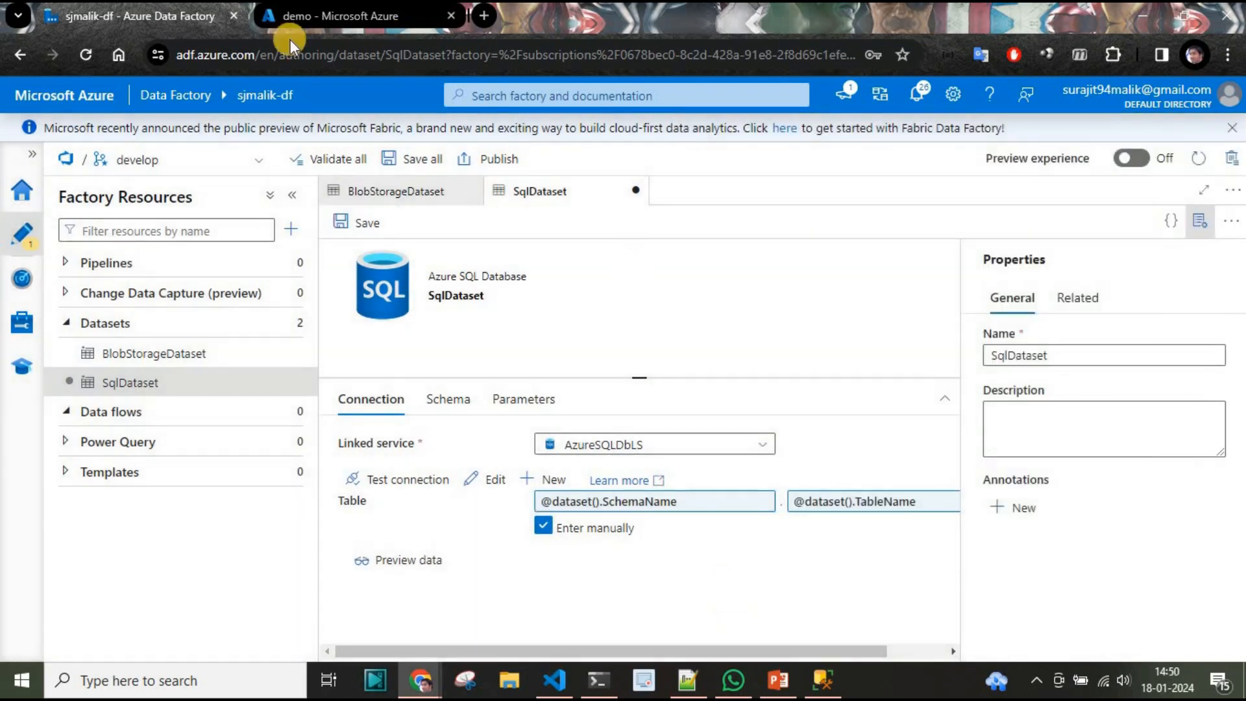
left_click(348, 223)
left_click(741, 646)
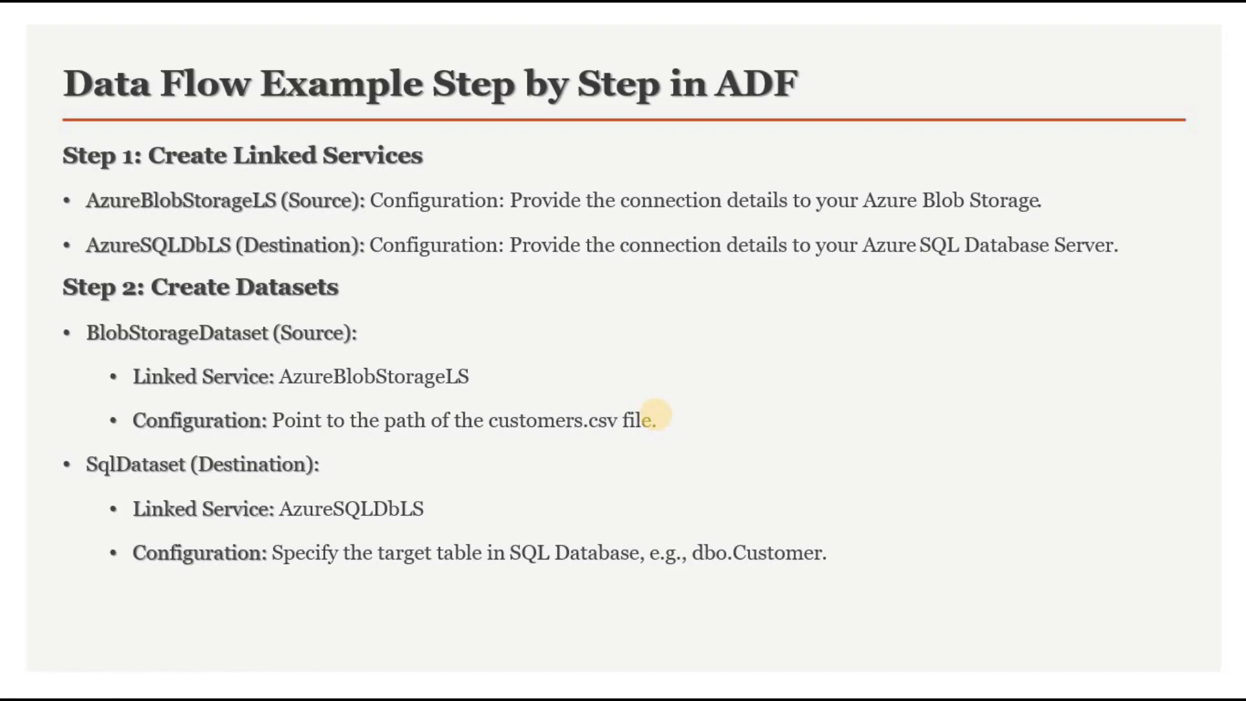
Step: Leave the slideshow for SQL Server Management Studio and select the dbo.Customer table
key("alt+Tab")
left_click(165, 298)
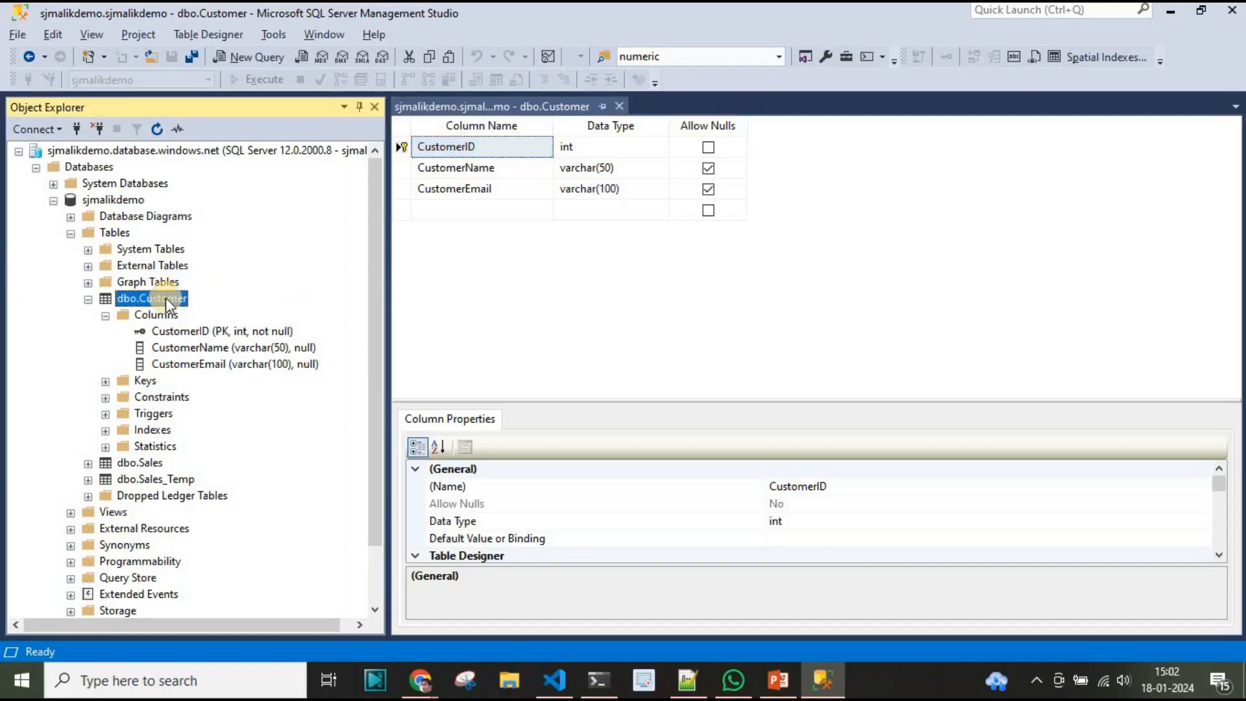
Step: Select the top 1000 rows of dbo.Customer, review the 20 results, then go to the demo container
right_click(165, 298)
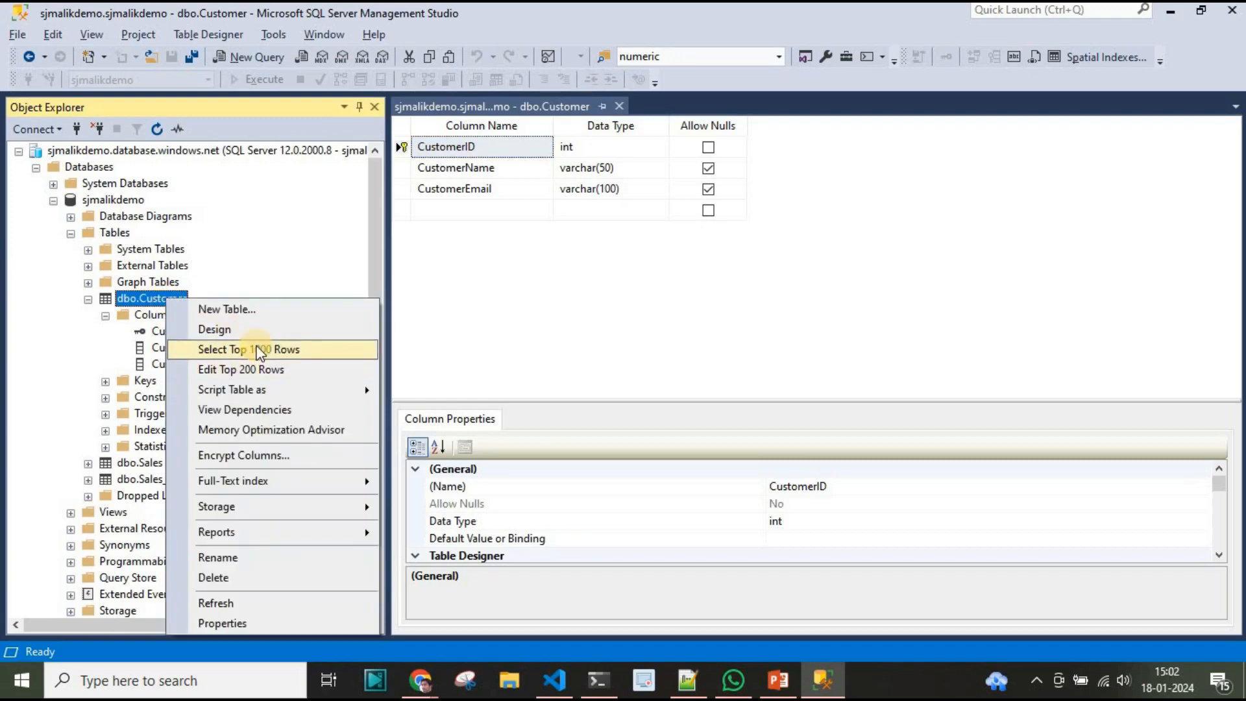
left_click(820, 290)
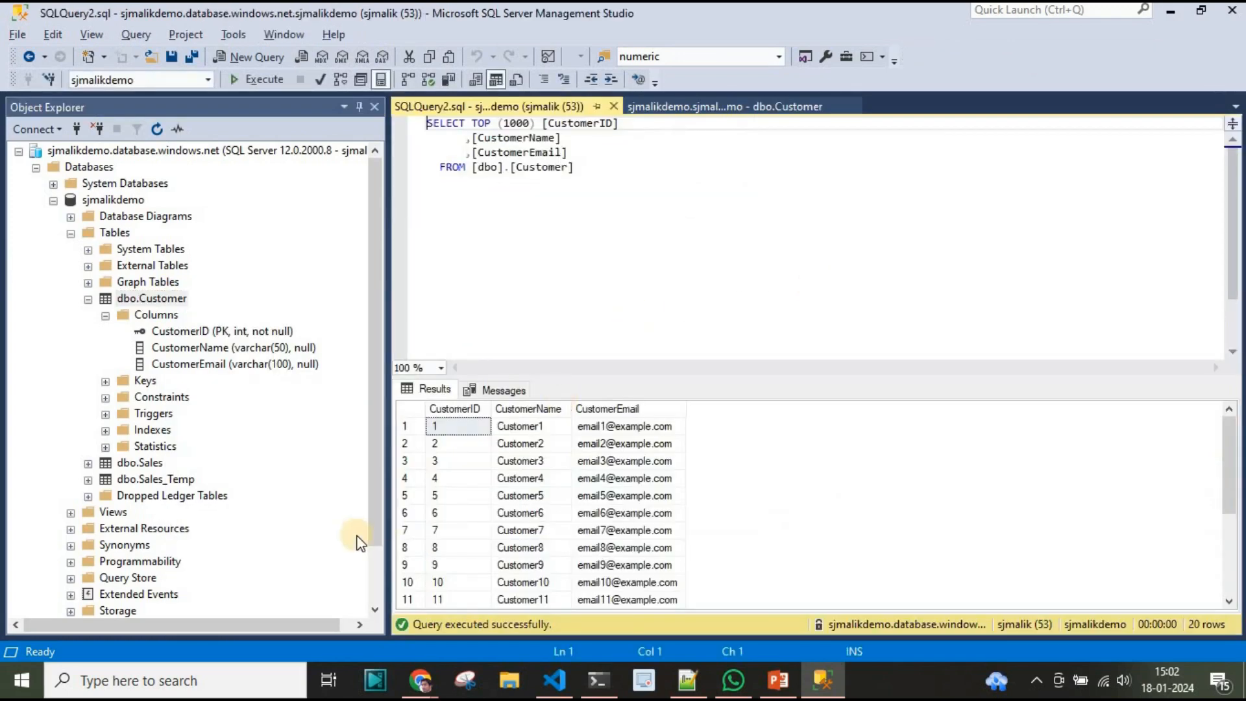
scroll(610, 594, "down", 3)
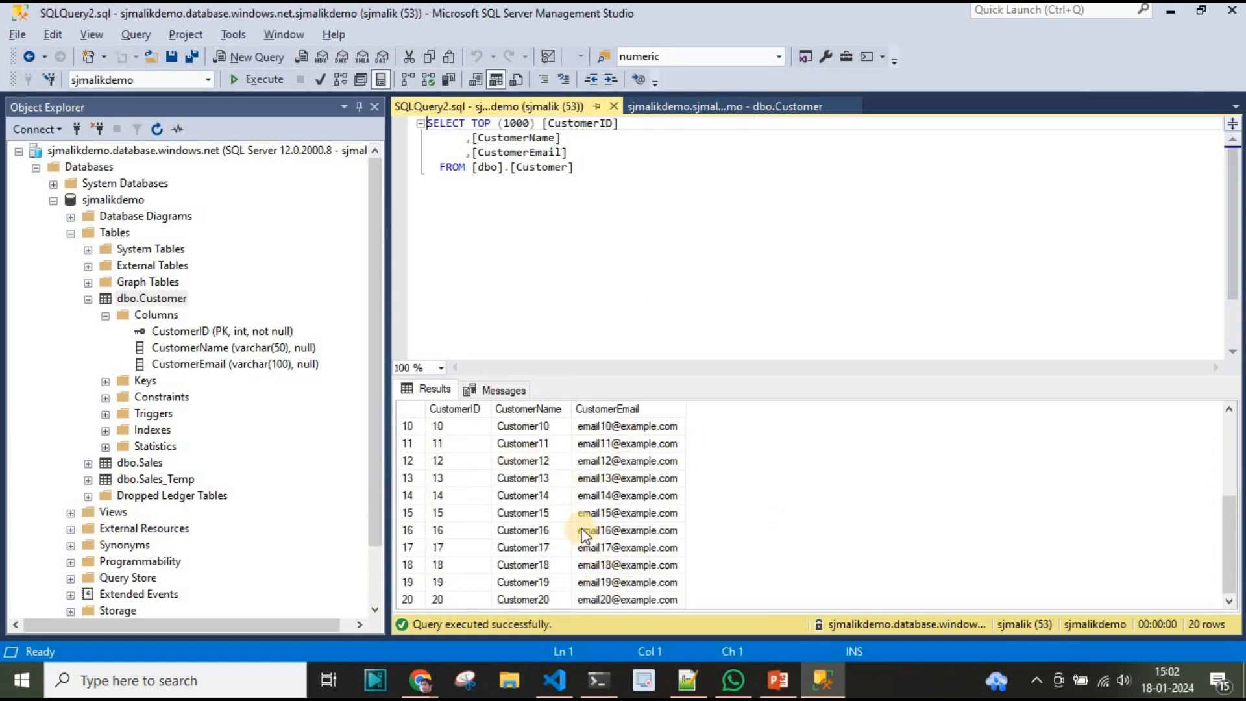
scroll(575, 535, "up", 3)
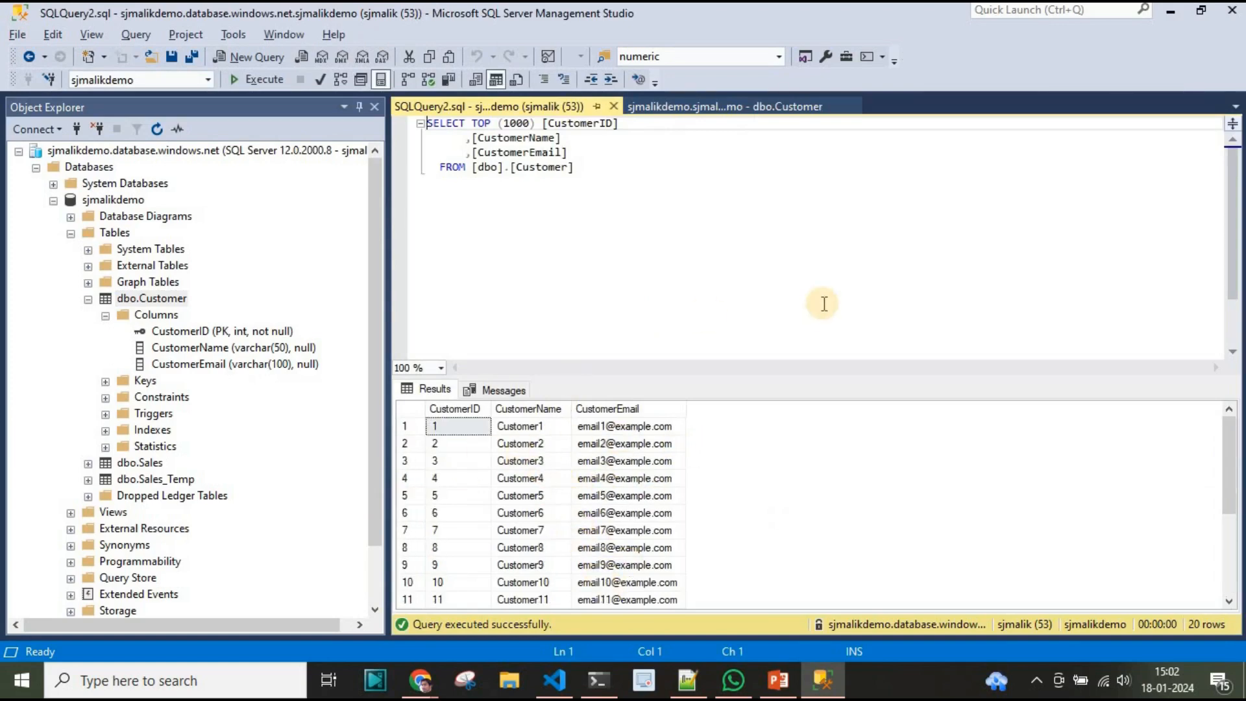
left_click(421, 680)
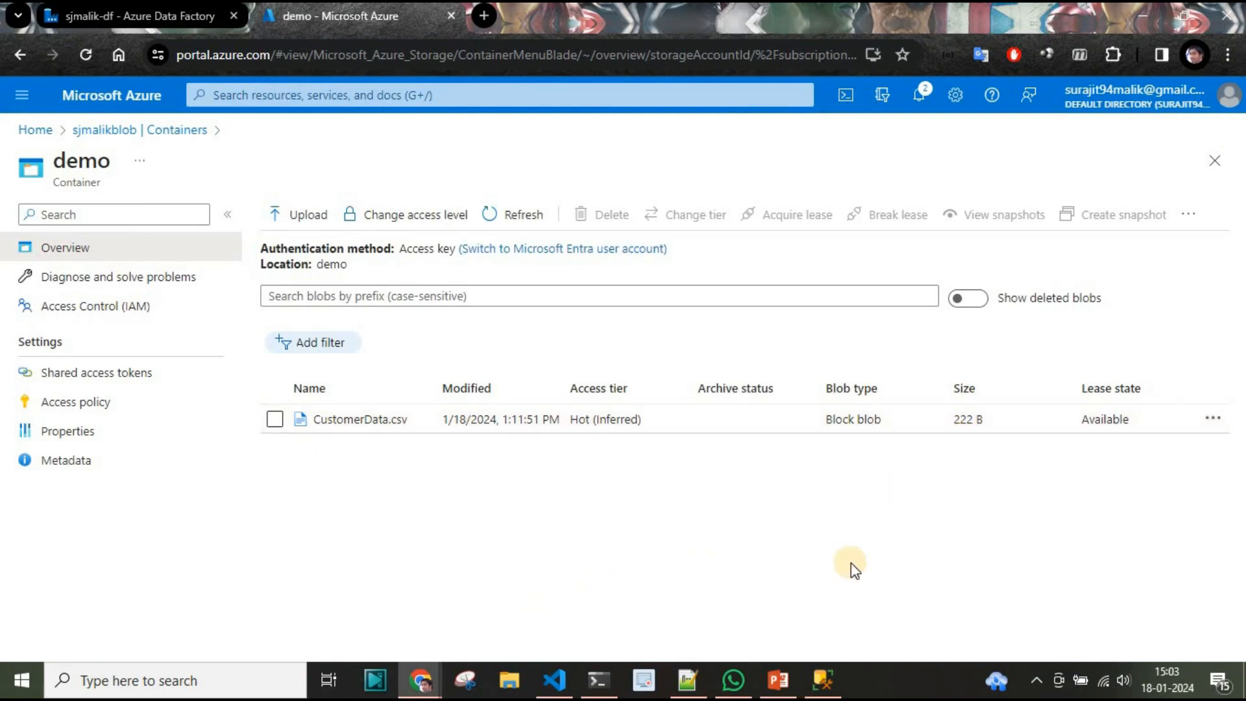
Step: Review the five customer rows of CustomerData.csv in VS Code, then return to BlobStorageDataset
left_click(569, 672)
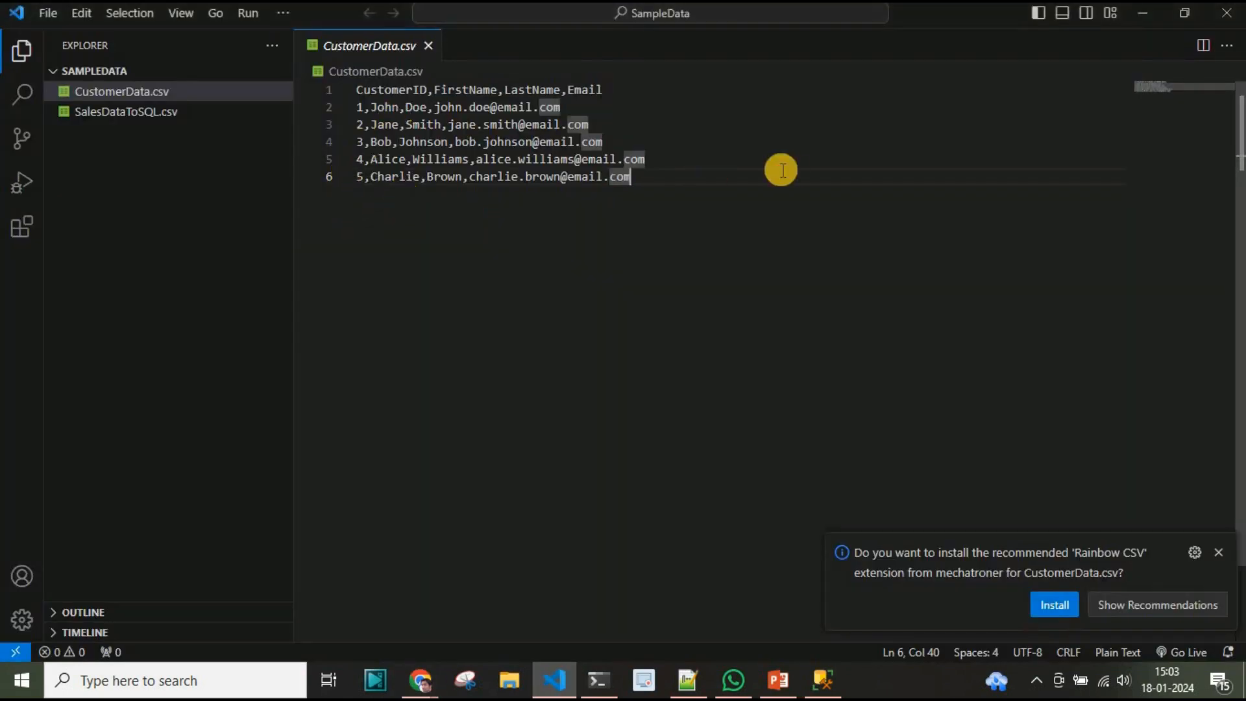
left_click_drag(748, 179, 145, 117)
left_click(475, 362)
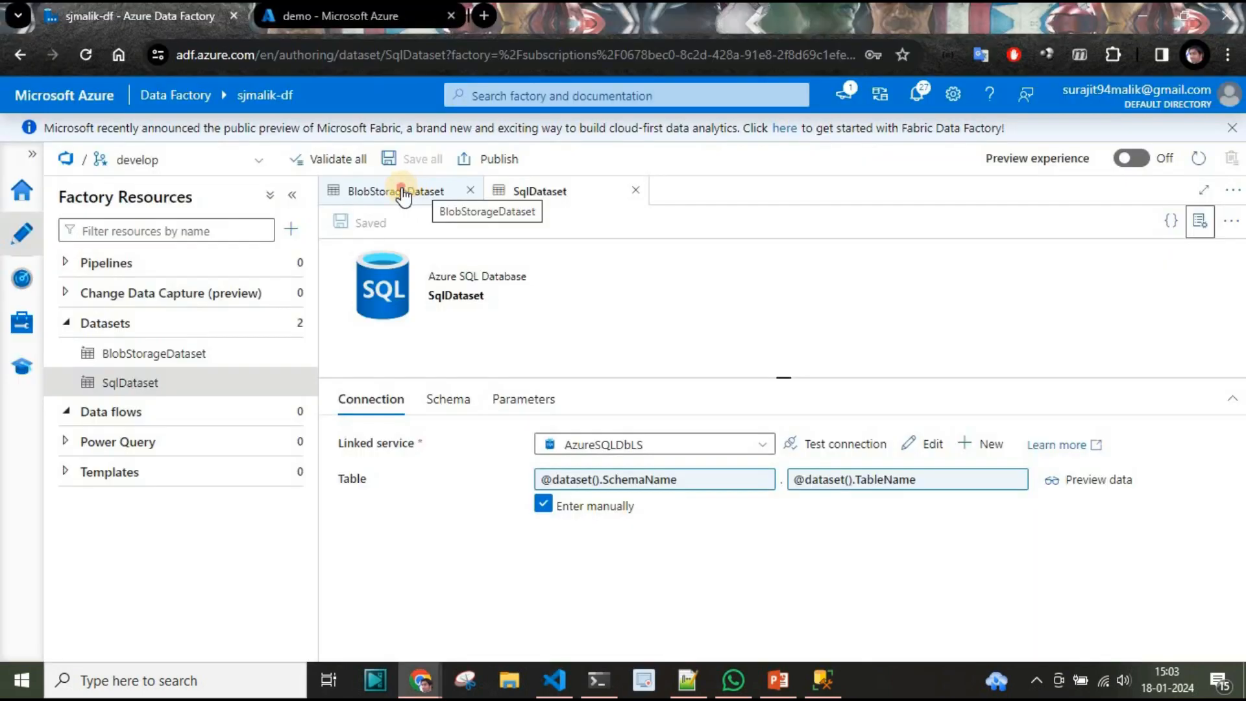
left_click(404, 194)
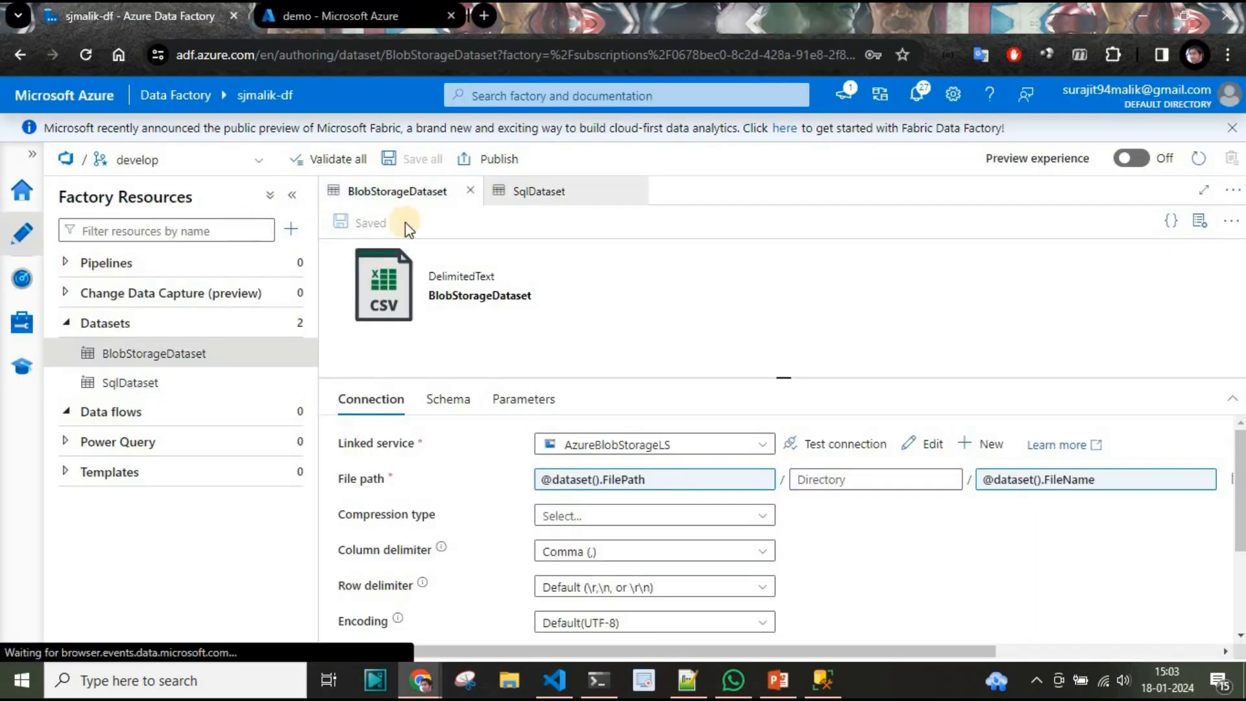
Step: Set BlobStorageDataset defaults FilePath 'demo' and FileName 'CustomerData.csv', then save the dataset
left_click(522, 398)
left_click(308, 26)
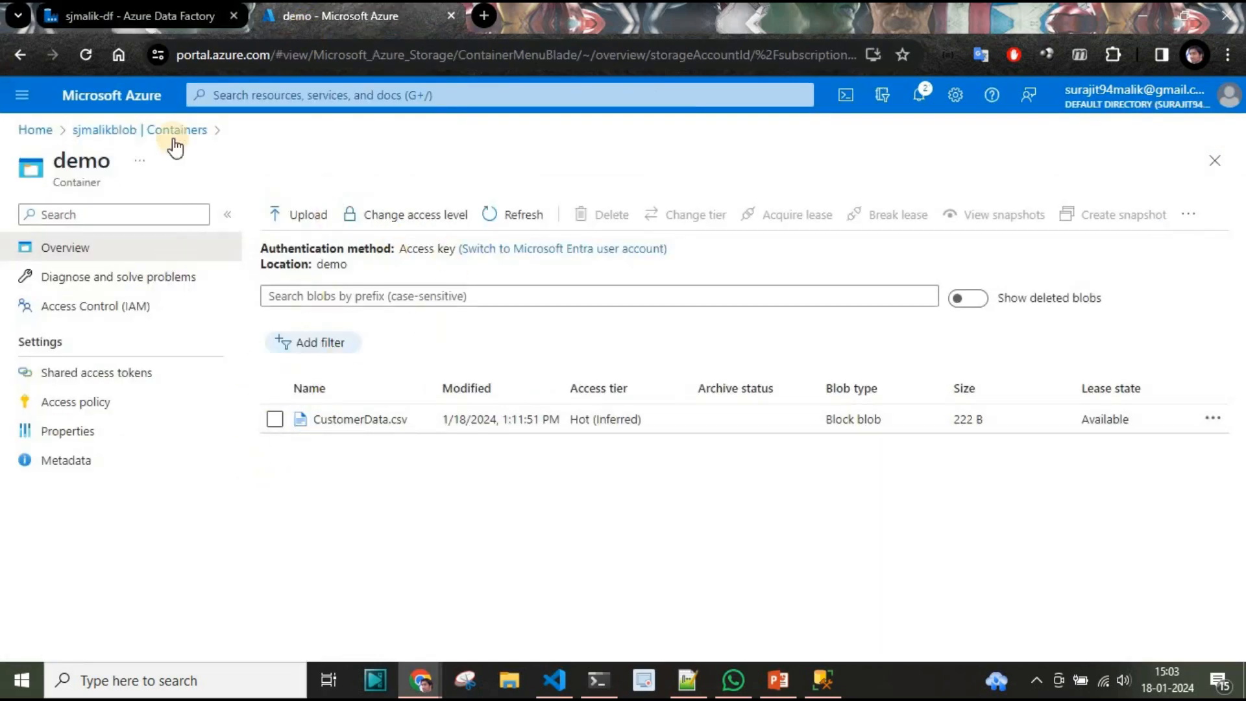
left_click(142, 16)
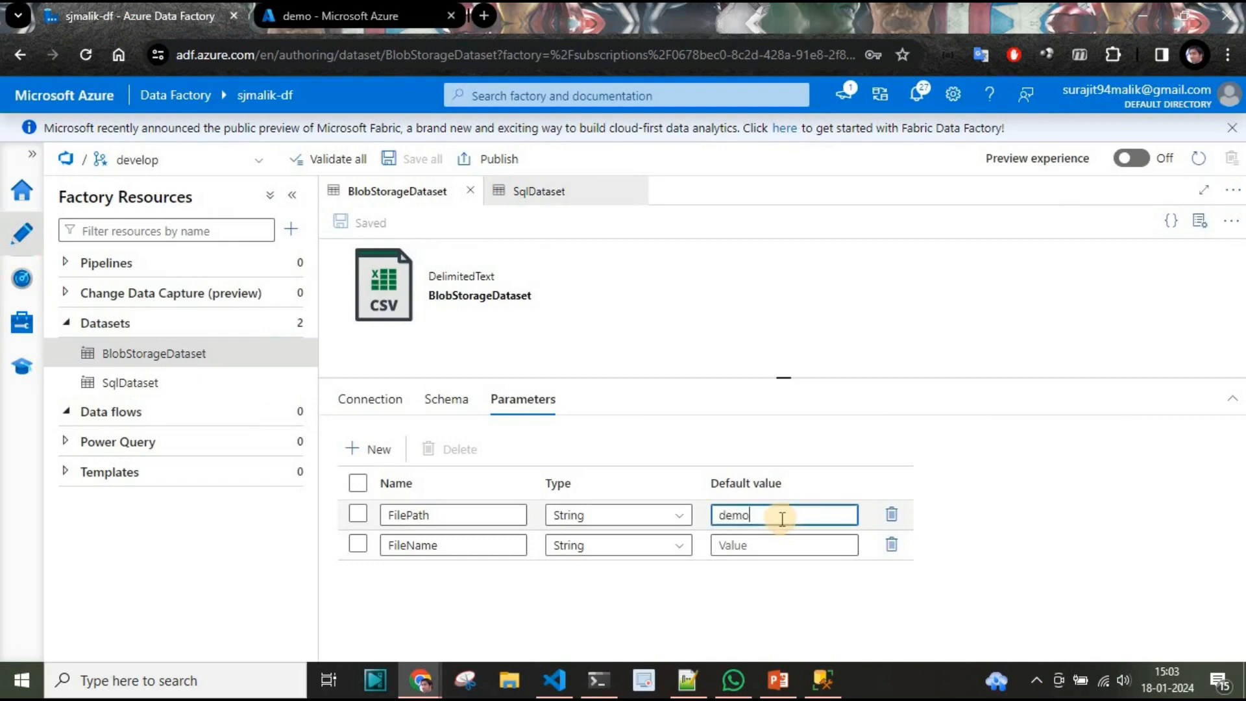
left_click(773, 547)
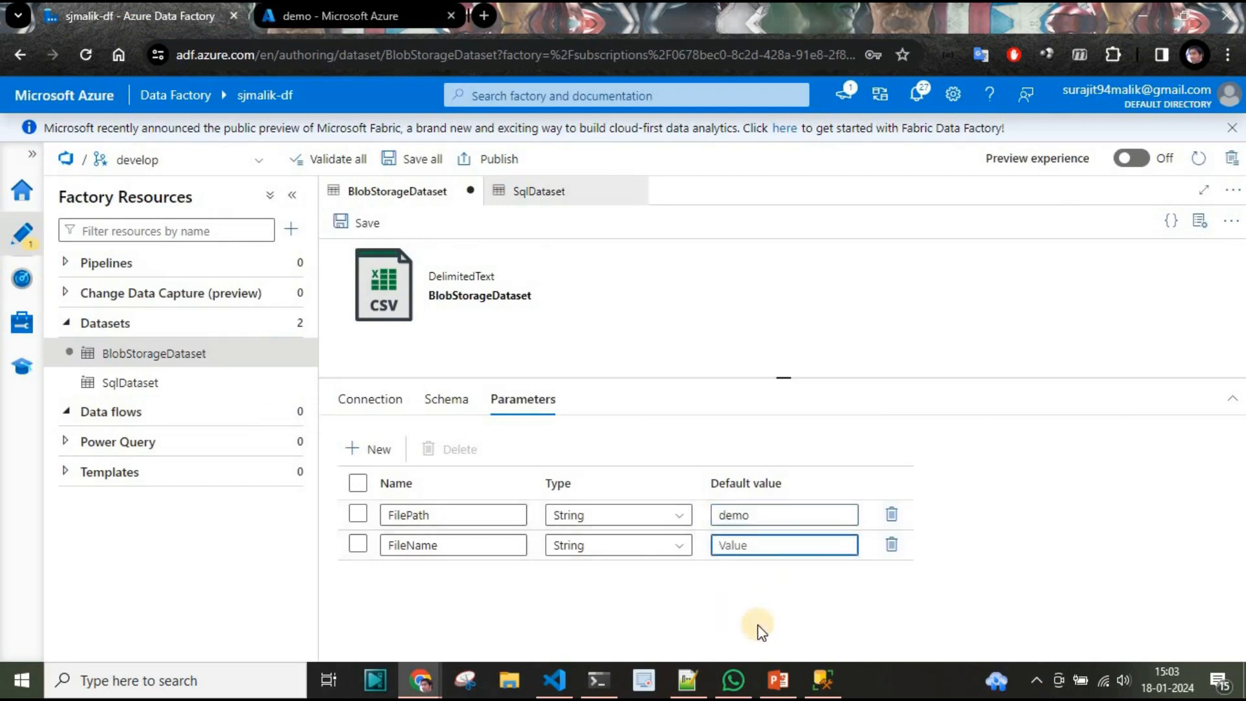
type("CustomerData.csv")
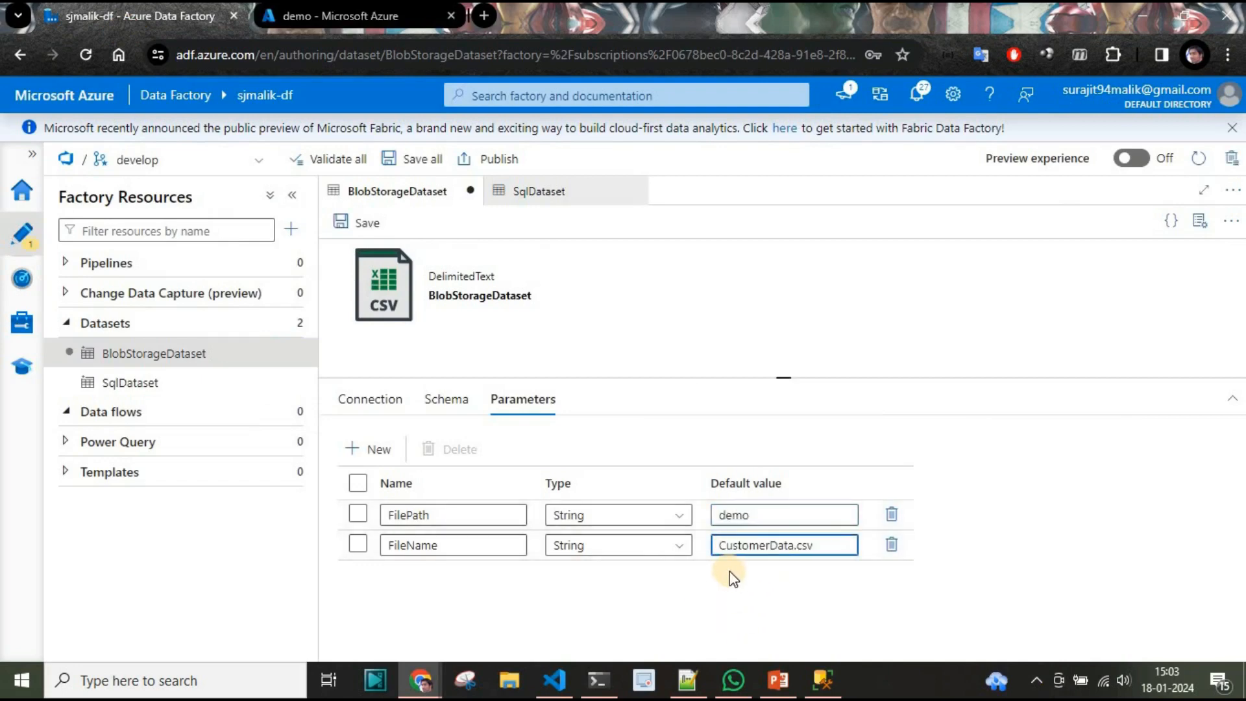
left_click(368, 229)
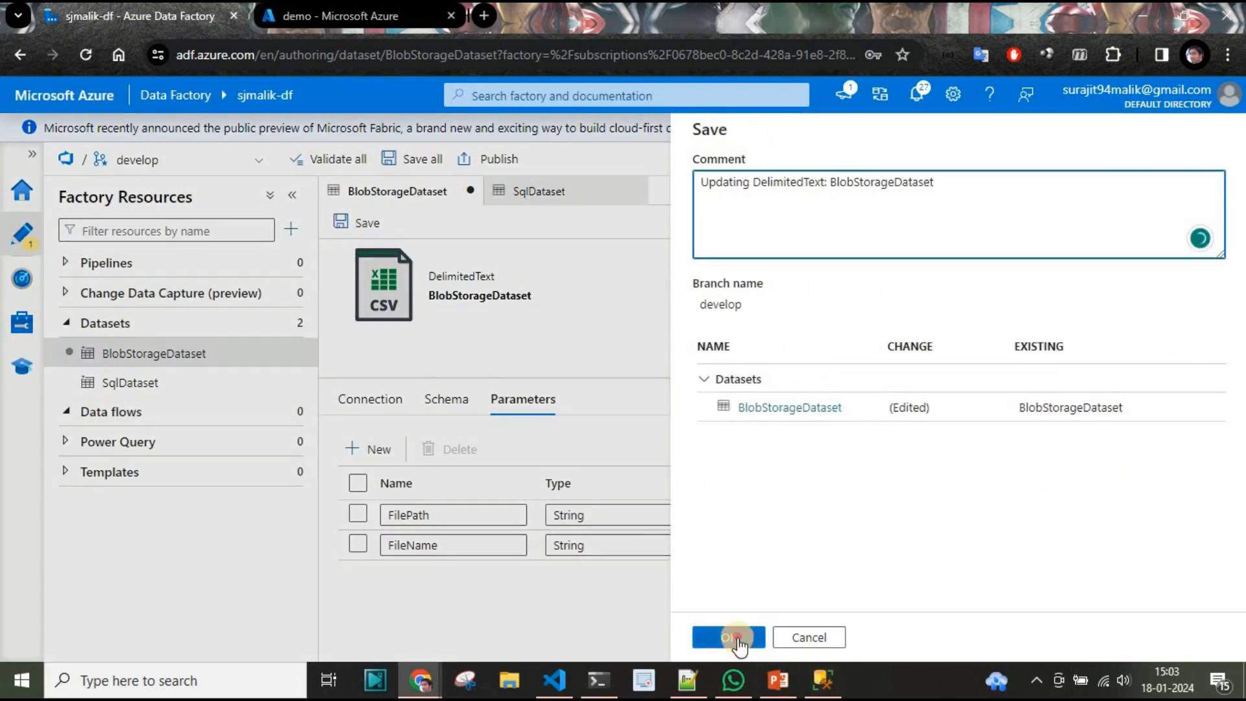
left_click(728, 638)
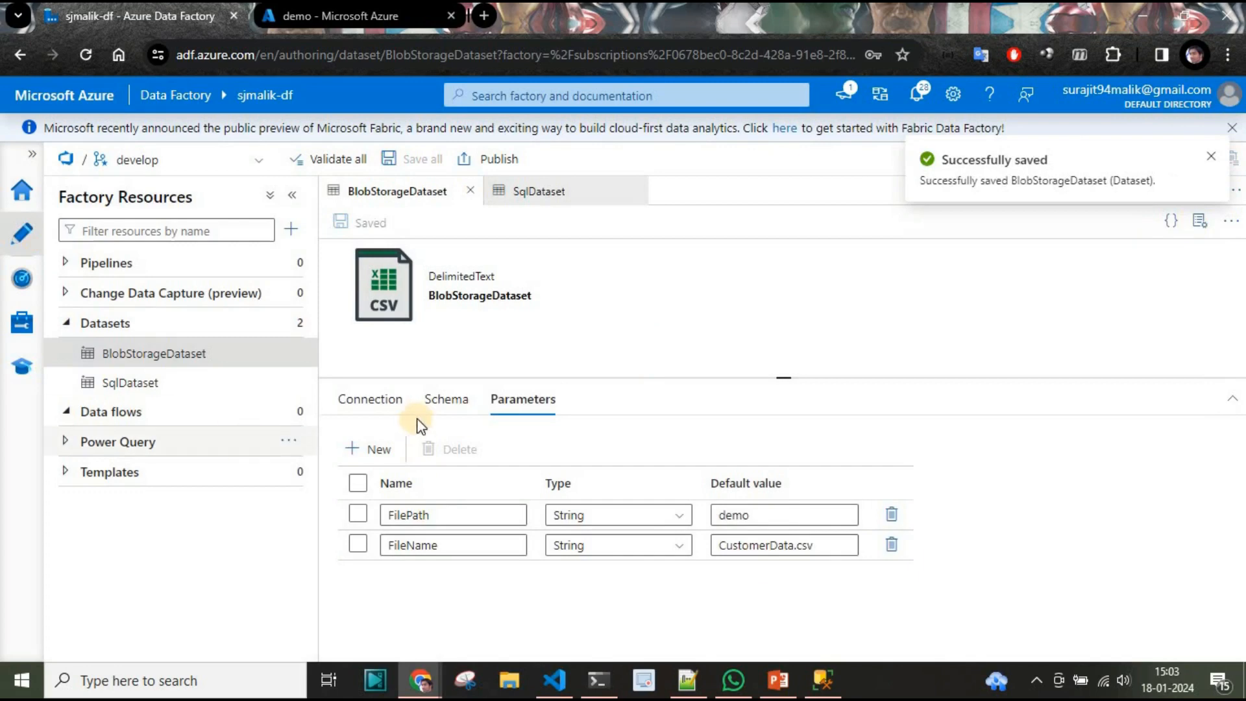
left_click(364, 399)
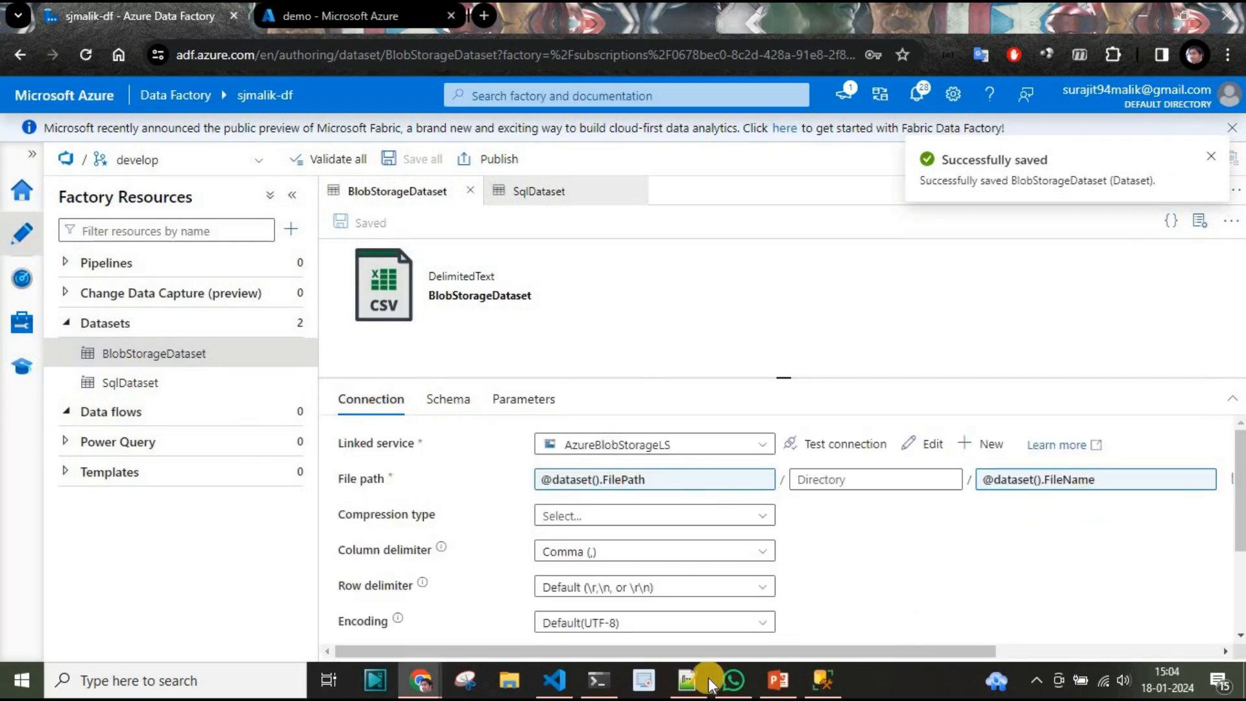
left_click_drag(784, 654, 974, 656)
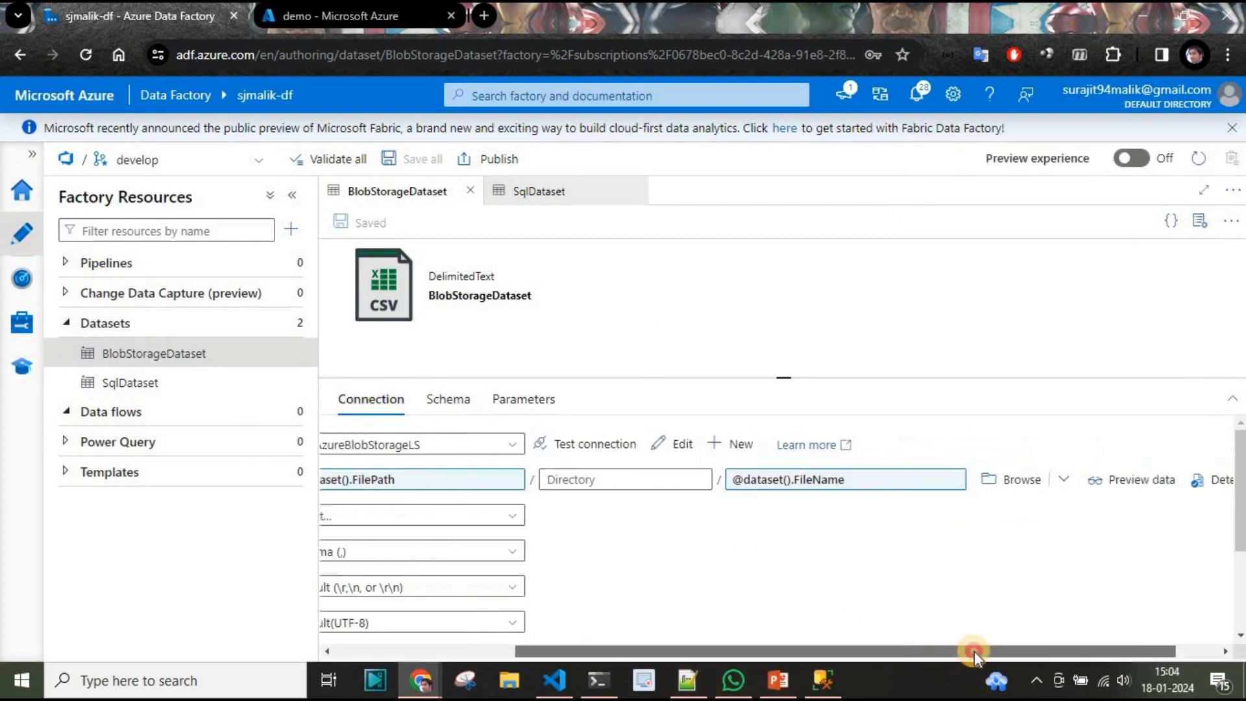
left_click(1113, 478)
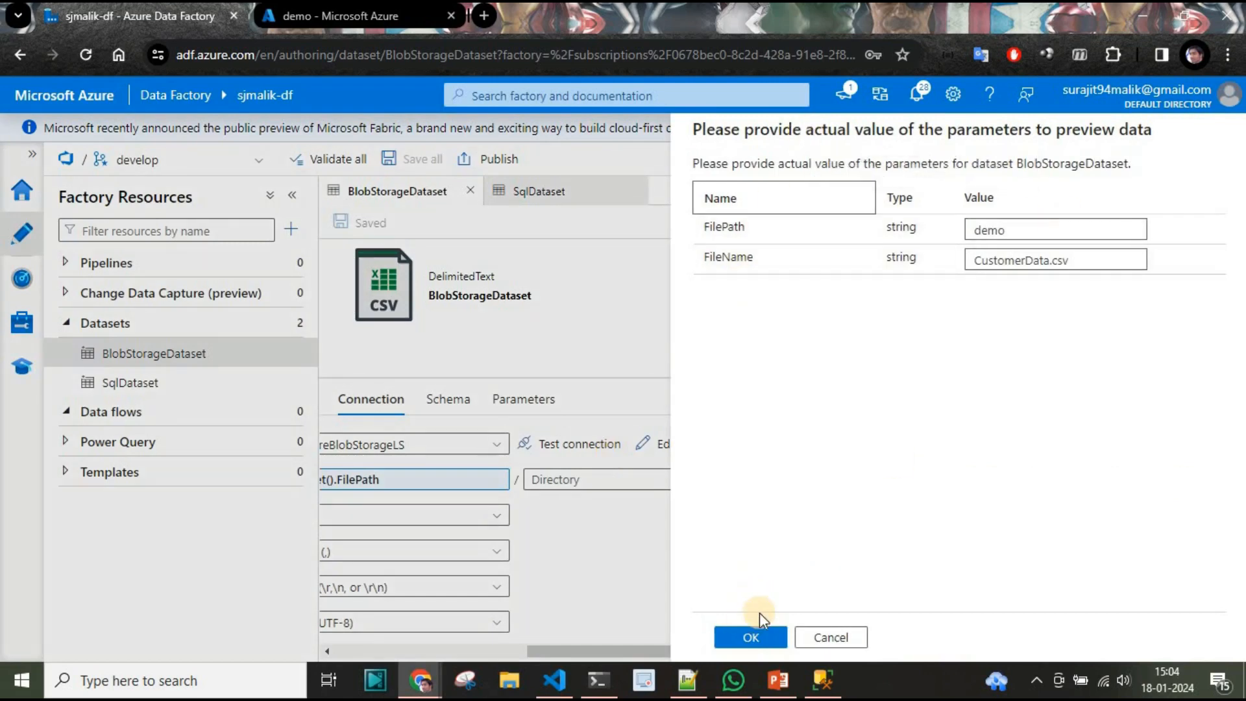
left_click(756, 638)
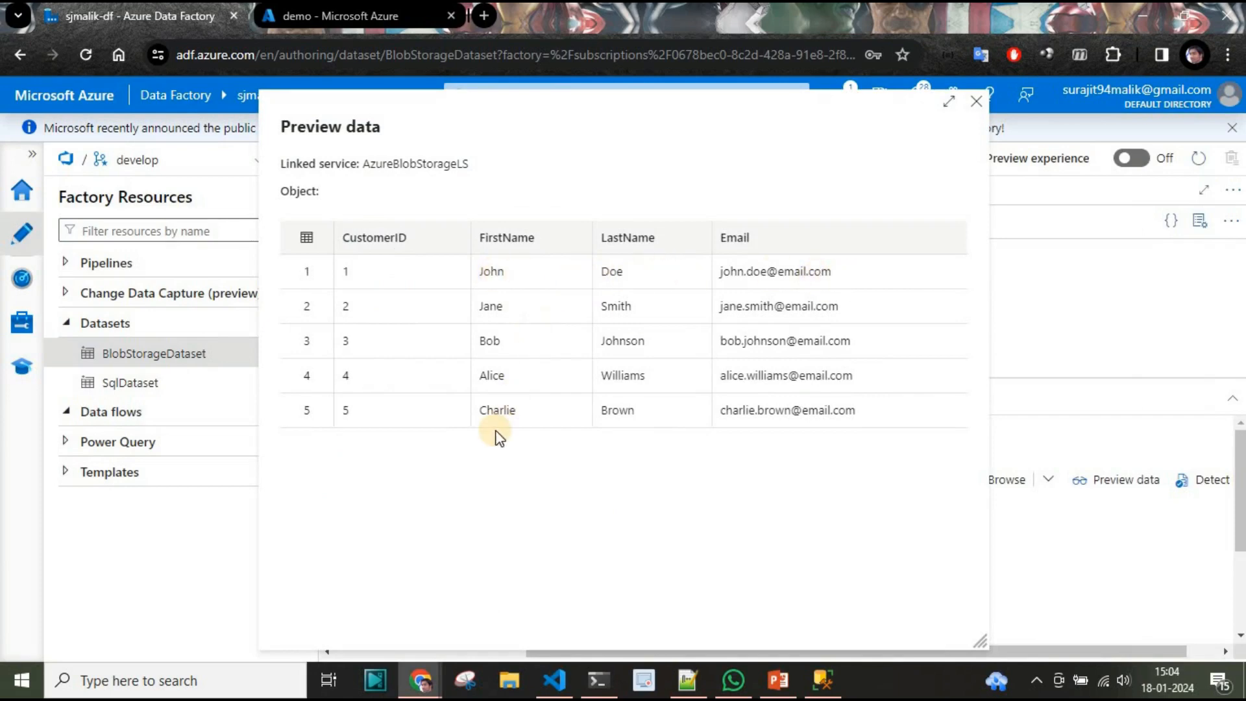
left_click(554, 680)
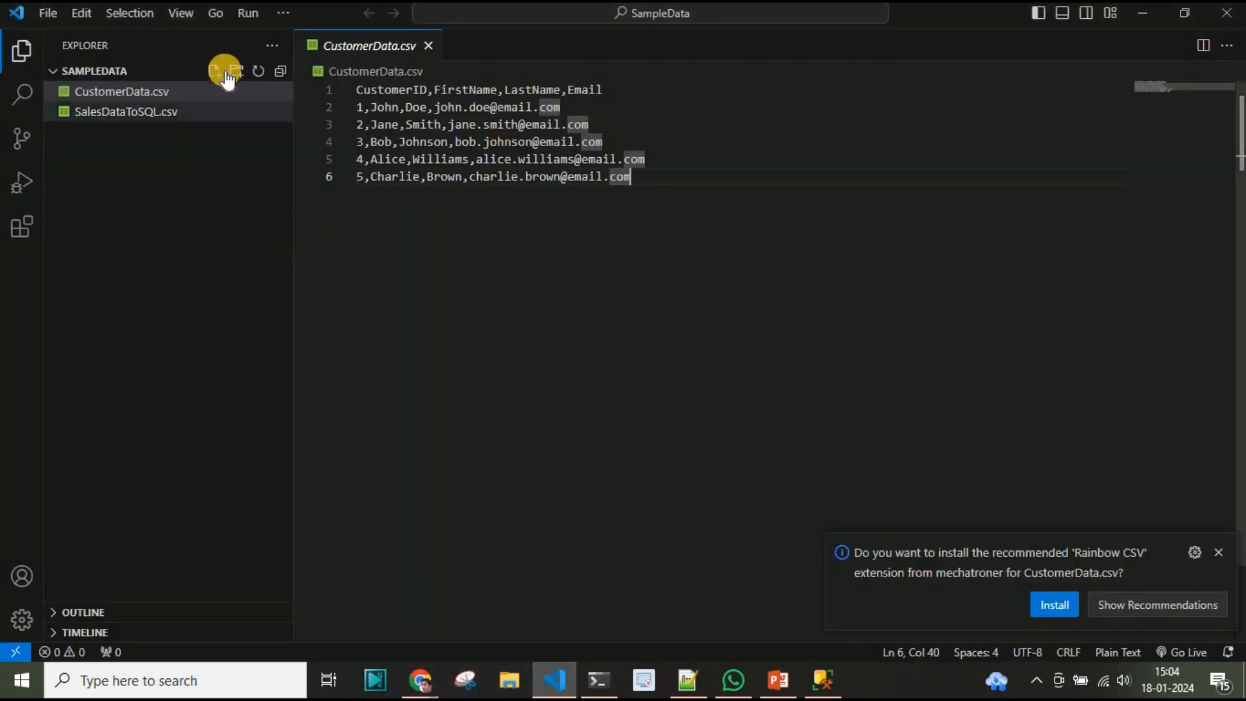
left_click_drag(707, 185, 236, 97)
left_click(675, 342)
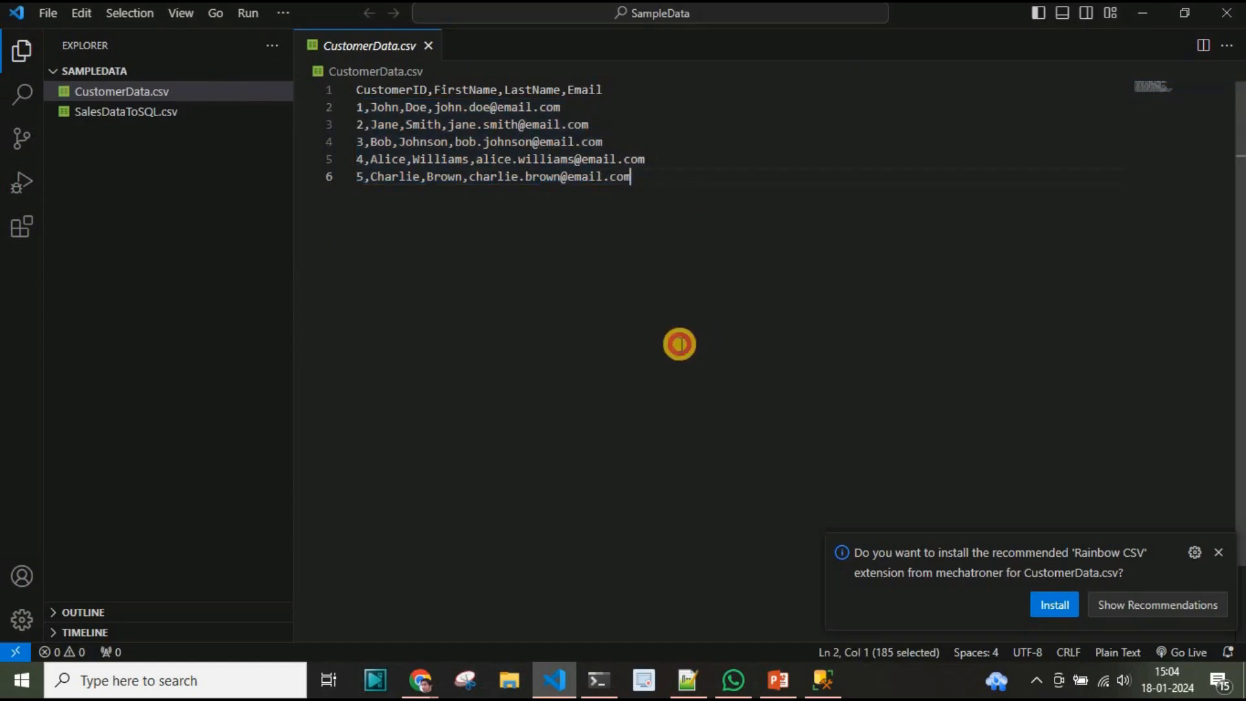
key("alt+Tab")
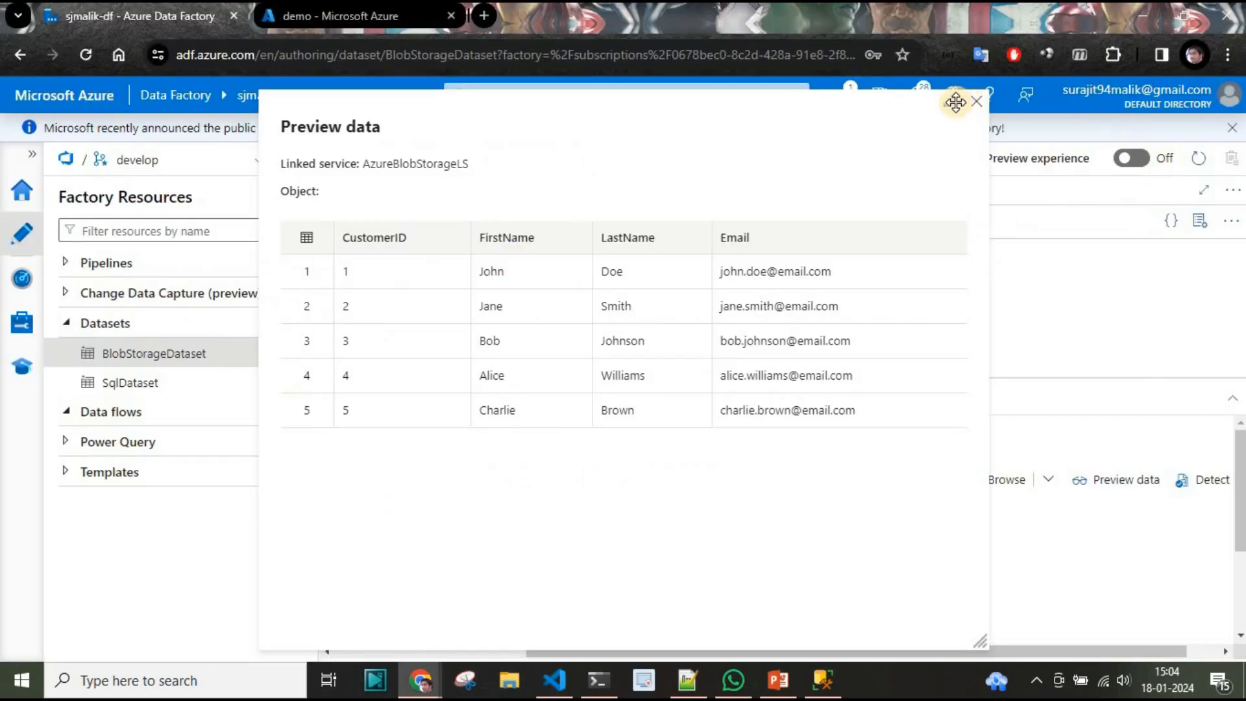
left_click(977, 104)
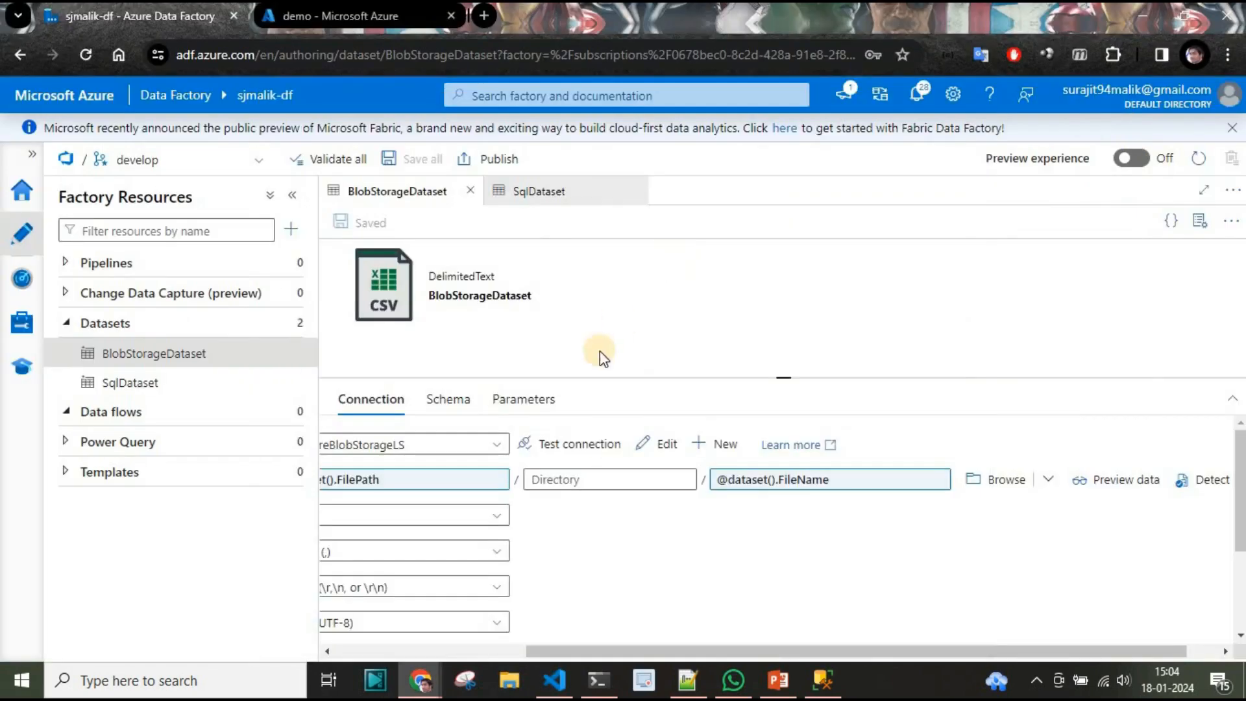
Step: Give the SqlDataset's TableName parameter the default value Customer
left_click(560, 202)
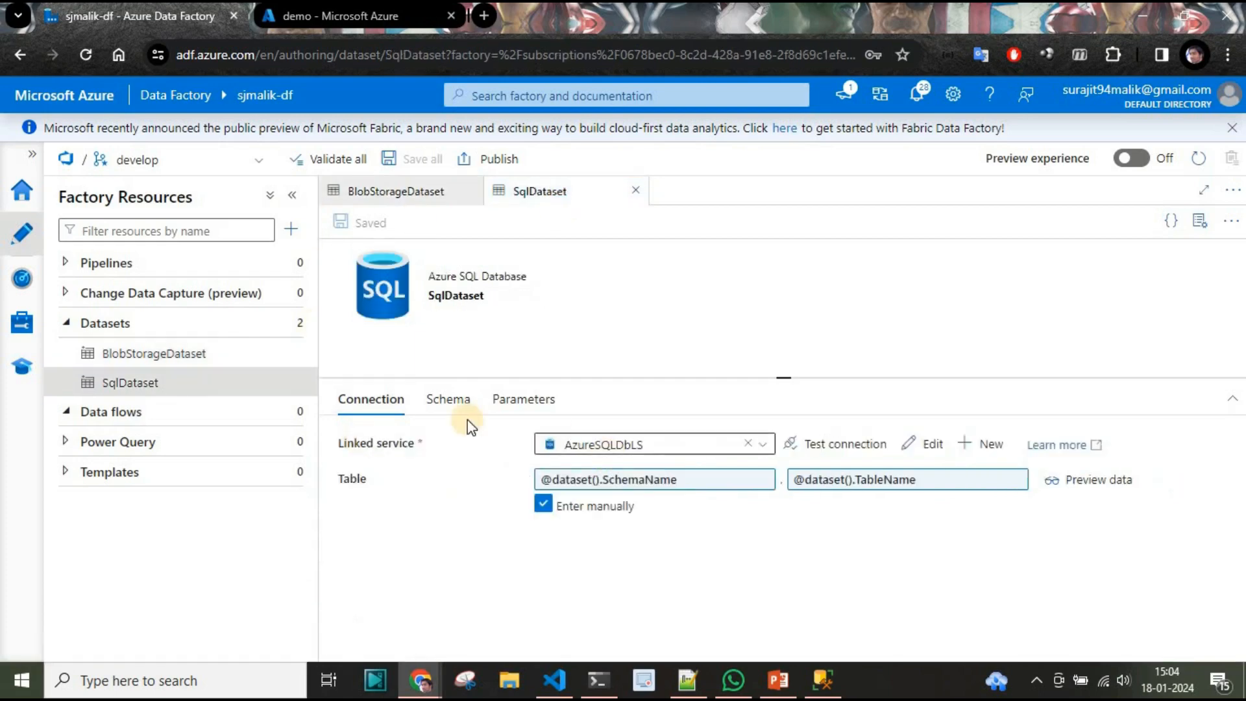
left_click(531, 409)
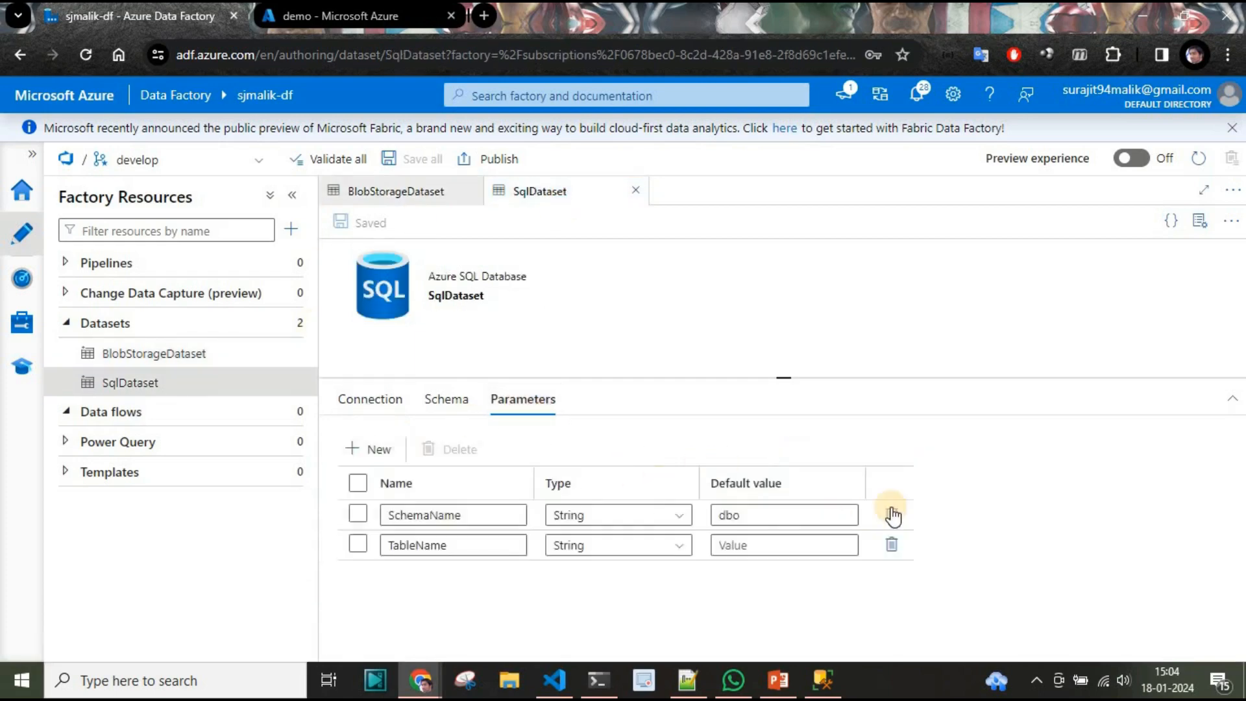
left_click(823, 680)
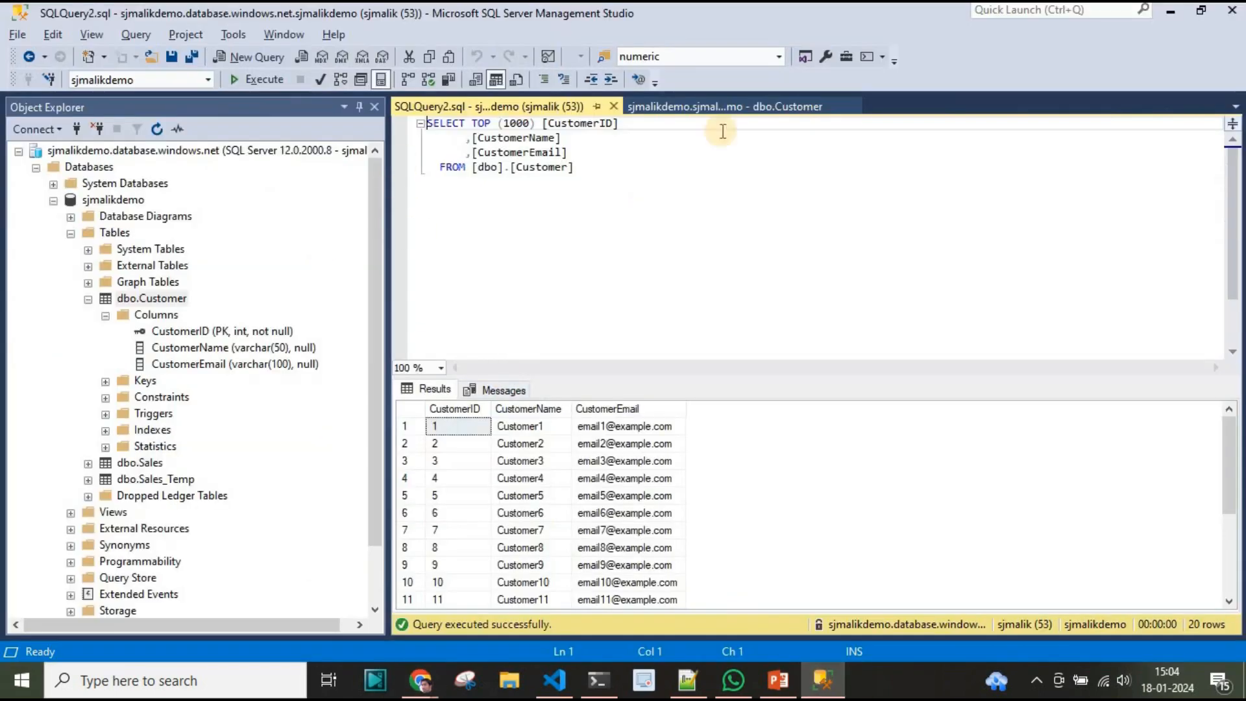
key("alt+Tab")
left_click(748, 545)
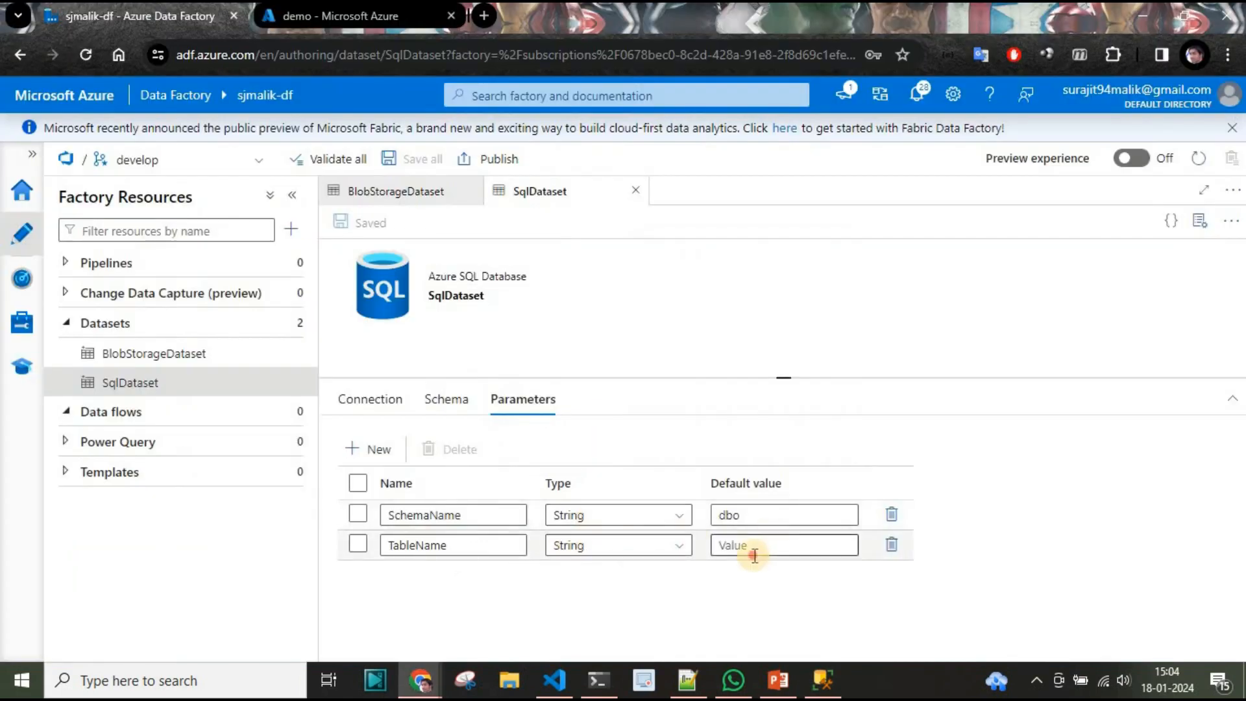
type("Customer")
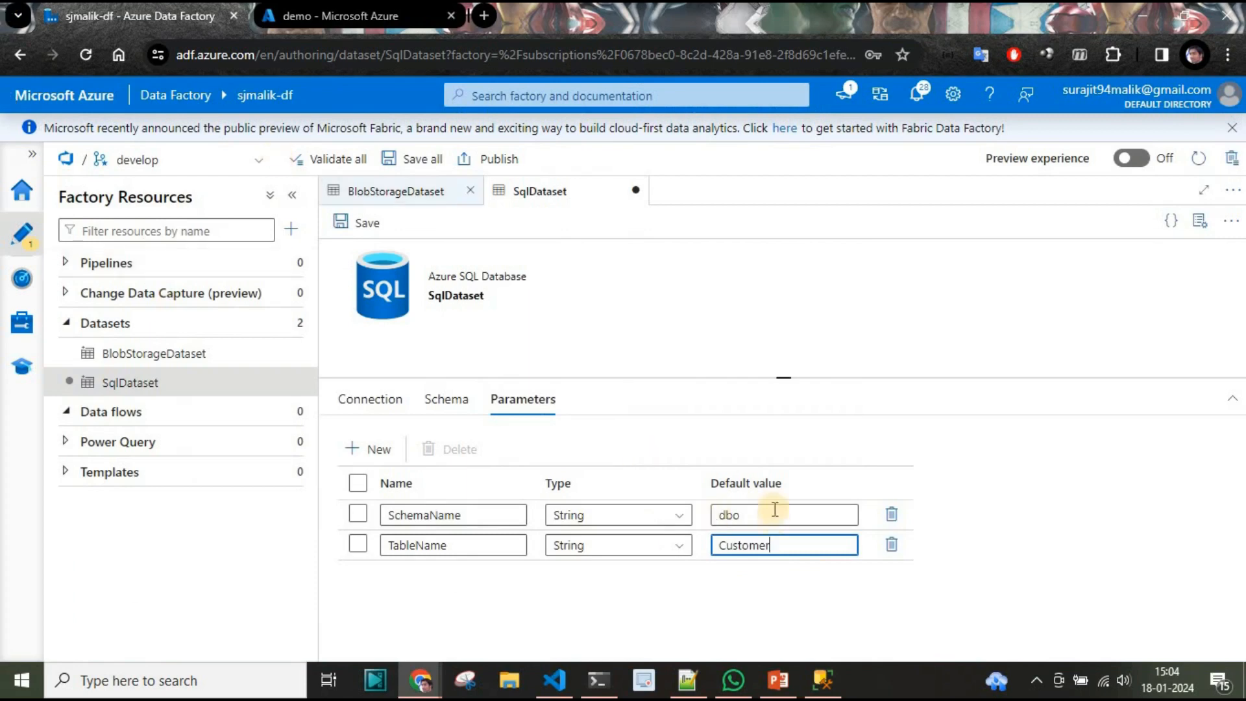
Step: Preview the dbo.Customer data, compare it against the SSMS query results, and close the preview
left_click(370, 399)
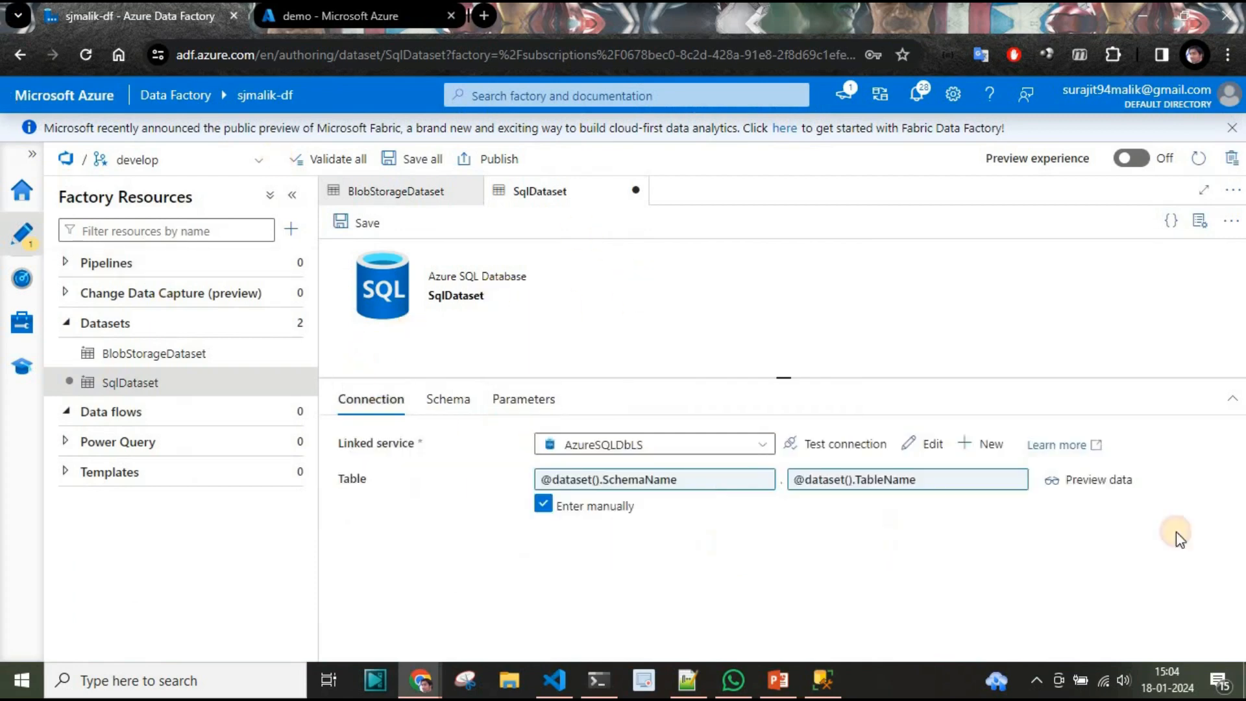
left_click(1097, 481)
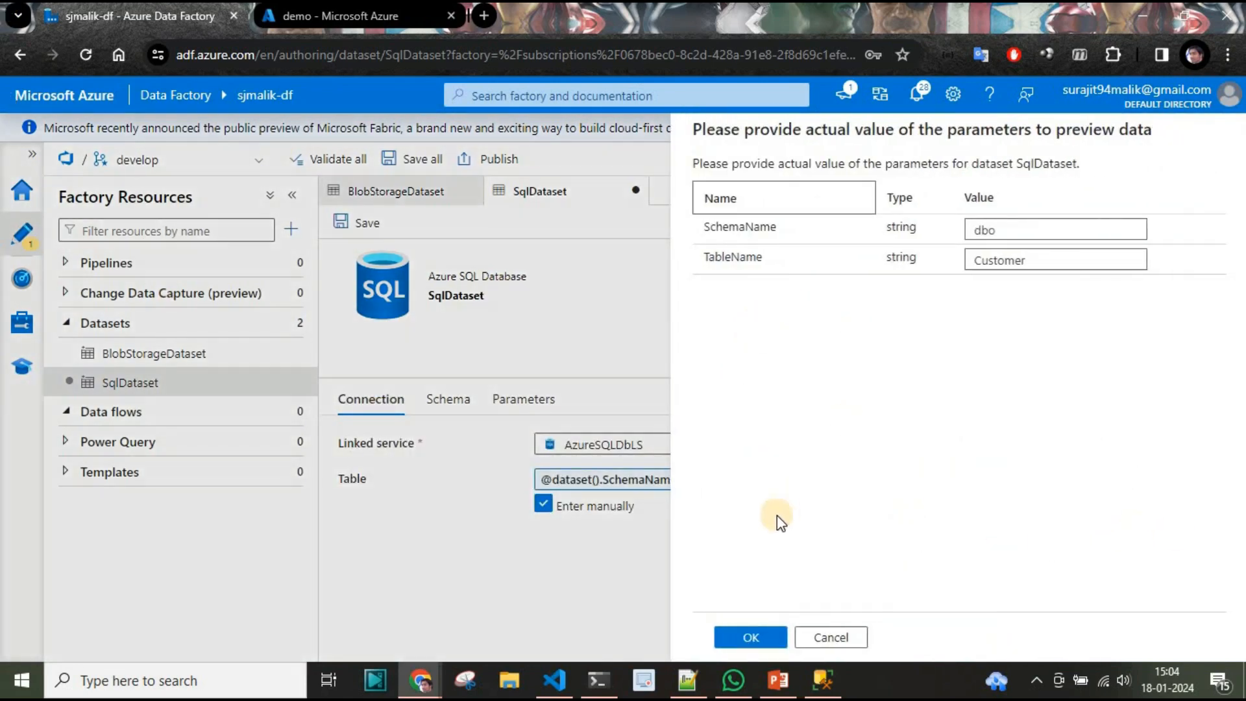
left_click(751, 638)
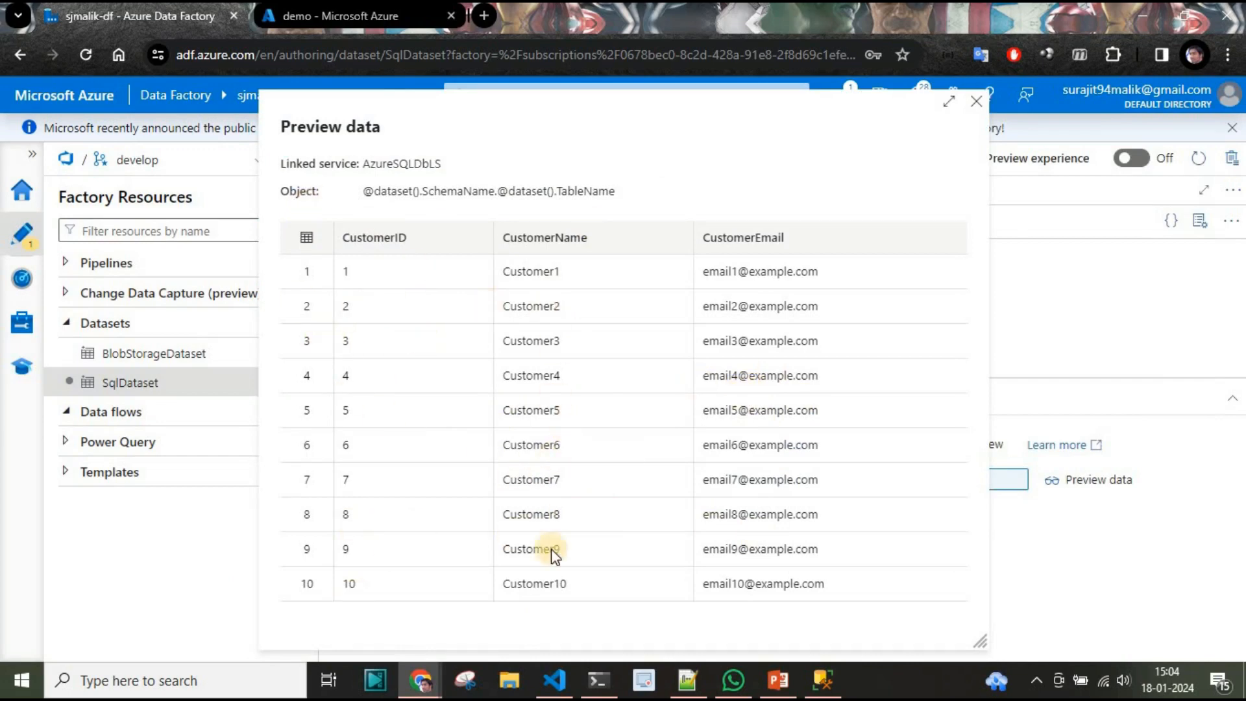
left_click(823, 680)
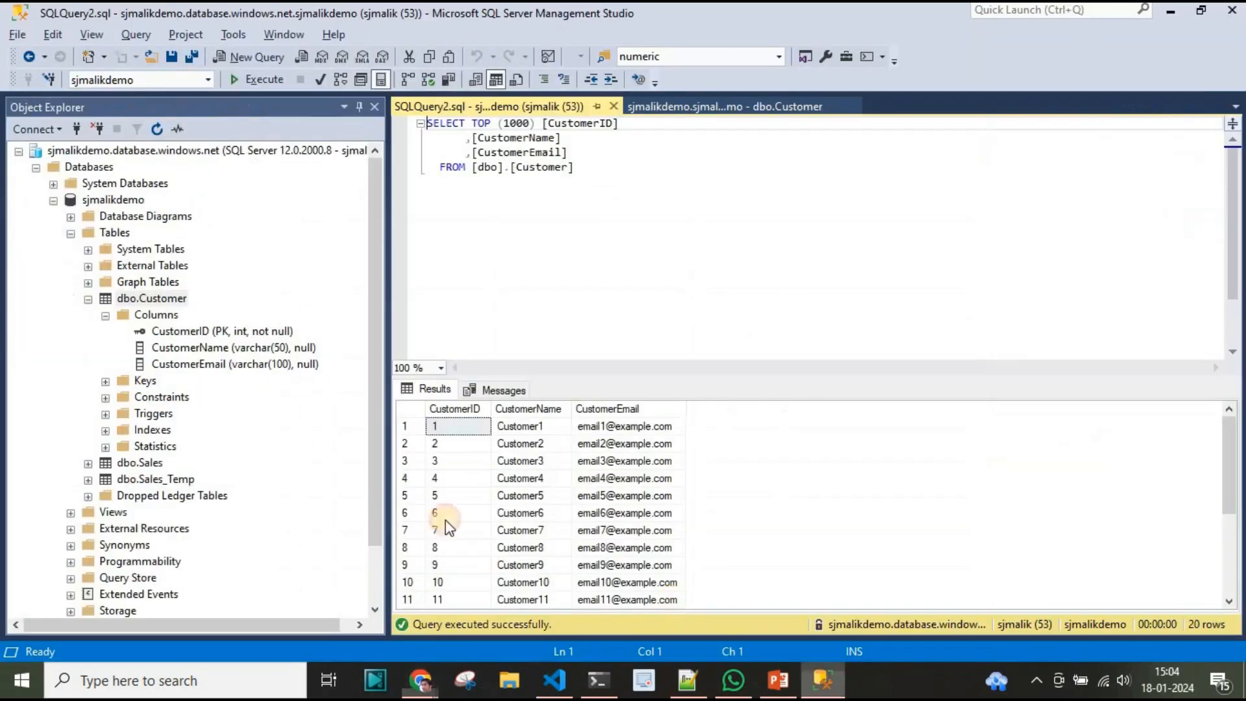
key("alt+Tab")
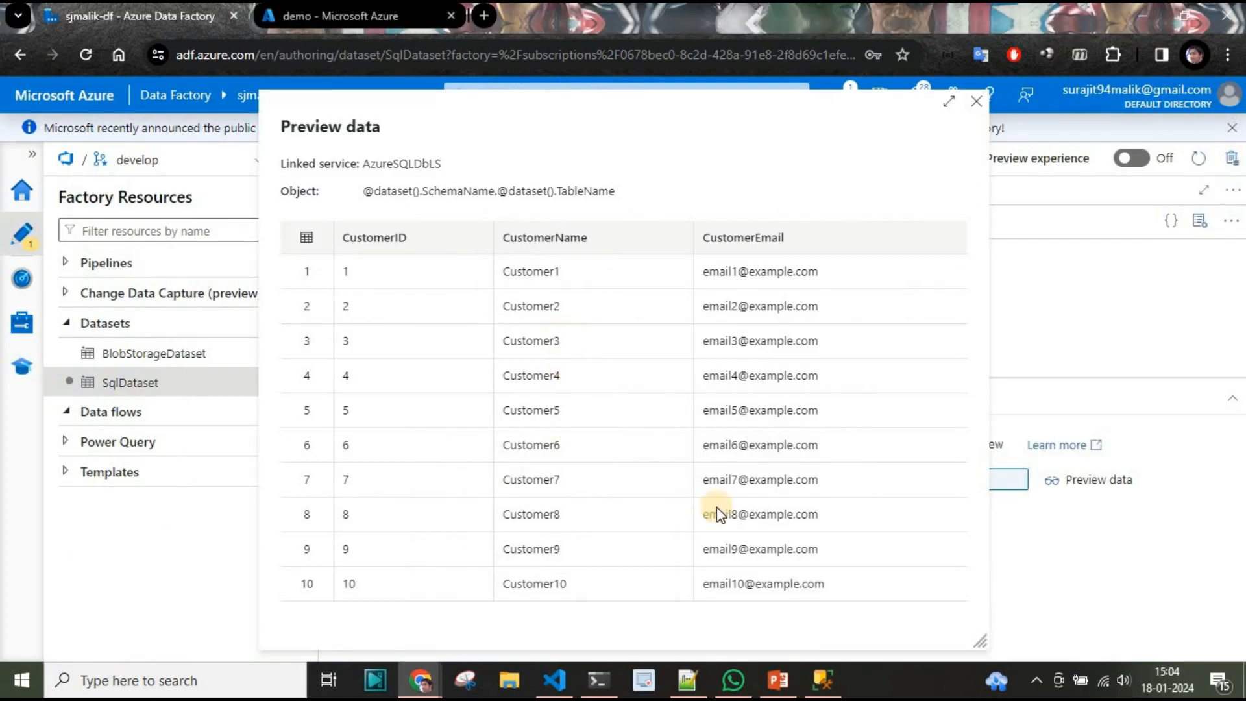
left_click(825, 679)
scroll(793, 514, "up", 3)
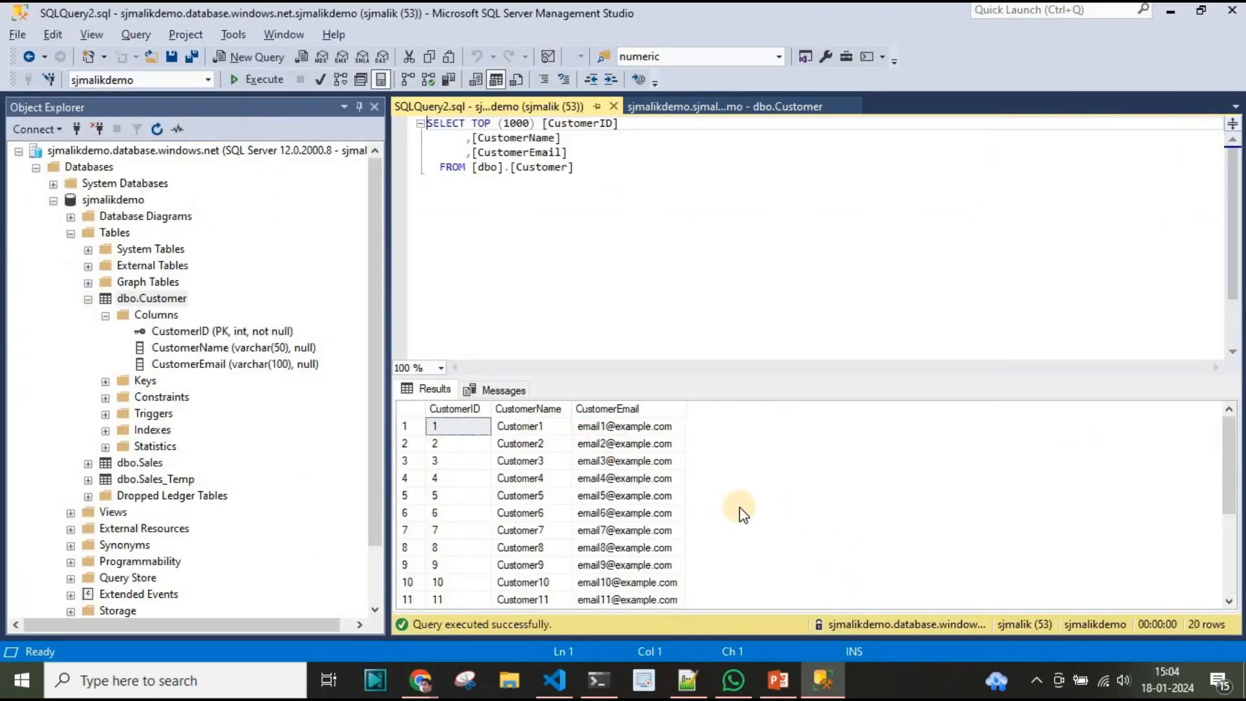
key("alt+Tab")
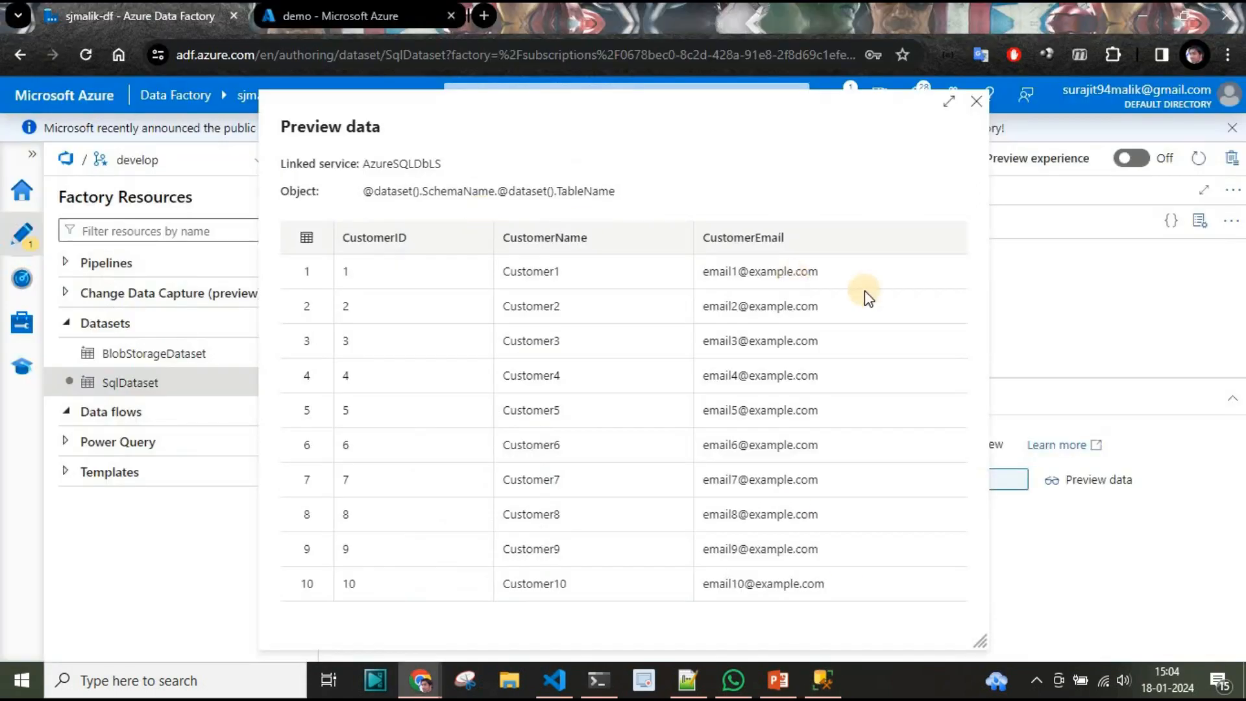
left_click(976, 102)
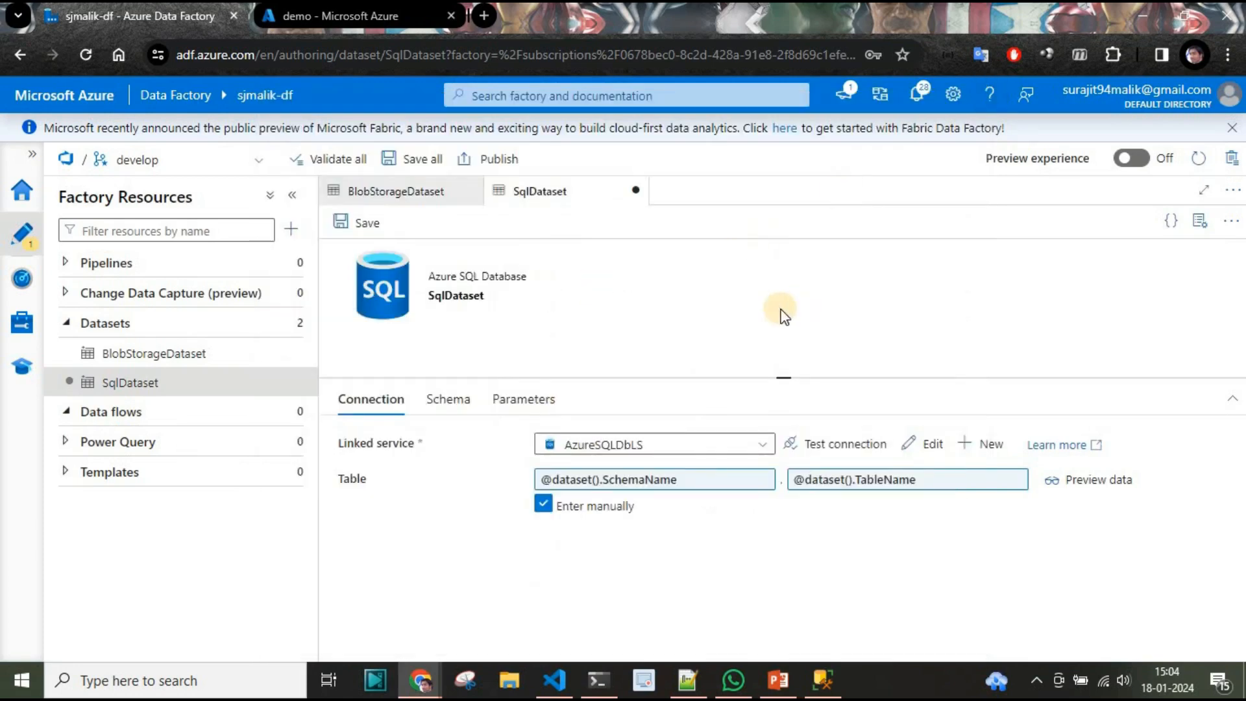
Step: Close SqlDataset discarding changes, then delete the Blob FileName default CustomerData.csv and save
left_click(637, 194)
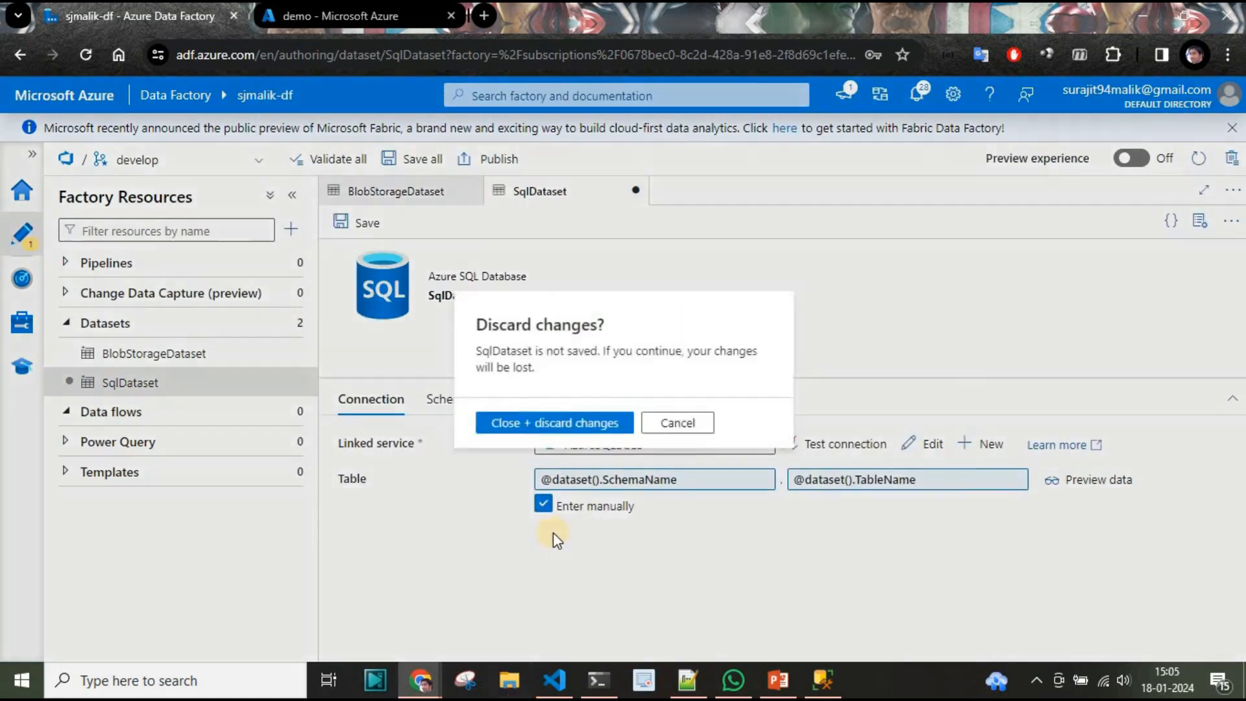
left_click(581, 425)
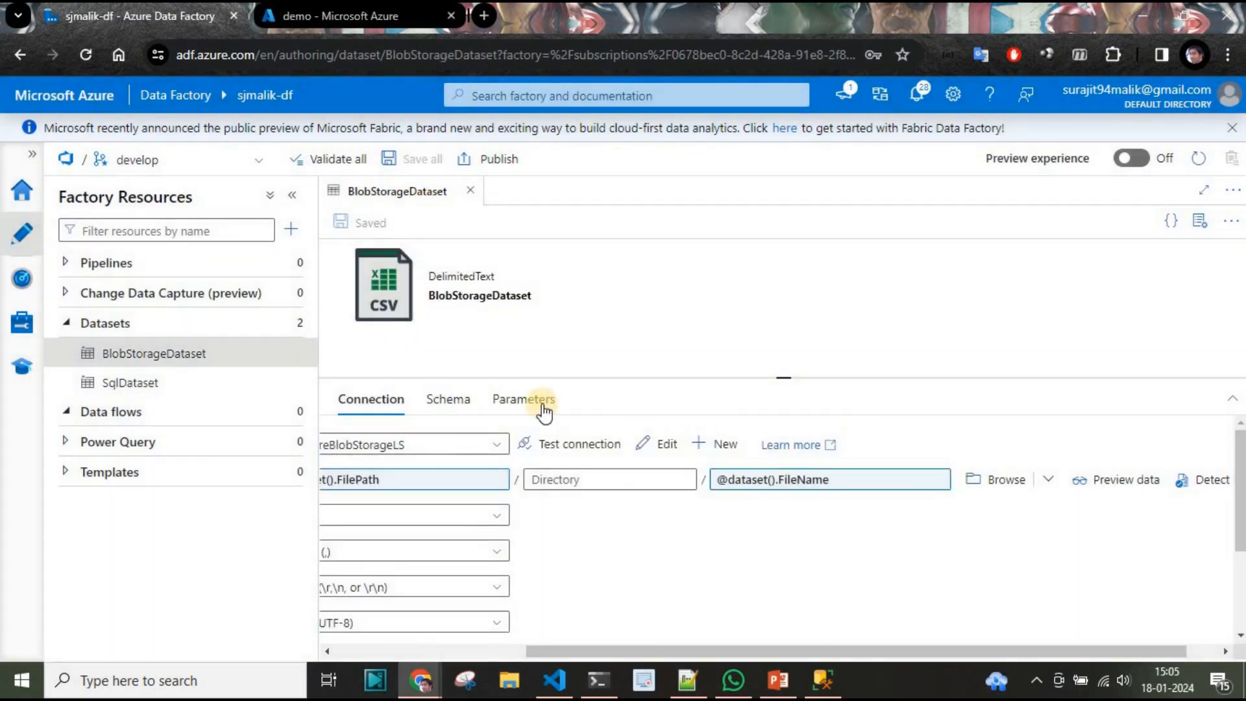
left_click(526, 399)
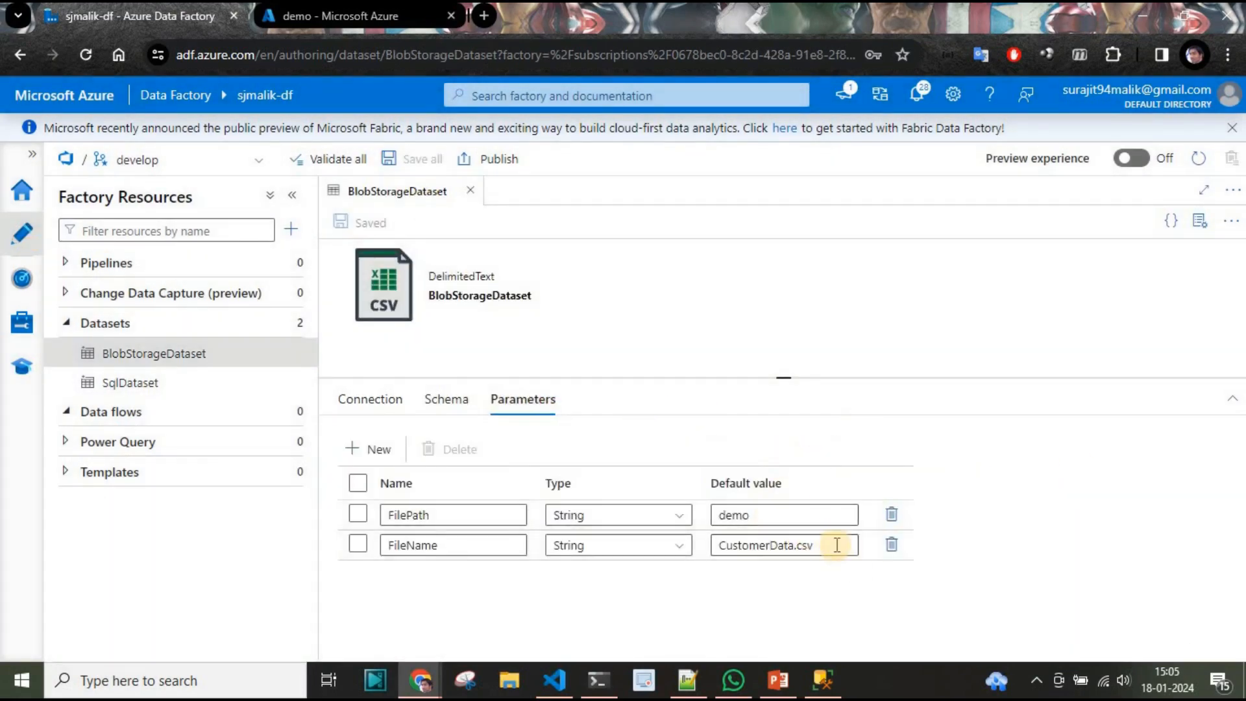
double_click(805, 545)
key("BackSpace")
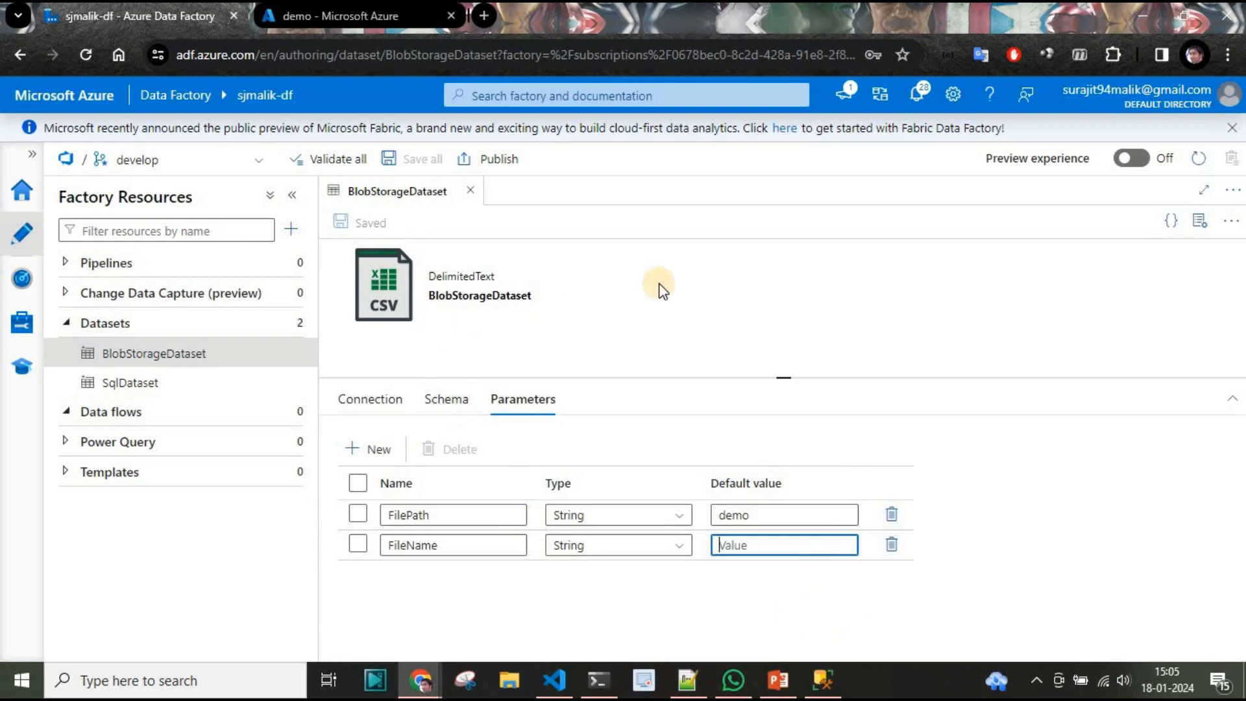
left_click(357, 223)
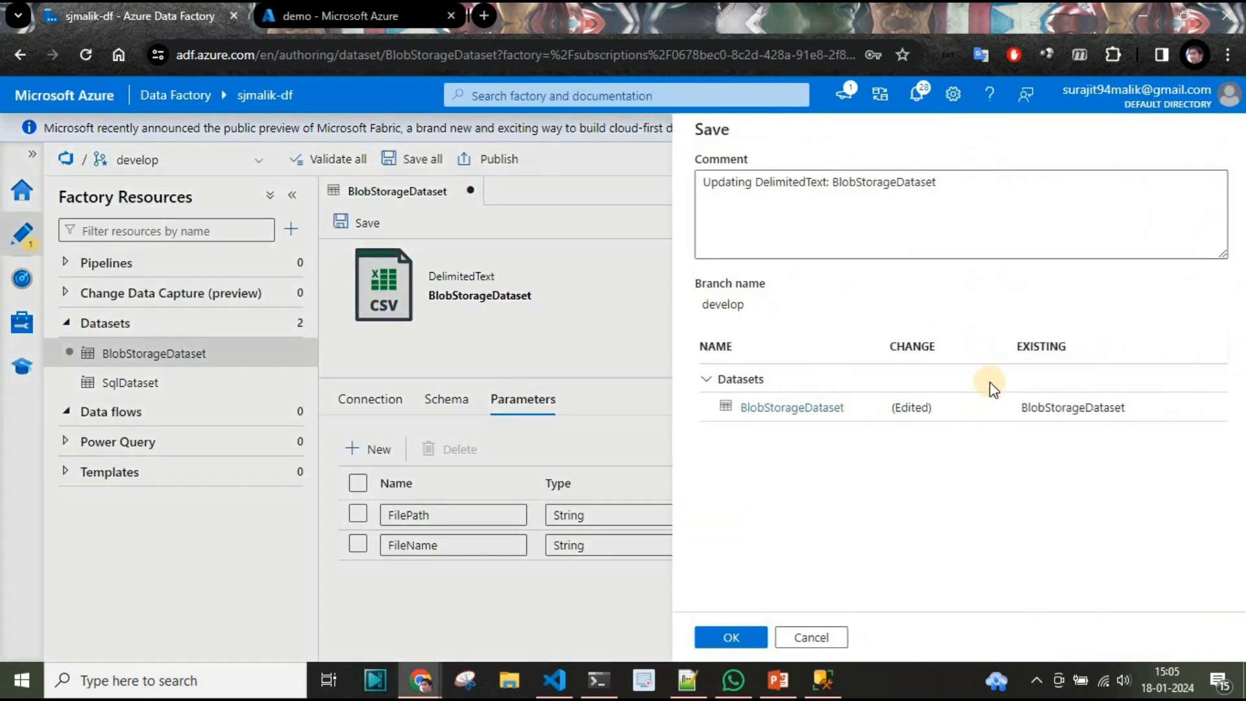
left_click(740, 637)
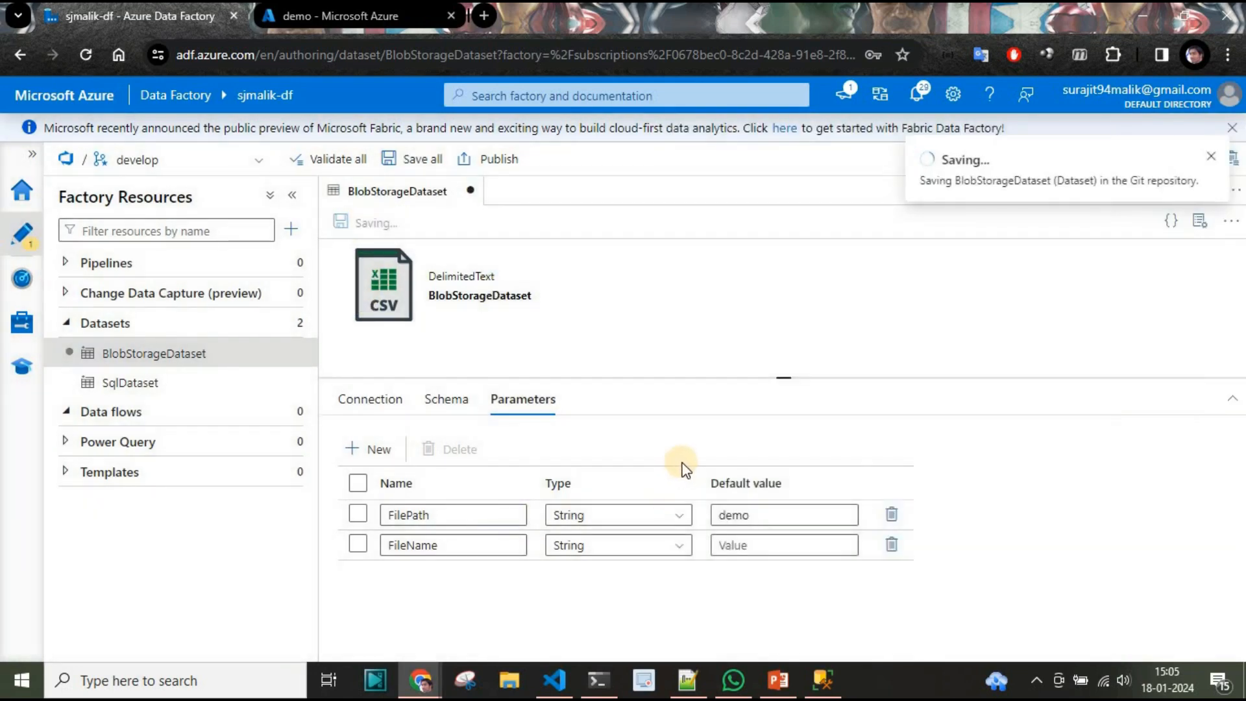